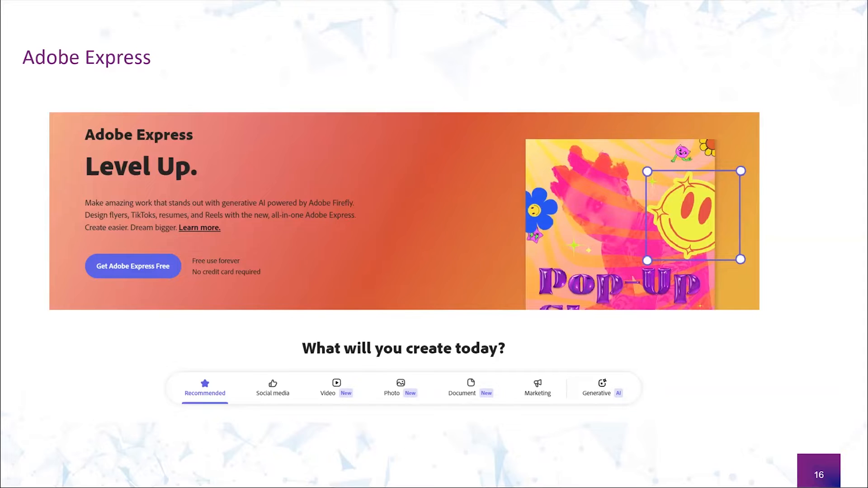
{"action": "key", "text": "Right"}
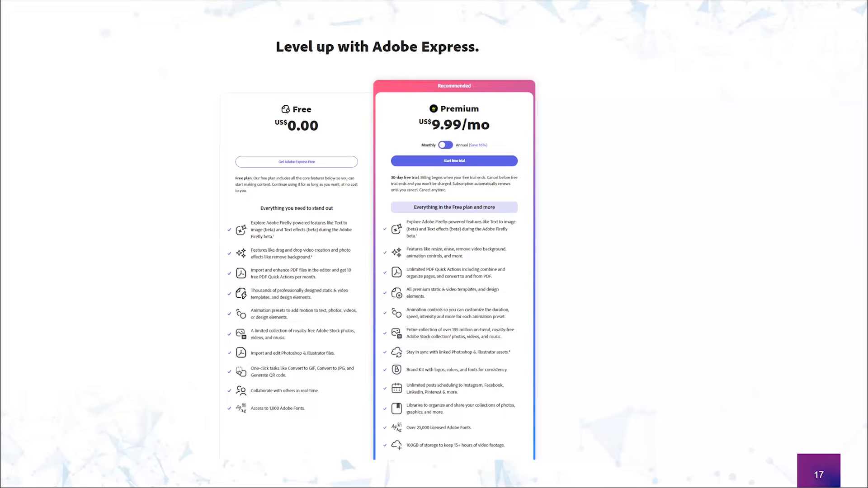
{"action": "left_click", "coordinate": [613, 118]}
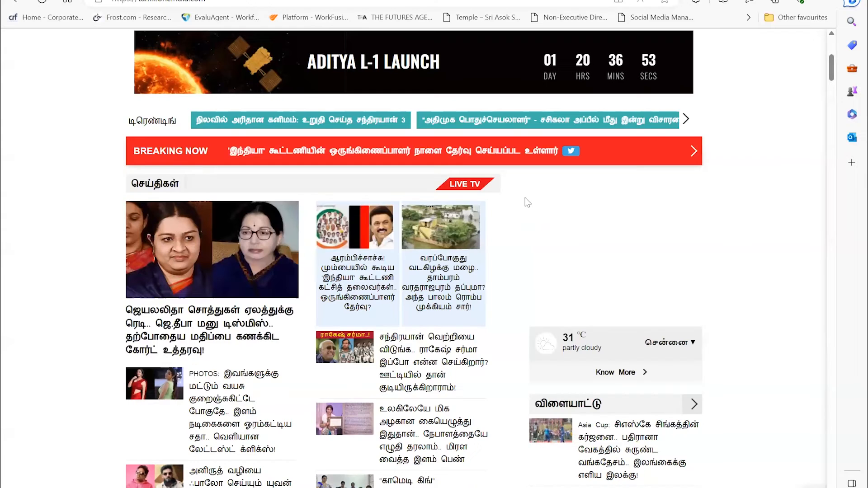
Step: Switch to Claude and ask it to "write very creative prompt to generate image"
{"action": "key", "text": "ctrl+Tab"}
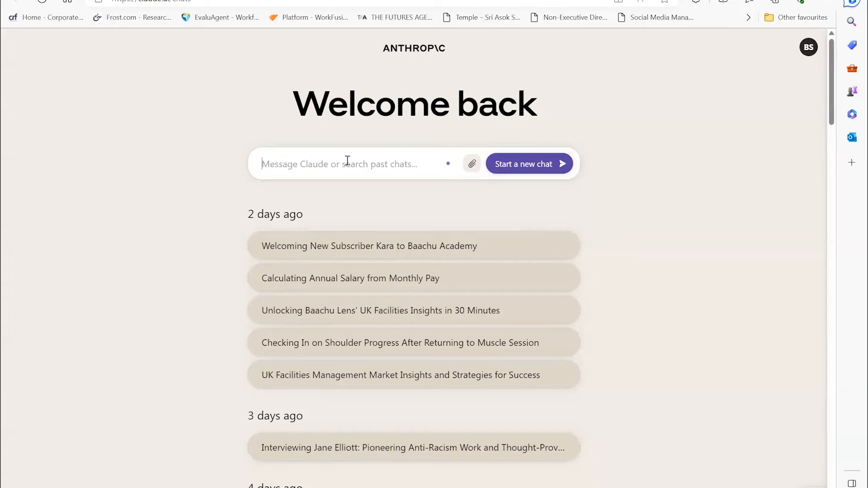
{"action": "type", "text": "write very cer"}
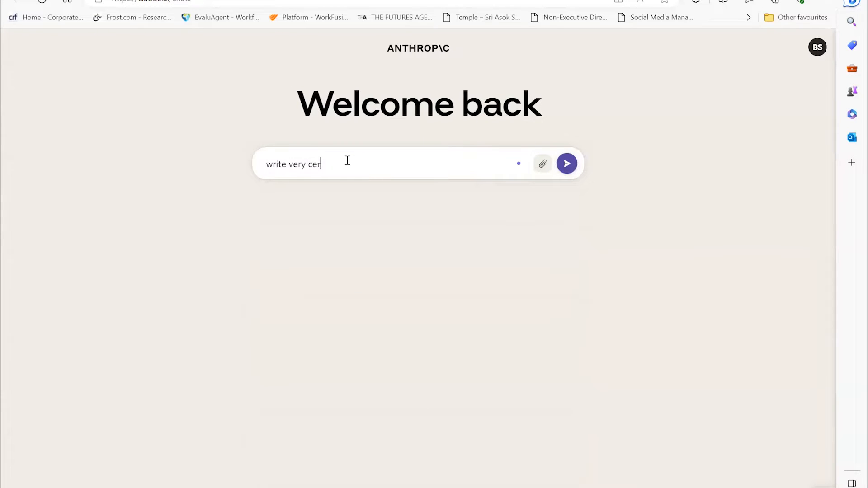
{"action": "key", "text": "BackSpace"}
{"action": "key", "text": "BackSpace"}
{"action": "type", "text": "reative porp"}
{"action": "key", "text": "BackSpace"}
{"action": "key", "text": "BackSpace"}
{"action": "key", "text": "BackSpace"}
{"action": "type", "text": "rpom"}
{"action": "key", "text": "BackSpace"}
{"action": "key", "text": "BackSpace"}
{"action": "key", "text": "BackSpace"}
{"action": "type", "text": "ompt tp0 ge"}
{"action": "key", "text": "BackSpace"}
{"action": "key", "text": "BackSpace"}
{"action": "key", "text": "BackSpace"}
{"action": "key", "text": "BackSpace"}
{"action": "key", "text": "BackSpace"}
{"action": "type", "text": "to generate image"}
{"action": "key", "text": "Return"}
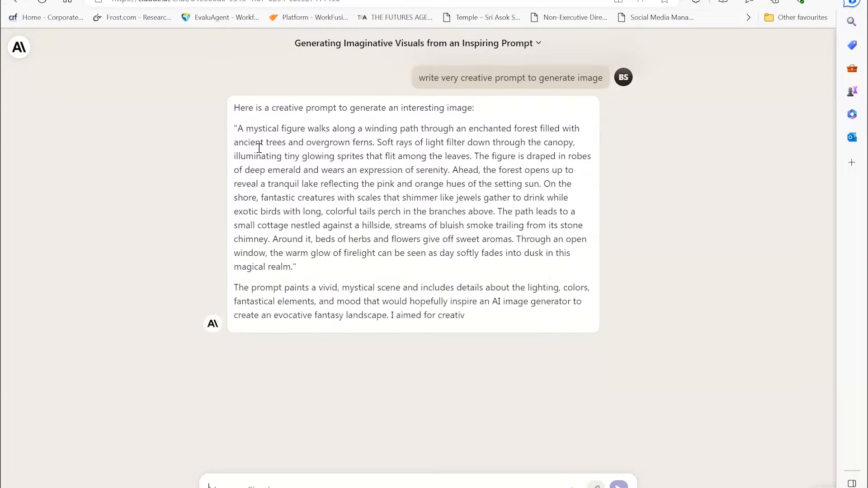
Step: Copy the quoted mystical-figure prompt from Claude's reply and open Adobe Firefly (Beta)
{"action": "left_click_drag", "start_coordinate": [236, 129], "coordinate": [290, 266]}
{"action": "key", "text": "ctrl+c"}
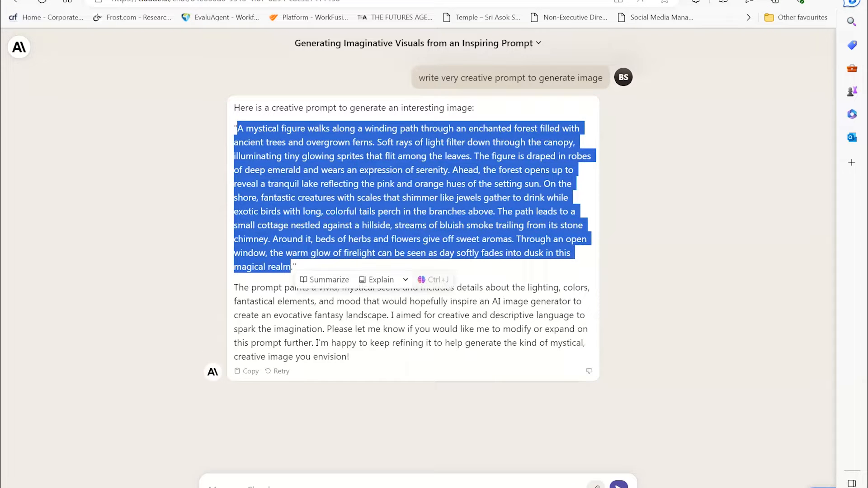
{"action": "left_click", "coordinate": [561, 1]}
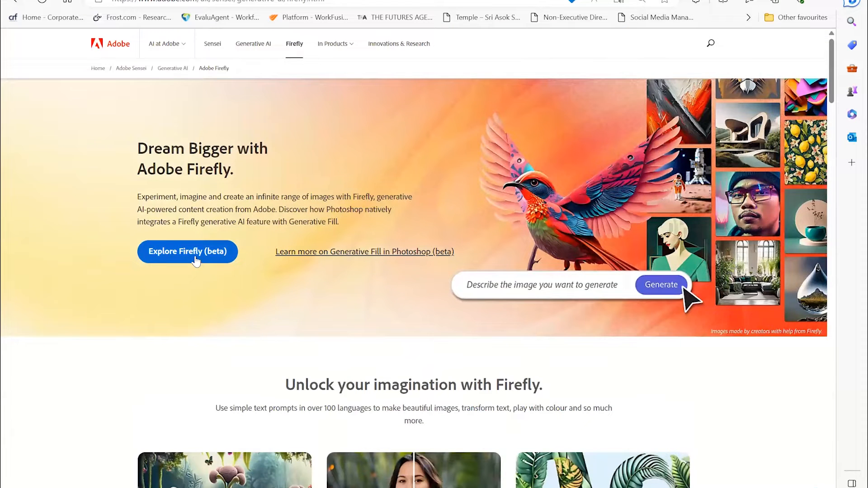
{"action": "left_click", "coordinate": [195, 261]}
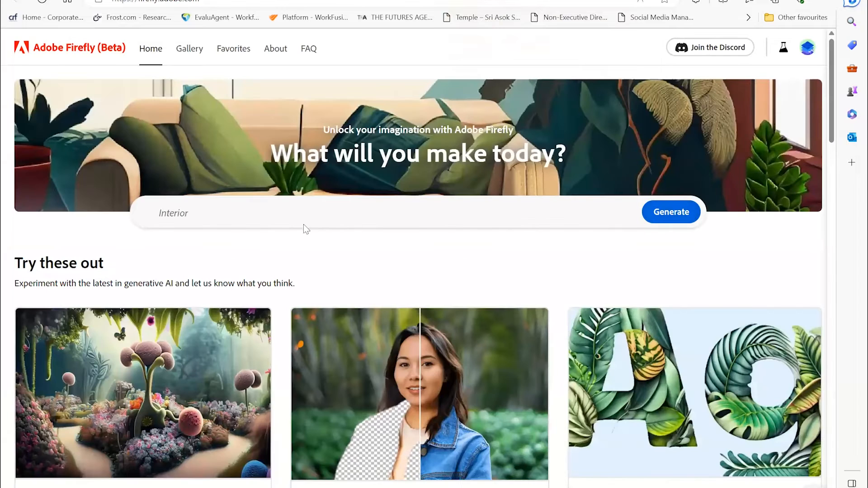
Step: Generate images in Firefly from the copied mystical-figure prompt, and refresh to produce a new set
{"action": "left_click", "coordinate": [257, 213]}
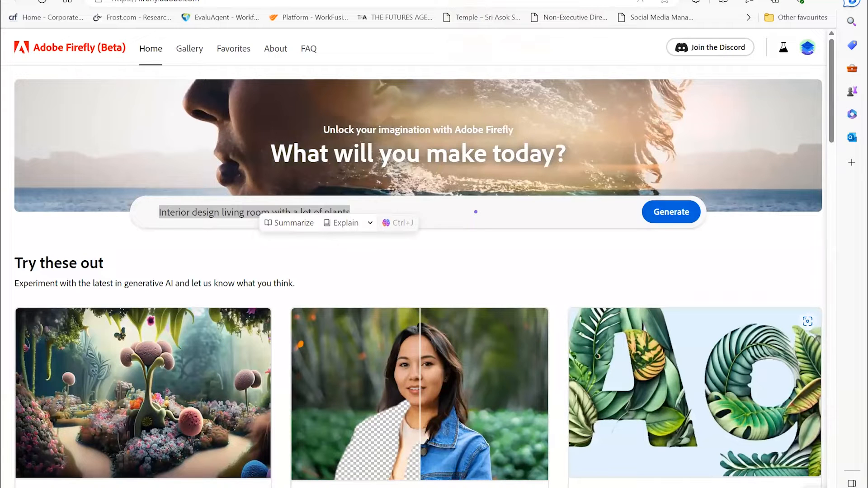
{"action": "key", "text": "ctrl+v"}
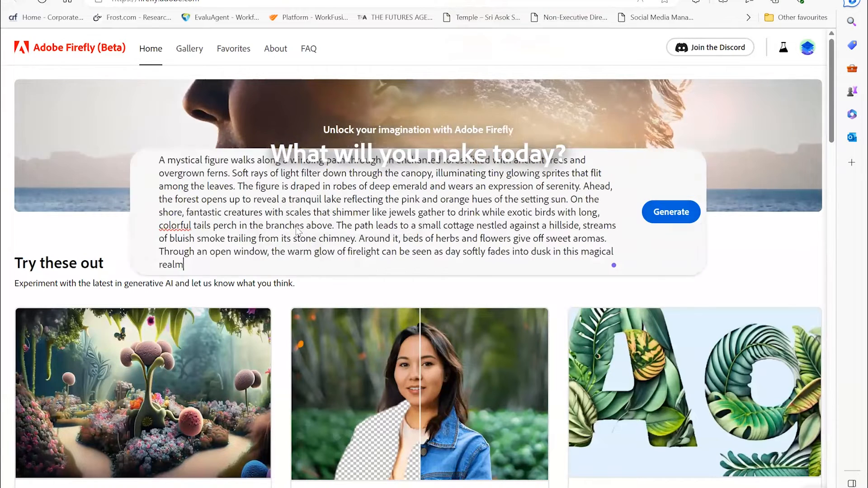
{"action": "left_click", "coordinate": [676, 212]}
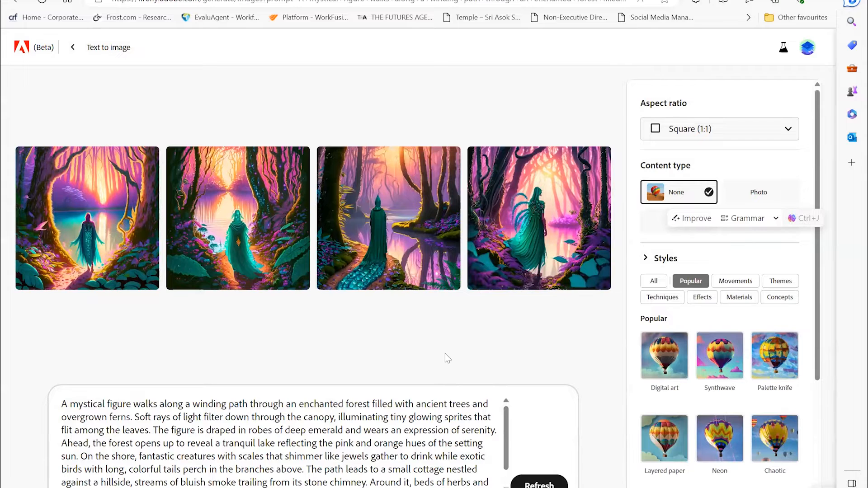
{"action": "left_click", "coordinate": [533, 480]}
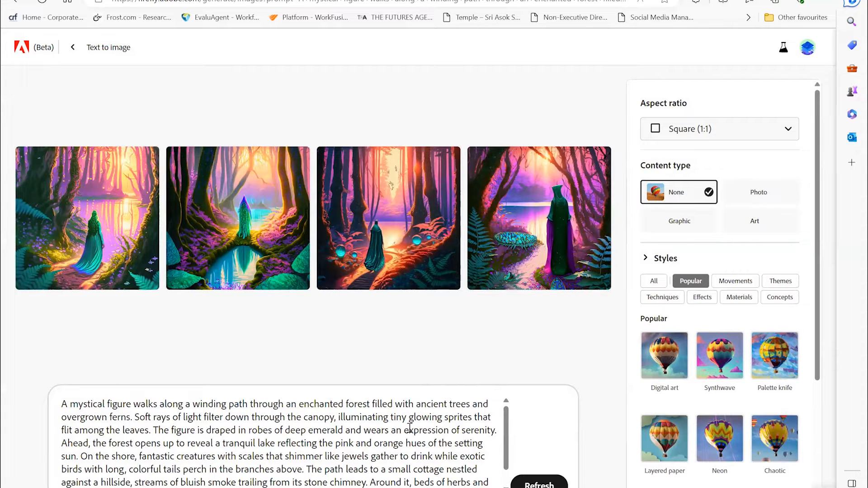
{"action": "scroll", "coordinate": [408, 427], "scroll_direction": "down", "scroll_amount": 1}
{"action": "scroll", "coordinate": [409, 428], "scroll_direction": "up", "scroll_amount": 1}
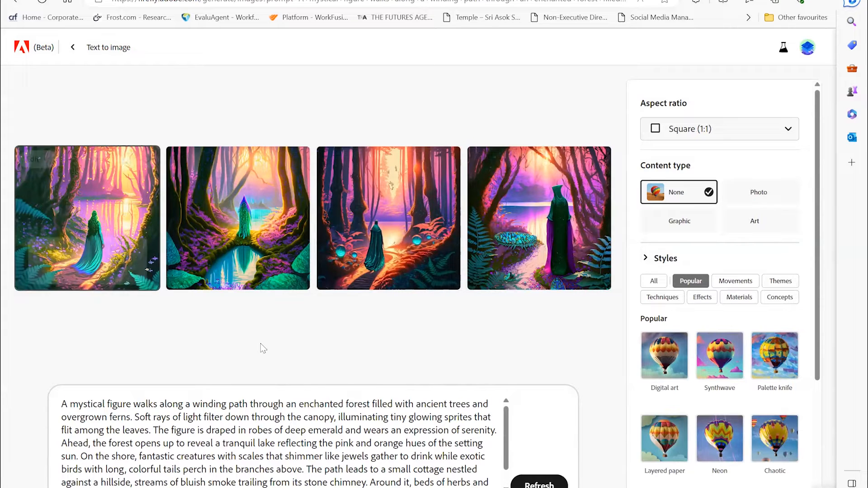
Step: Enlarge the first generated forest image and browse through the other results, returning to the first one
{"action": "left_click", "coordinate": [121, 223]}
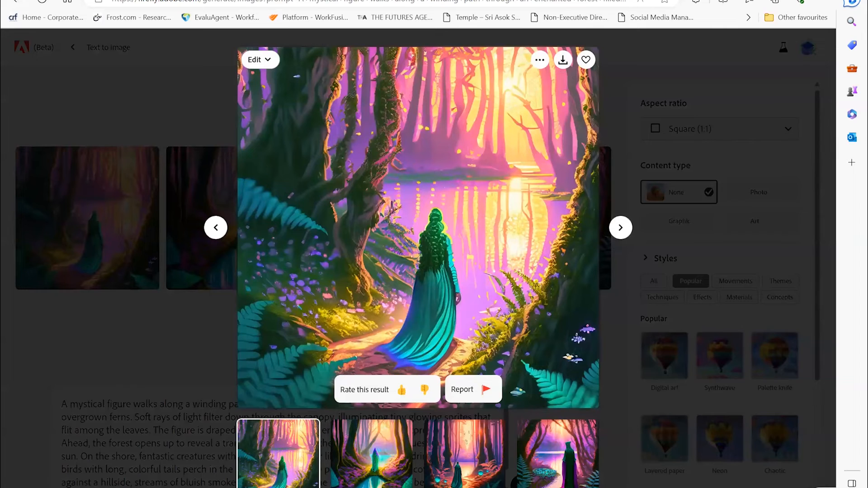
{"action": "left_click", "coordinate": [397, 441]}
{"action": "left_click", "coordinate": [504, 445]}
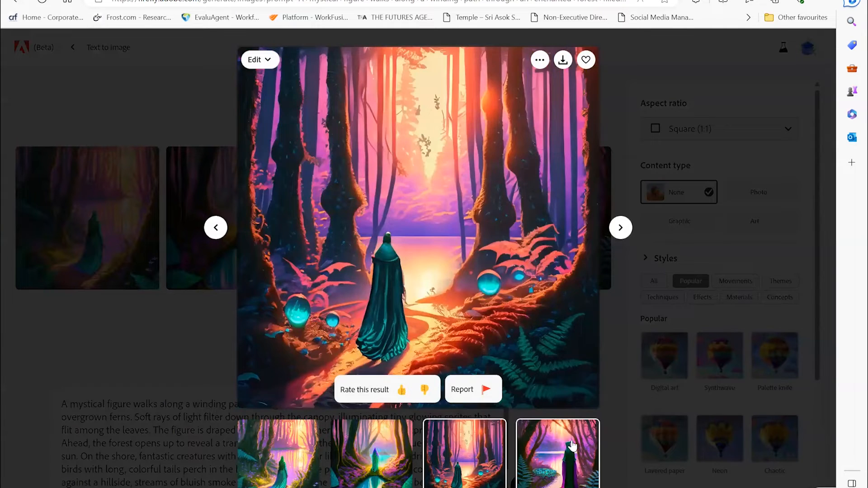
{"action": "left_click", "coordinate": [572, 446]}
{"action": "left_click", "coordinate": [216, 230]}
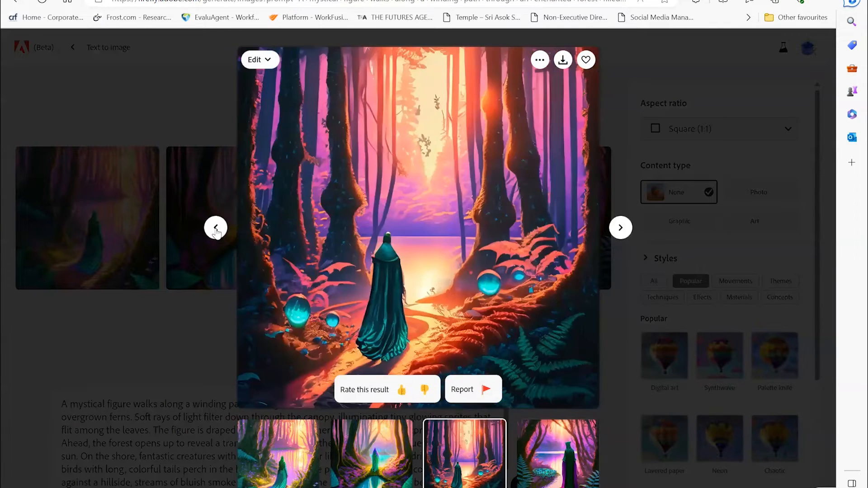
{"action": "left_click", "coordinate": [216, 229]}
{"action": "left_click", "coordinate": [216, 230]}
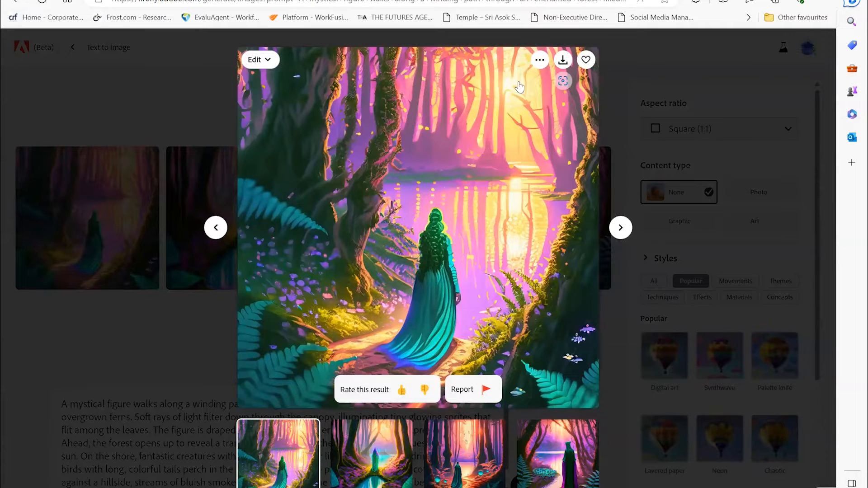
Step: Open the enlarged forest image in Adobe Express with the Add text and more option
{"action": "left_click", "coordinate": [255, 63]}
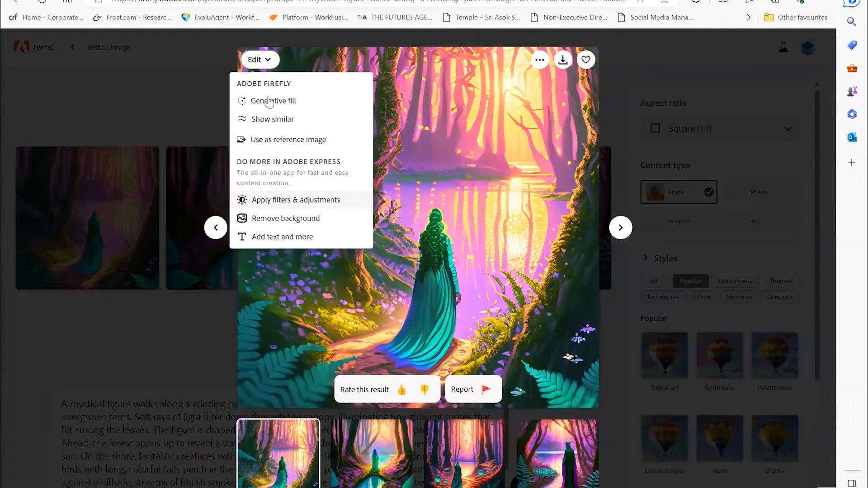
{"action": "left_click", "coordinate": [284, 240]}
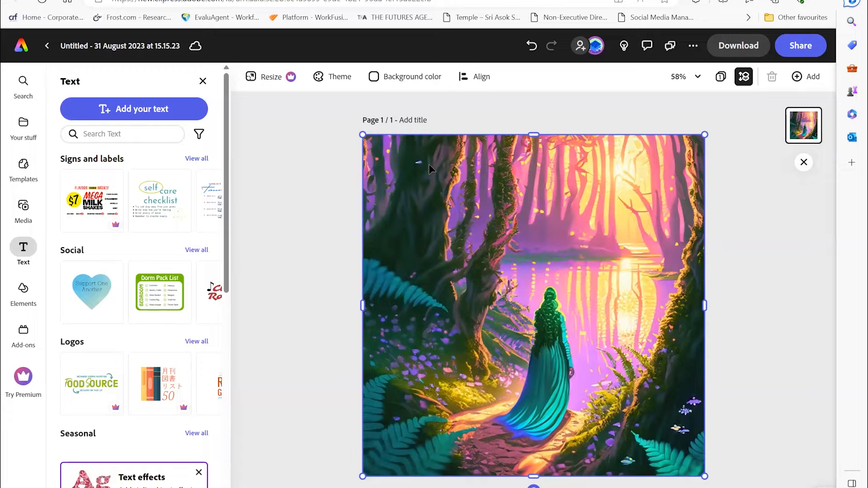
Step: Look through the stored files, preview the elephant design without adding it, and view Brands & Libraries
{"action": "left_click", "coordinate": [21, 131]}
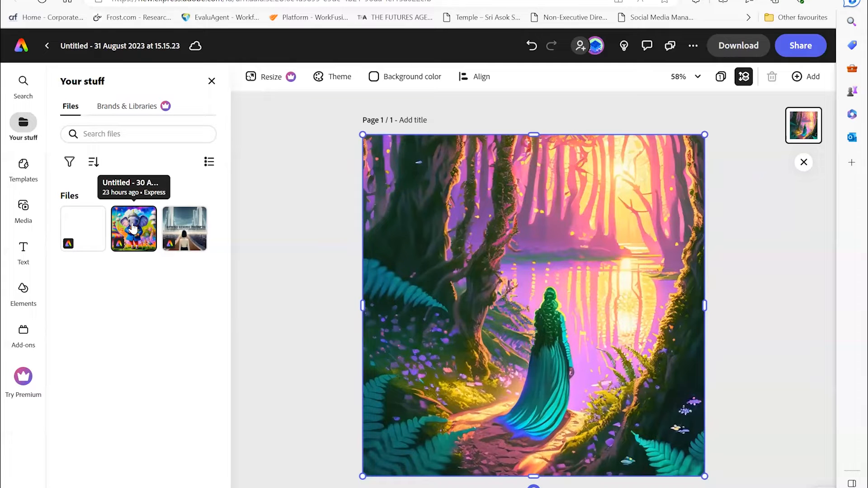
{"action": "left_click", "coordinate": [132, 228]}
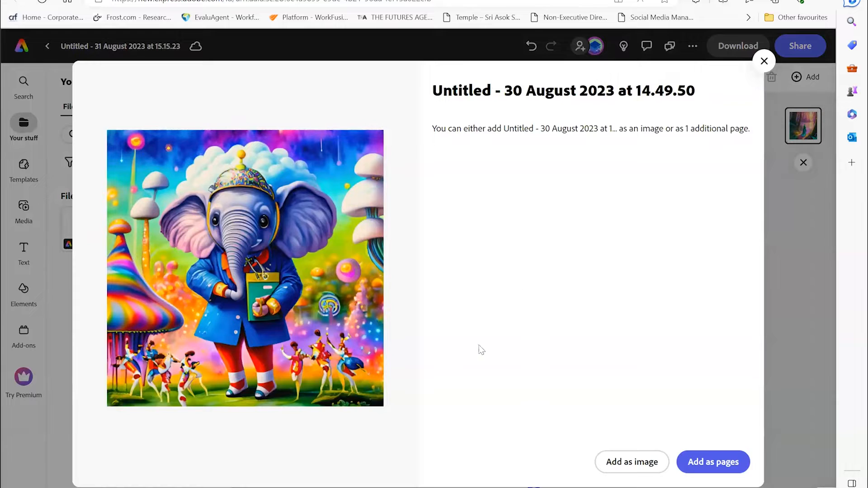
{"action": "left_click", "coordinate": [763, 62]}
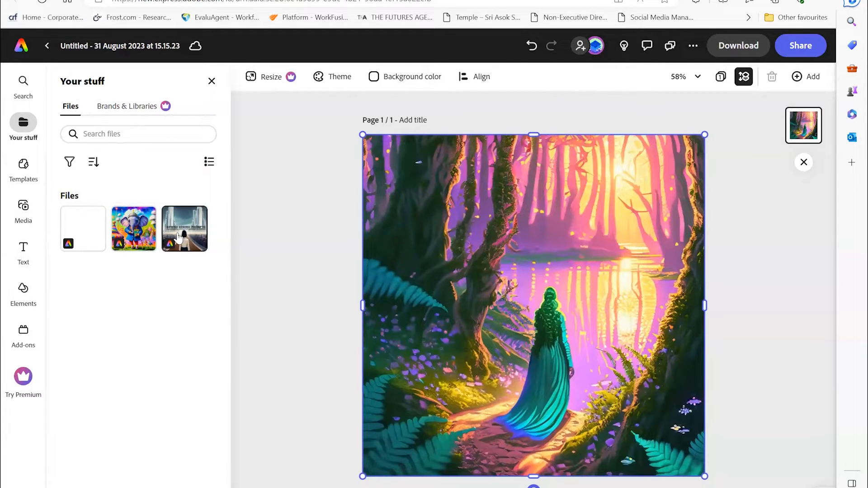
{"action": "left_click", "coordinate": [144, 109]}
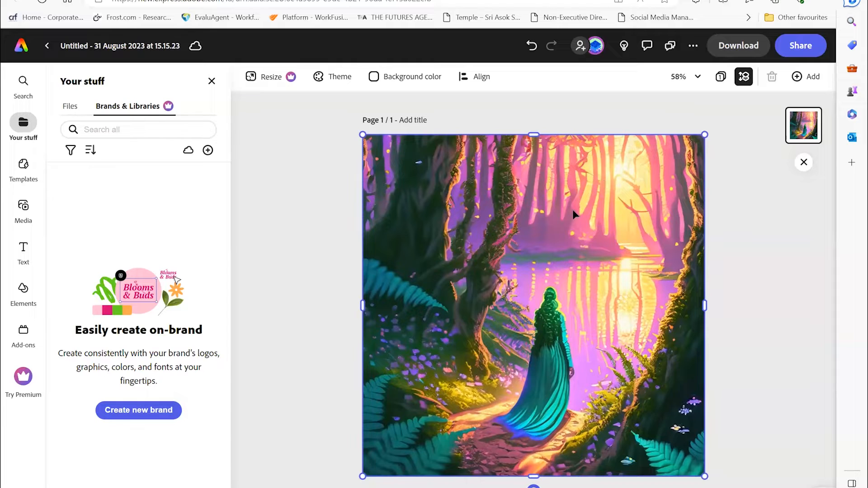
Step: Open the template library and examine its categories, from popular templates down to infographics
{"action": "left_click", "coordinate": [24, 164]}
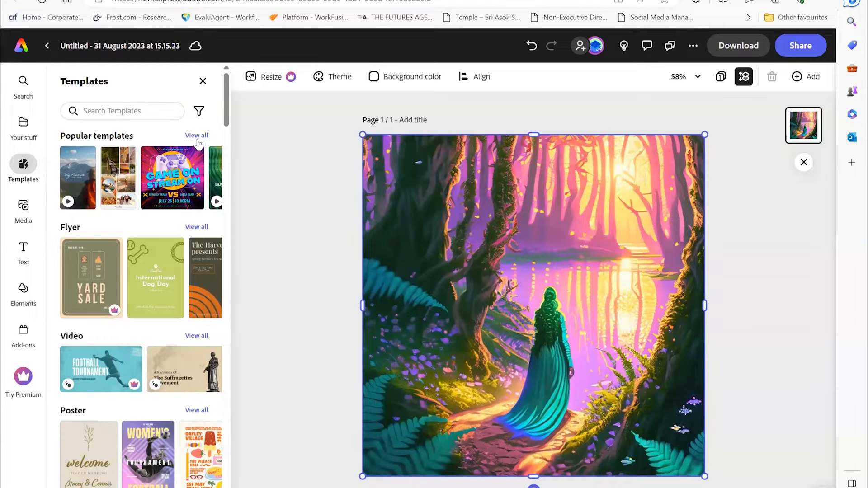
{"action": "scroll", "coordinate": [227, 126], "scroll_direction": "down", "scroll_amount": 2}
{"action": "scroll", "coordinate": [228, 127], "scroll_direction": "down", "scroll_amount": 2}
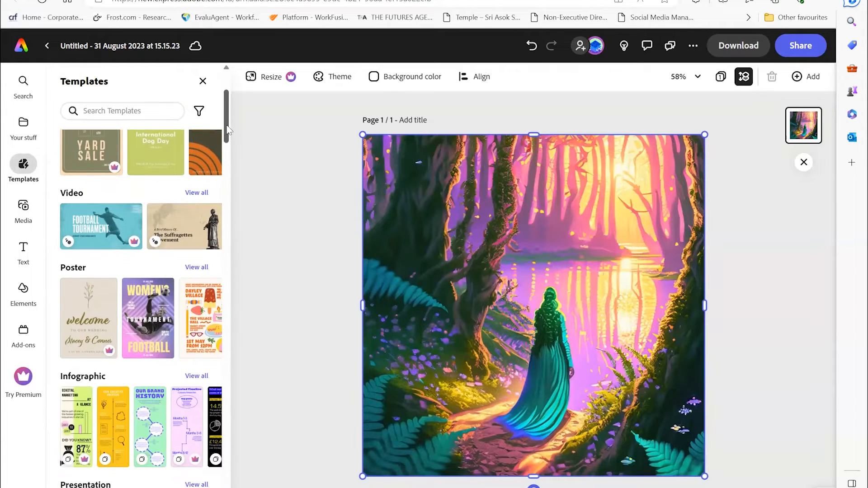
{"action": "scroll", "coordinate": [228, 129], "scroll_direction": "down", "scroll_amount": 1}
{"action": "scroll", "coordinate": [228, 113], "scroll_direction": "up", "scroll_amount": 5}
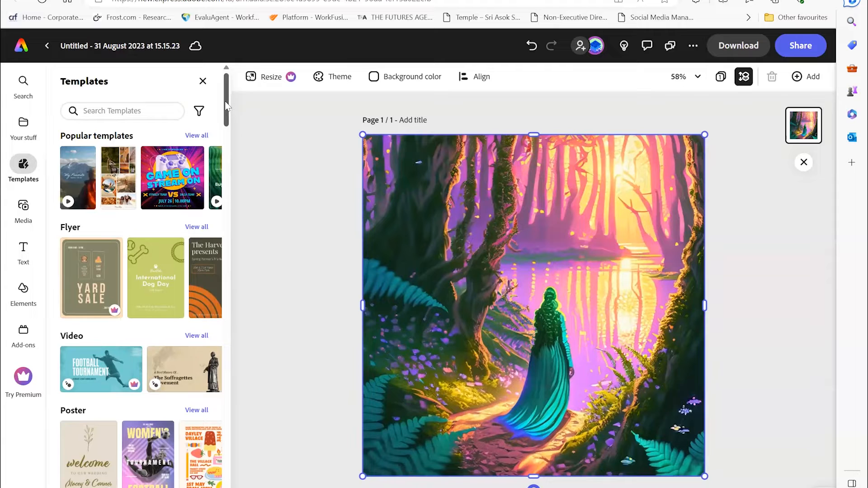
{"action": "scroll", "coordinate": [227, 107], "scroll_direction": "down", "scroll_amount": 1}
{"action": "scroll", "coordinate": [228, 107], "scroll_direction": "up", "scroll_amount": 1}
{"action": "scroll", "coordinate": [230, 112], "scroll_direction": "down", "scroll_amount": 3}
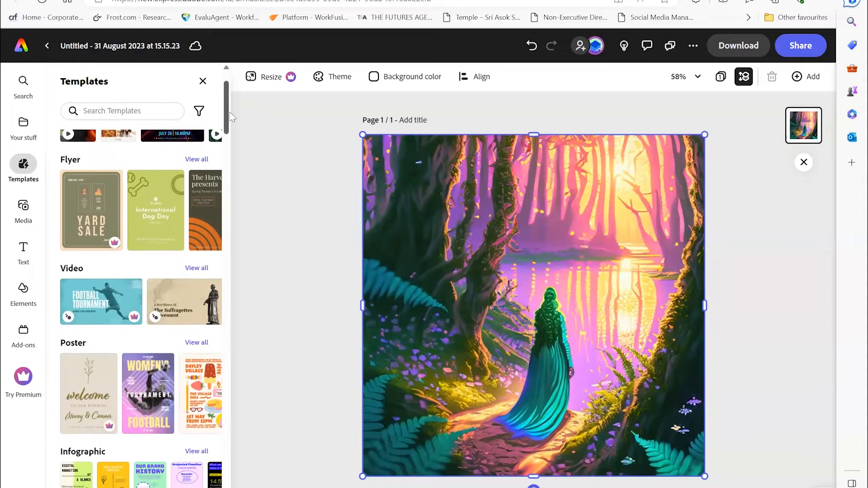
{"action": "scroll", "coordinate": [231, 109], "scroll_direction": "up", "scroll_amount": 1}
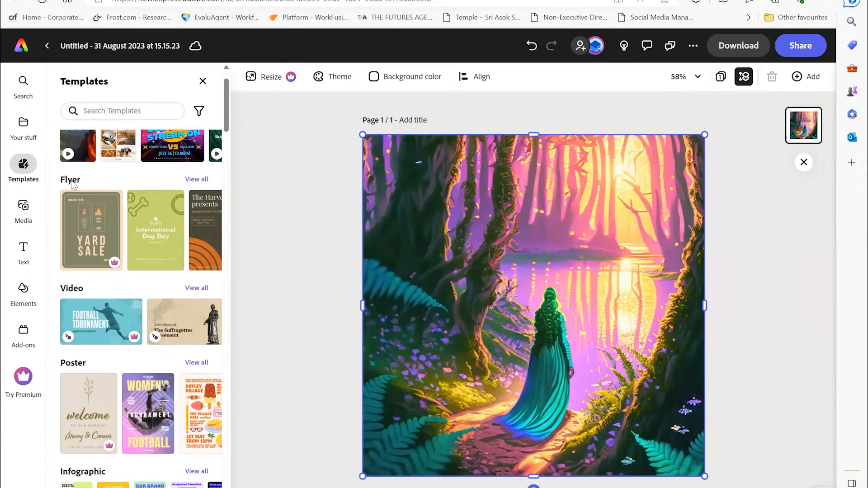
Step: View all flyer templates, look through the designs, and return to the template categories
{"action": "left_click", "coordinate": [196, 178]}
{"action": "scroll", "coordinate": [159, 210], "scroll_direction": "down", "scroll_amount": 15}
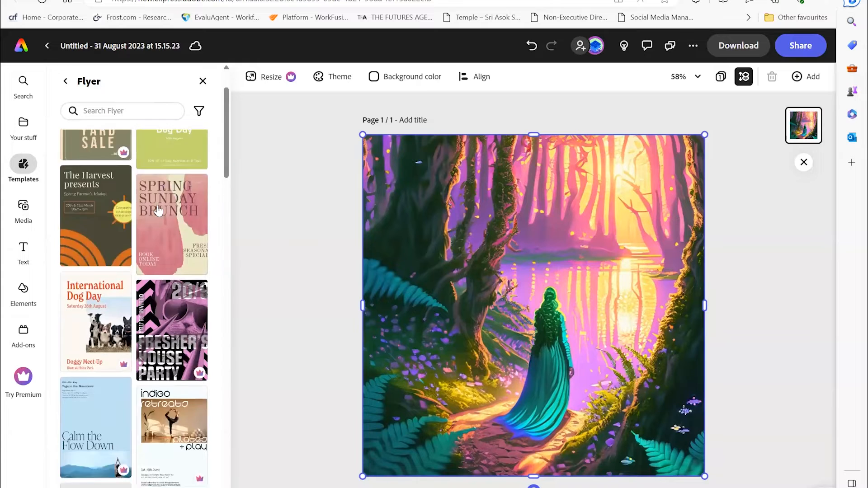
{"action": "scroll", "coordinate": [158, 210], "scroll_direction": "up", "scroll_amount": 10}
{"action": "scroll", "coordinate": [155, 210], "scroll_direction": "up", "scroll_amount": 5}
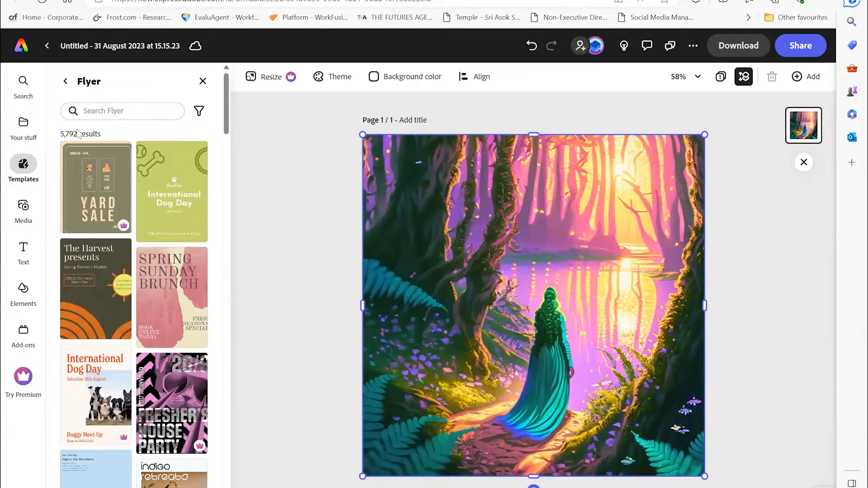
{"action": "left_click", "coordinate": [67, 83]}
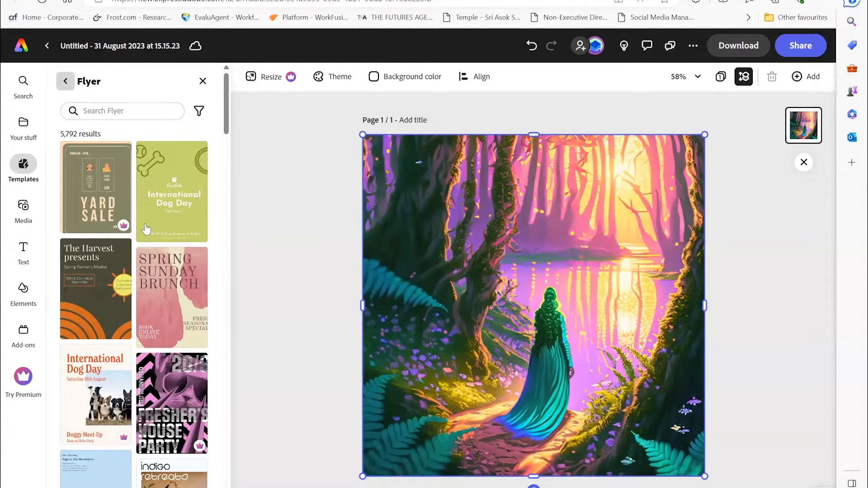
Step: View all video templates, and examine the other template categories down to the Instagram formats
{"action": "scroll", "coordinate": [181, 268], "scroll_direction": "down", "scroll_amount": 2}
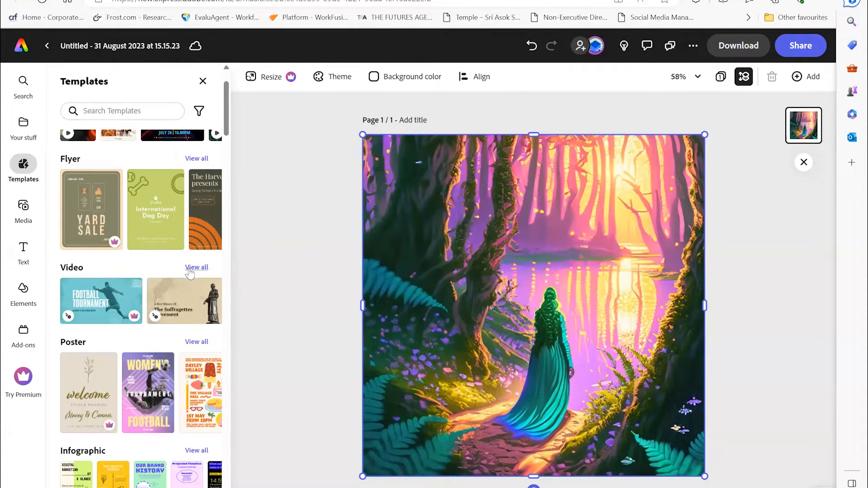
{"action": "left_click", "coordinate": [192, 267]}
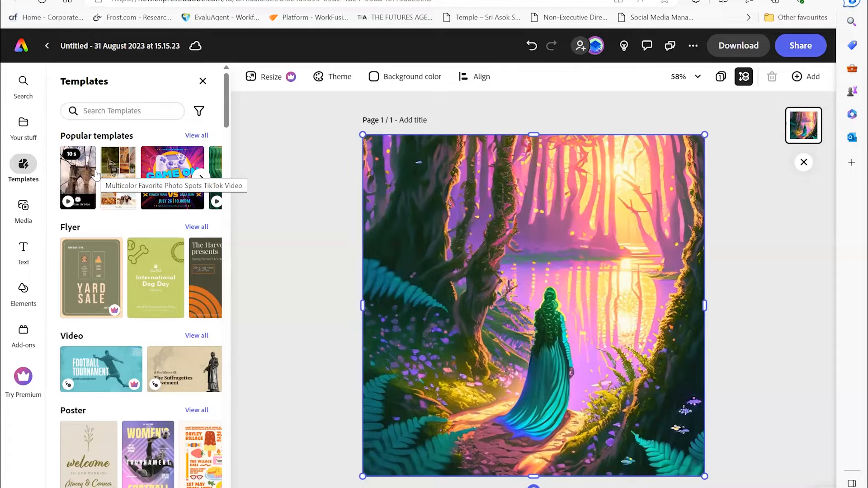
{"action": "scroll", "coordinate": [71, 274], "scroll_direction": "down", "scroll_amount": 5}
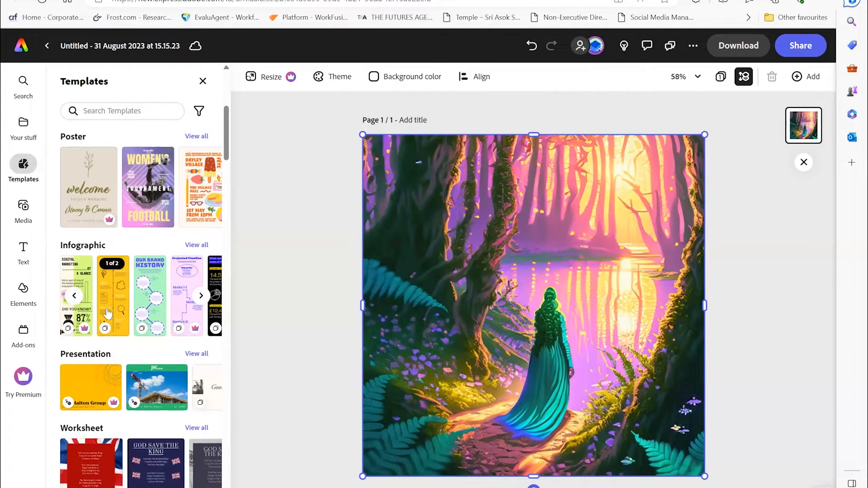
{"action": "scroll", "coordinate": [122, 248], "scroll_direction": "down", "scroll_amount": 3}
{"action": "scroll", "coordinate": [149, 300], "scroll_direction": "down", "scroll_amount": 4}
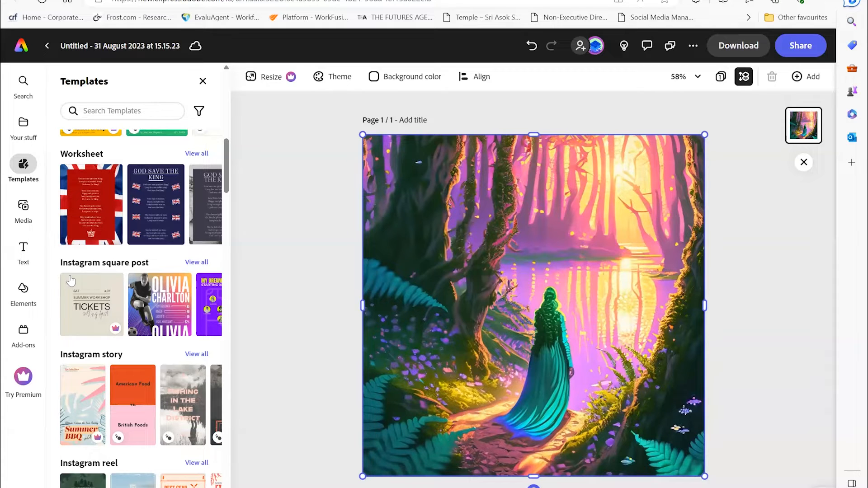
Step: Examine the remaining template categories, from worksheets and Instagram formats down to the job, industry and style groups
{"action": "scroll", "coordinate": [104, 316], "scroll_direction": "down", "scroll_amount": 3}
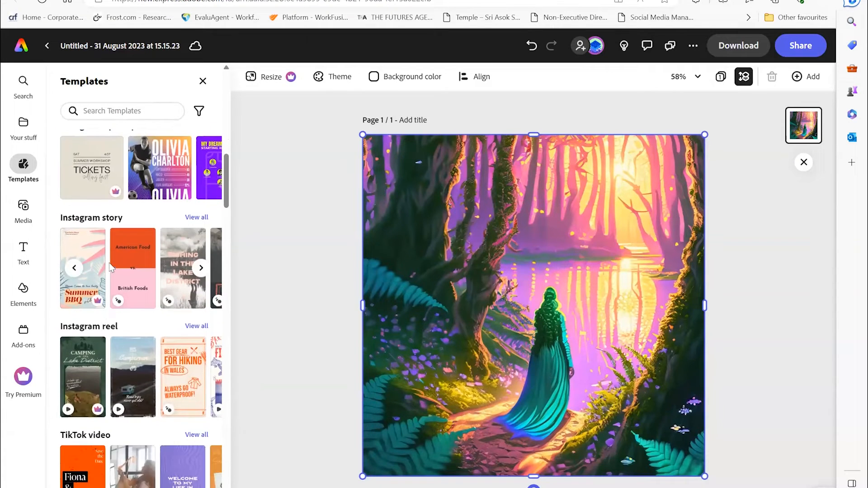
{"action": "scroll", "coordinate": [123, 227], "scroll_direction": "down", "scroll_amount": 4}
{"action": "scroll", "coordinate": [123, 227], "scroll_direction": "down", "scroll_amount": 7}
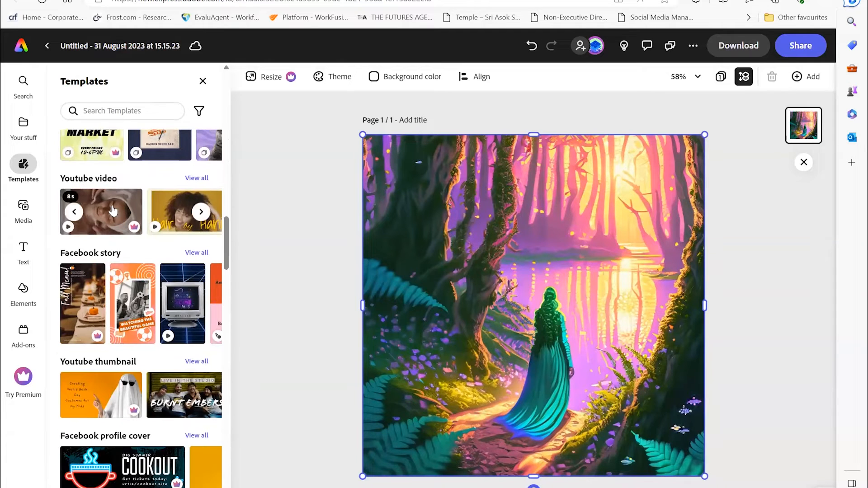
{"action": "scroll", "coordinate": [113, 248], "scroll_direction": "down", "scroll_amount": 12}
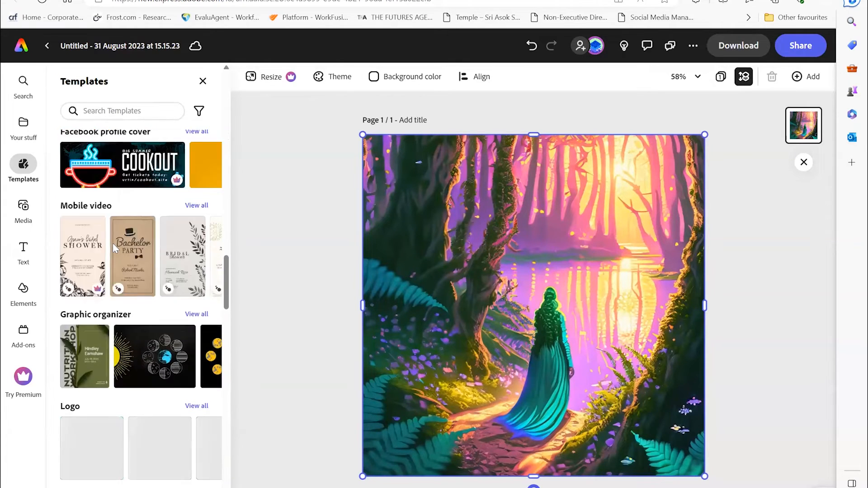
{"action": "scroll", "coordinate": [113, 247], "scroll_direction": "down", "scroll_amount": 5}
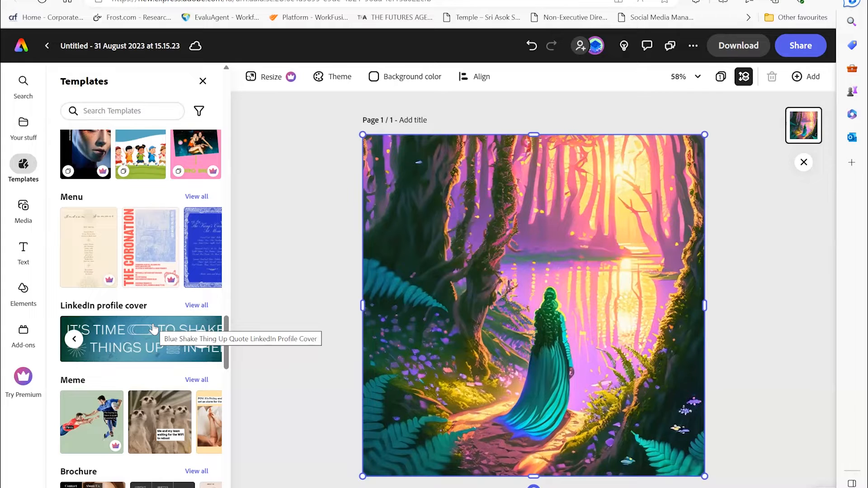
{"action": "scroll", "coordinate": [144, 316], "scroll_direction": "down", "scroll_amount": 9}
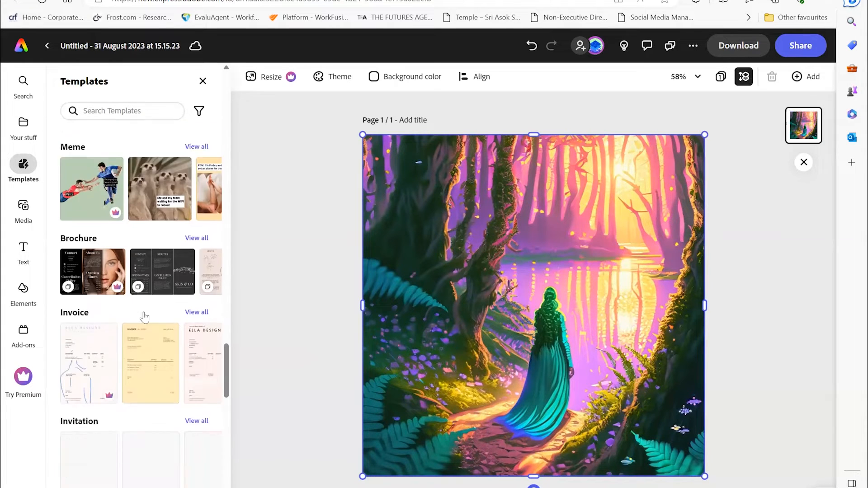
{"action": "scroll", "coordinate": [125, 300], "scroll_direction": "down", "scroll_amount": 10}
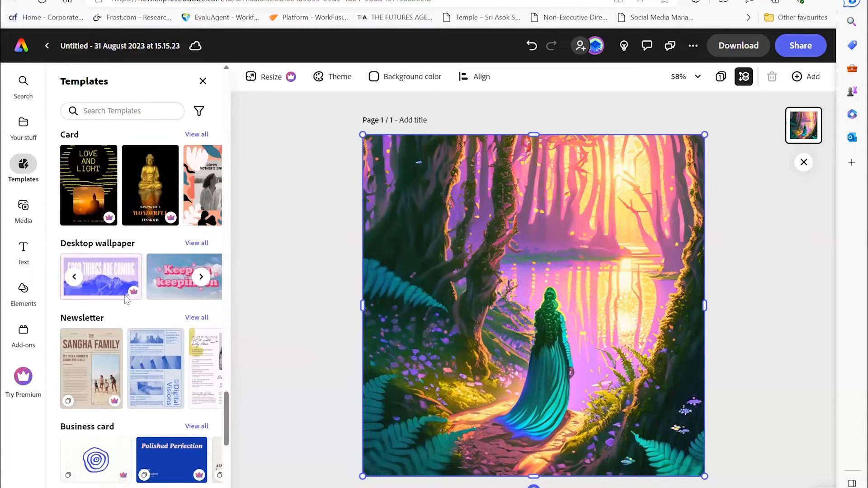
{"action": "scroll", "coordinate": [126, 299], "scroll_direction": "down", "scroll_amount": 1}
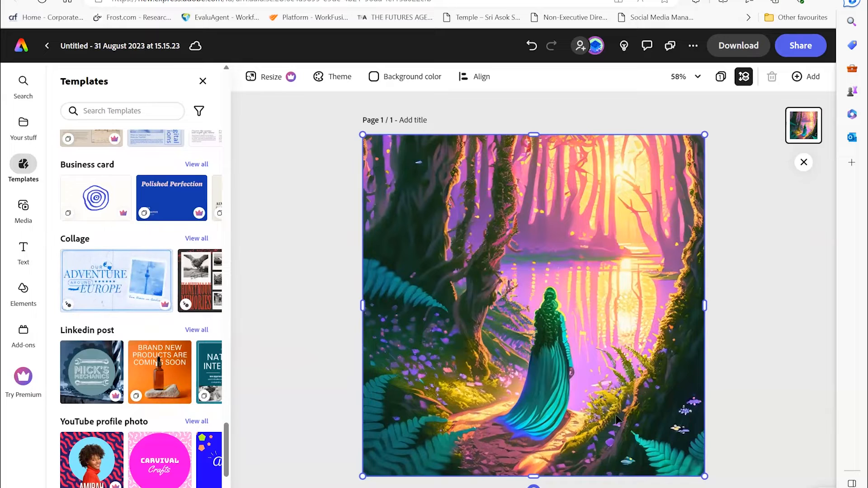
{"action": "mouse_move", "coordinate": [183, 369]}
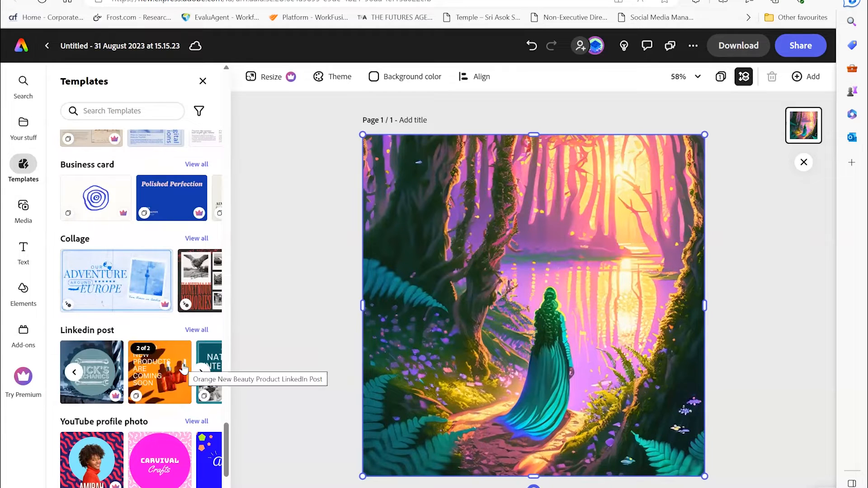
{"action": "scroll", "coordinate": [162, 368], "scroll_direction": "down", "scroll_amount": 6}
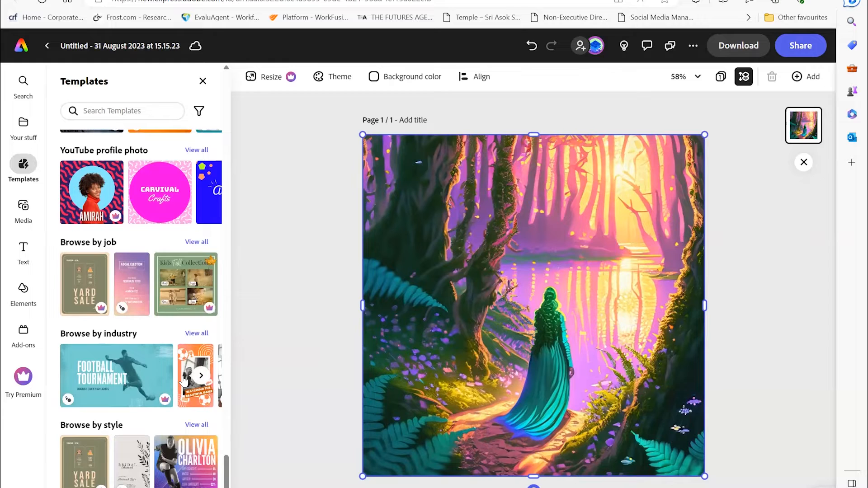
Step: View all templates grouped by industry, look through the industries, and return to the template categories
{"action": "left_click", "coordinate": [196, 333]}
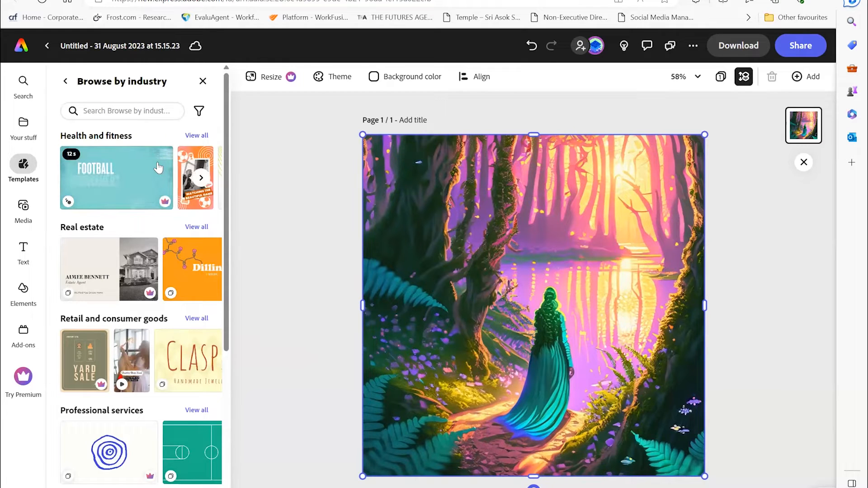
{"action": "scroll", "coordinate": [156, 164], "scroll_direction": "down", "scroll_amount": 3}
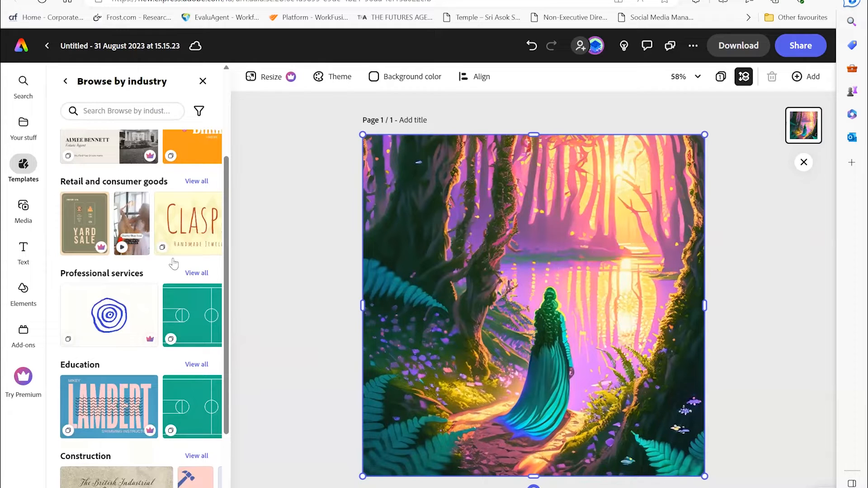
{"action": "scroll", "coordinate": [121, 318], "scroll_direction": "down", "scroll_amount": 3}
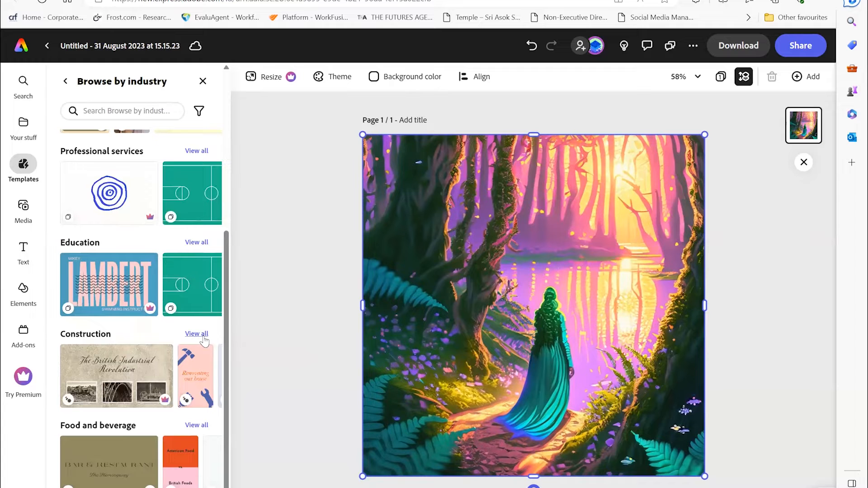
{"action": "scroll", "coordinate": [203, 341], "scroll_direction": "up", "scroll_amount": 6}
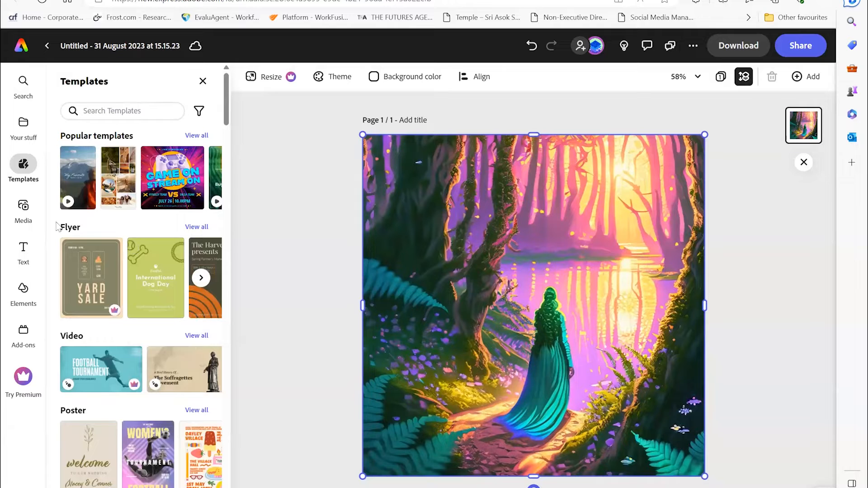
Step: Open the media library and look through its stock photo categories down to the seasonal photos
{"action": "left_click", "coordinate": [26, 208]}
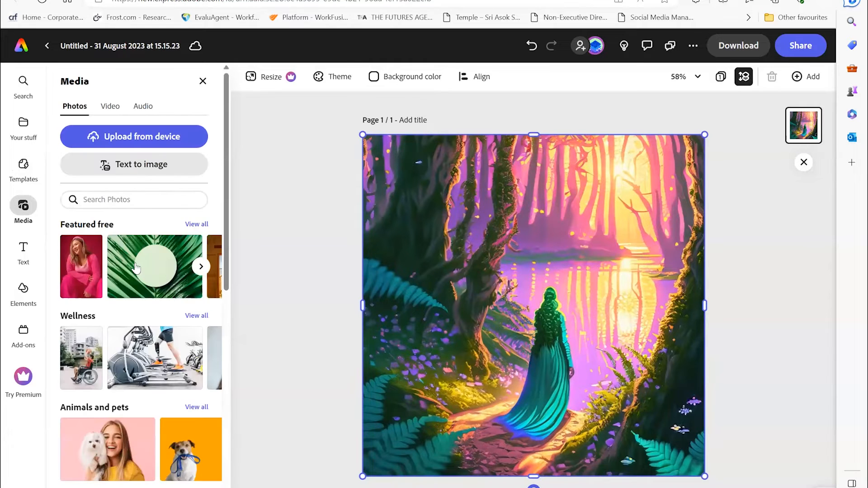
{"action": "scroll", "coordinate": [135, 267], "scroll_direction": "down", "scroll_amount": 10}
{"action": "scroll", "coordinate": [136, 267], "scroll_direction": "down", "scroll_amount": 1}
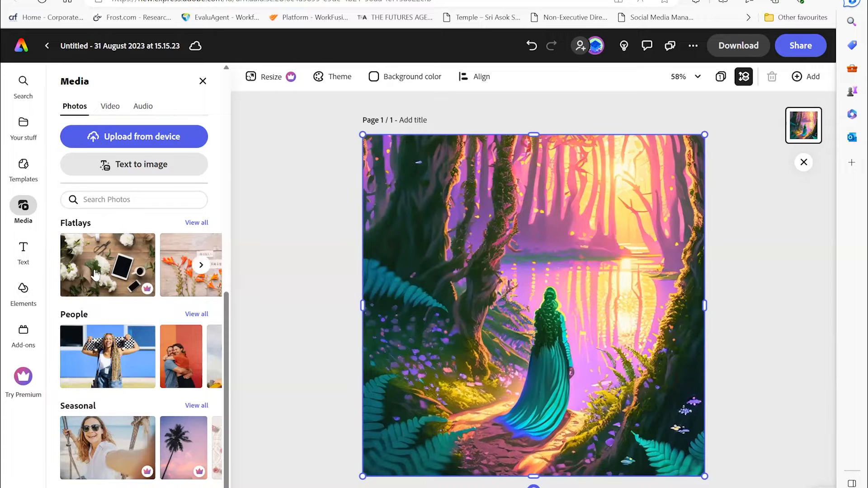
{"action": "scroll", "coordinate": [97, 276], "scroll_direction": "up", "scroll_amount": 5}
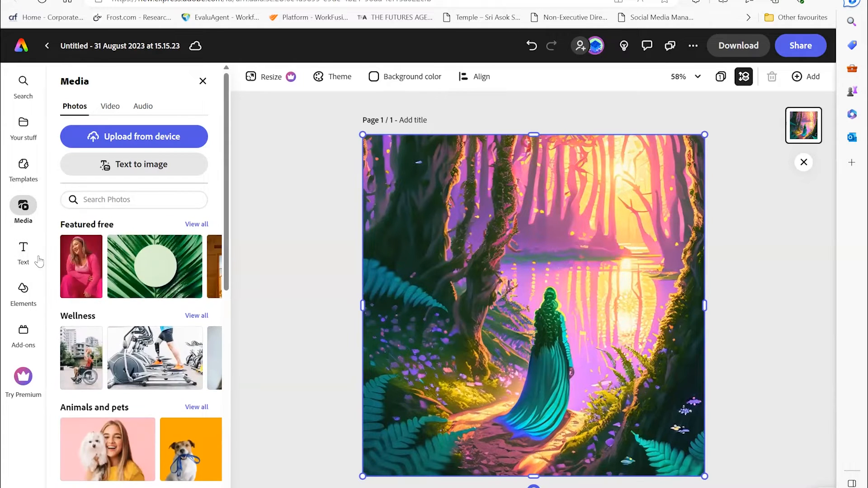
Step: Add a new text box to the page and place it in the upper right of the forest image
{"action": "left_click", "coordinate": [23, 255]}
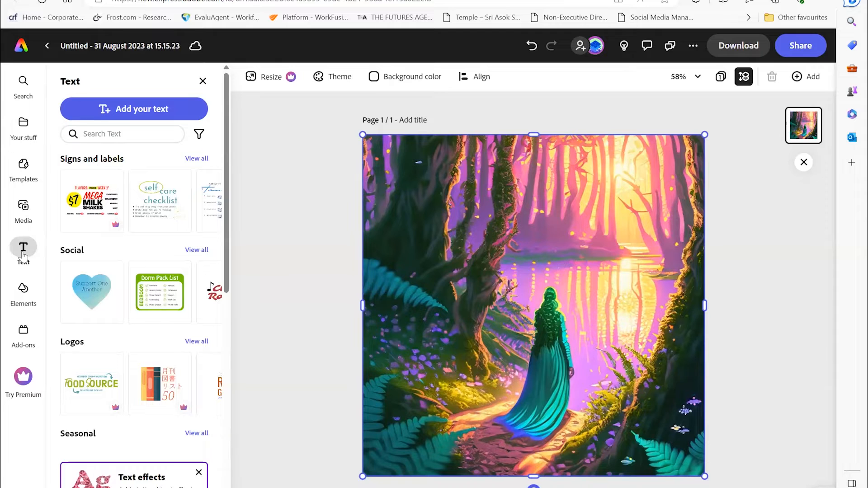
{"action": "left_click", "coordinate": [155, 109]}
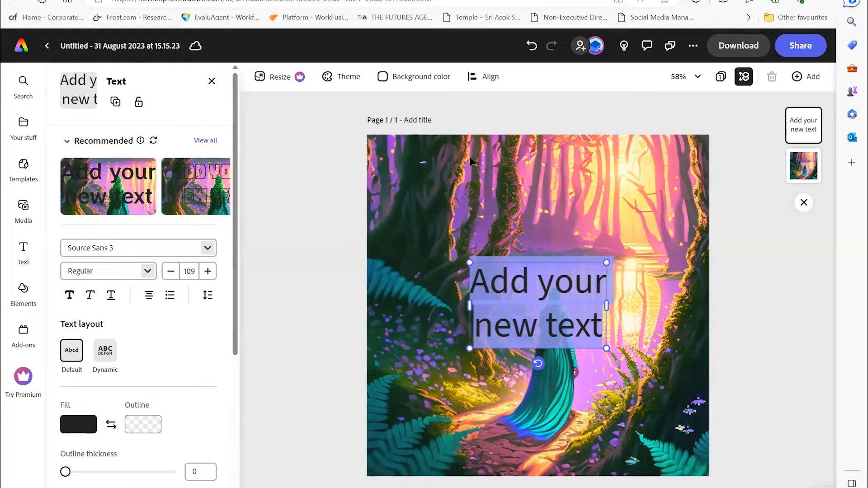
{"action": "left_click_drag", "start_coordinate": [519, 261], "coordinate": [579, 147]}
{"action": "left_click", "coordinate": [557, 162]}
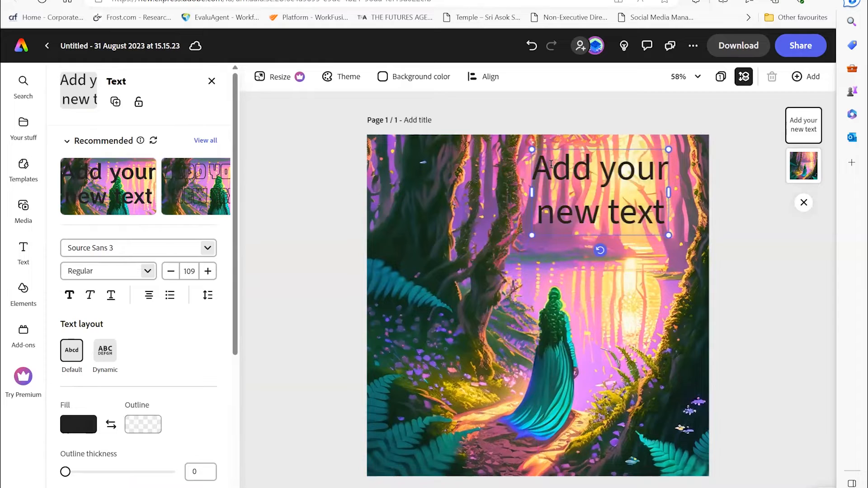
Step: Replace the placeholder text with "Mystic Figure in a Forest"
{"action": "left_click_drag", "start_coordinate": [558, 161], "coordinate": [654, 217]}
{"action": "key", "text": "BackSpace"}
{"action": "key", "text": "BackSpace"}
{"action": "type", "text": "Mystuic"}
{"action": "key", "text": "BackSpace"}
{"action": "key", "text": "BackSpace"}
{"action": "key", "text": "BackSpace"}
{"action": "type", "text": "ic Figure in a Go"}
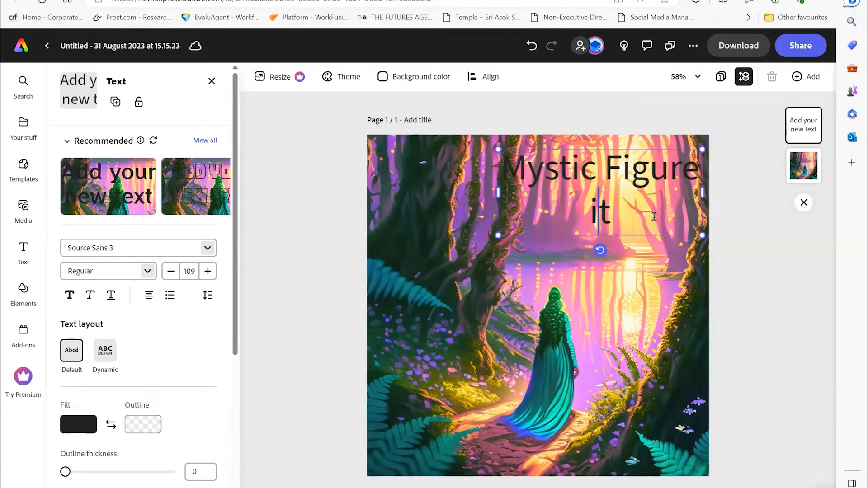
{"action": "key", "text": "BackSpace"}
{"action": "key", "text": "BackSpace"}
{"action": "type", "text": "Forest"}
{"action": "key", "text": "Delete"}
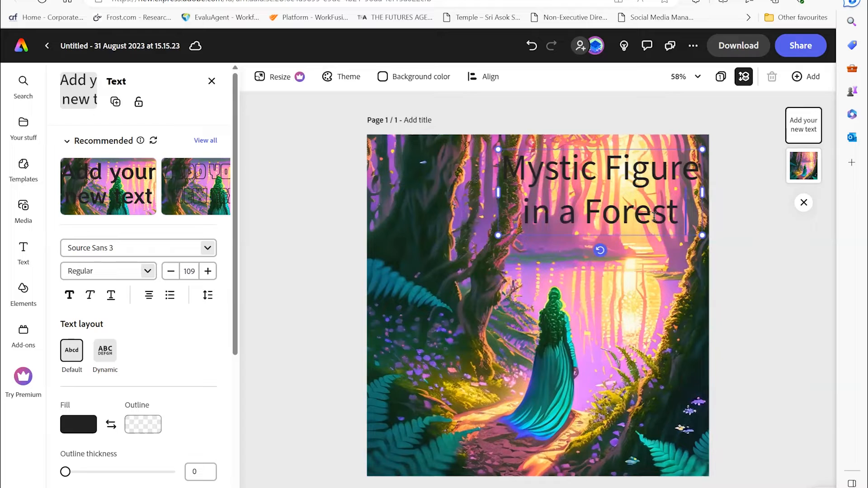
{"action": "left_click", "coordinate": [663, 283]}
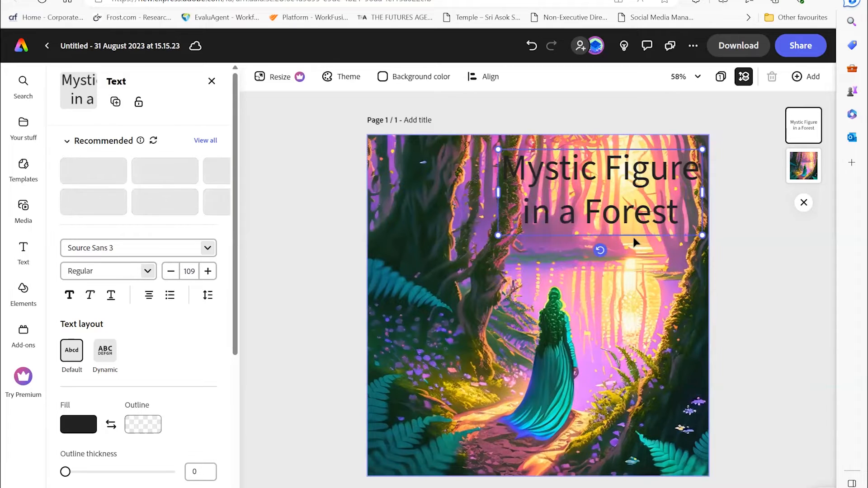
Step: Reselect the title text and apply the recommended IM FELL French Canon Italic font
{"action": "left_click", "coordinate": [517, 271]}
{"action": "left_click", "coordinate": [520, 170]}
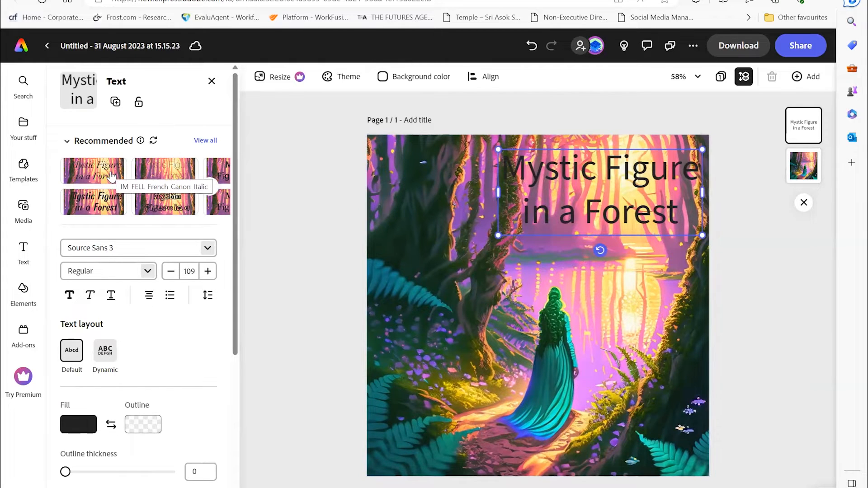
{"action": "left_click", "coordinate": [112, 176]}
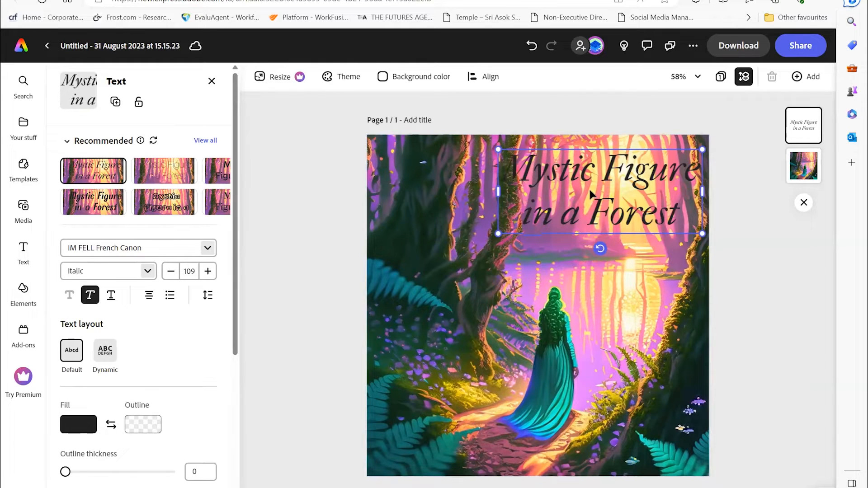
Step: Try bold, thin and handwritten styles from the full set of recommended fonts on the title, settling on the outlined Strumpf Std Open
{"action": "left_click", "coordinate": [203, 141]}
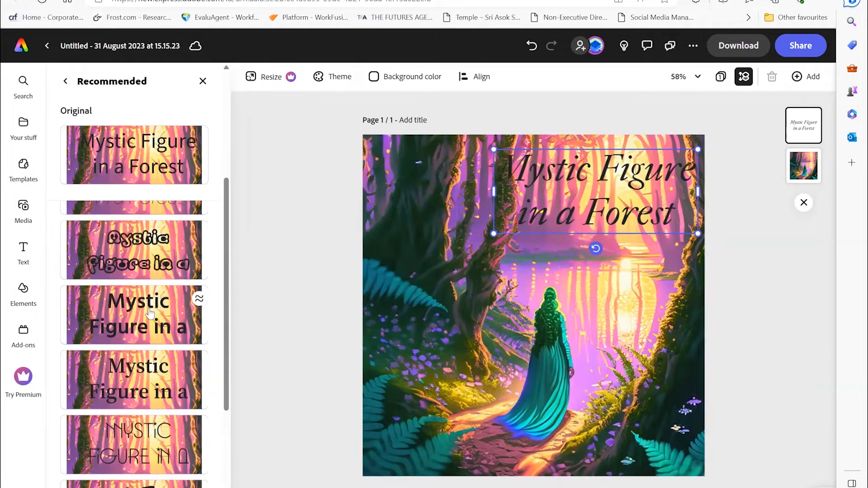
{"action": "left_click", "coordinate": [150, 318]}
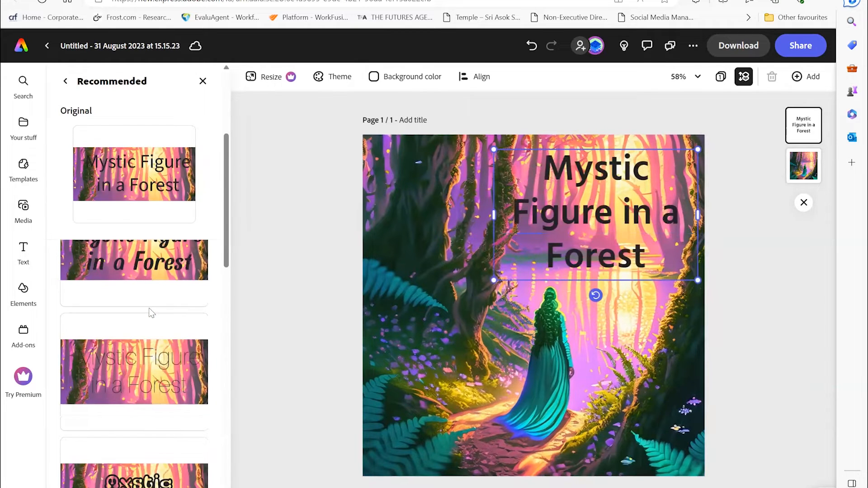
{"action": "left_click", "coordinate": [148, 377]}
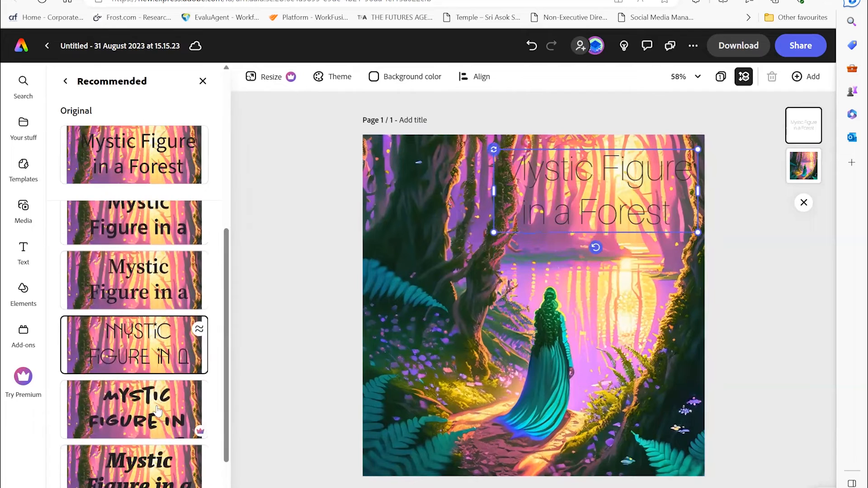
{"action": "left_click", "coordinate": [152, 409]}
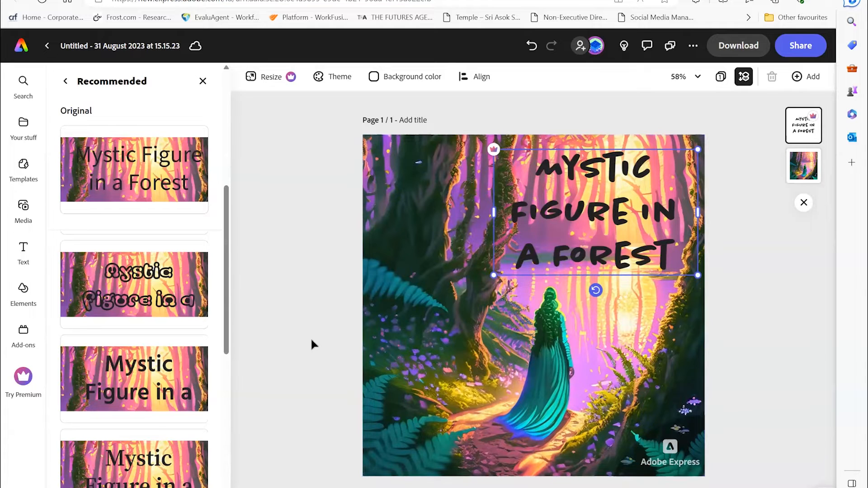
{"action": "left_click", "coordinate": [199, 381]}
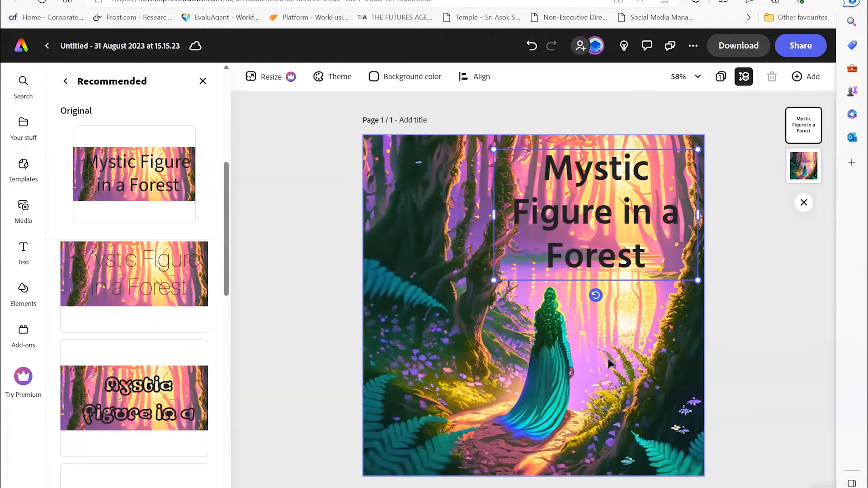
{"action": "left_click", "coordinate": [176, 406]}
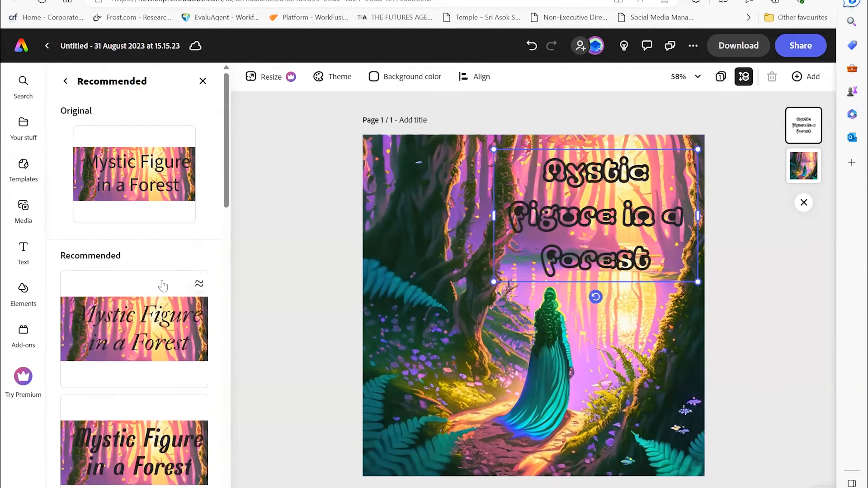
{"action": "left_click", "coordinate": [65, 81]}
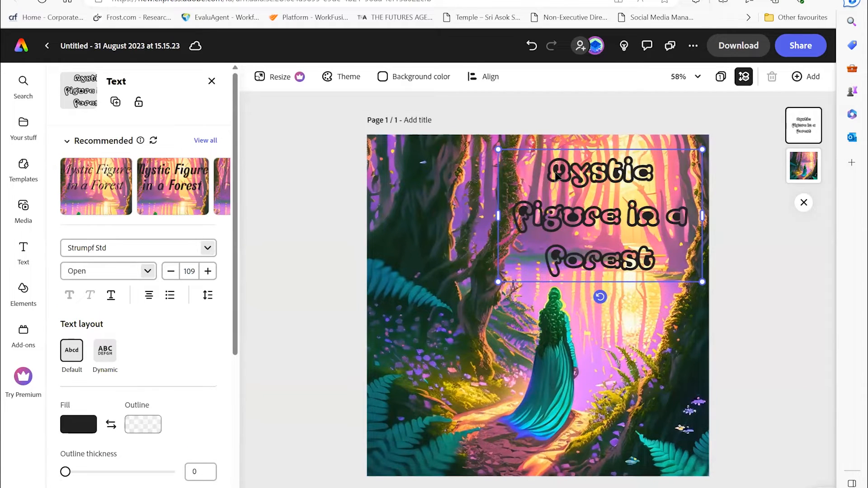
Step: Try the Adlery Pro font on the whole title, then settle on Adobe Garamond Pro
{"action": "double_click", "coordinate": [589, 193]}
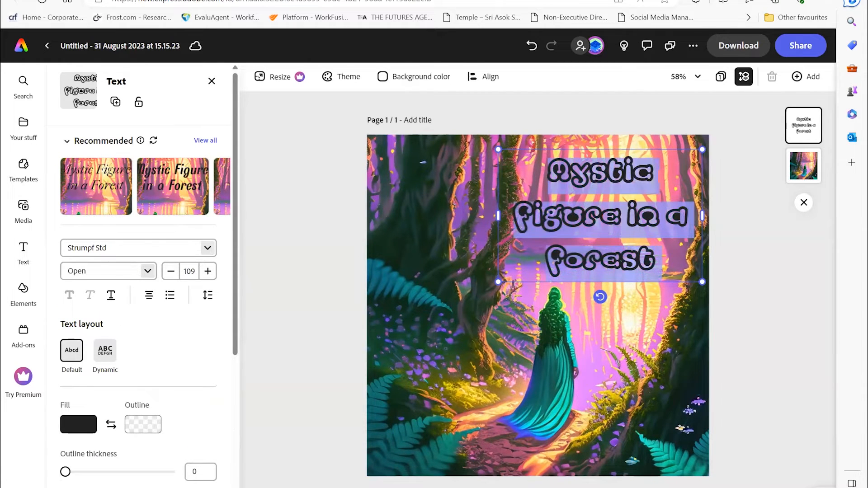
{"action": "left_click", "coordinate": [207, 248]}
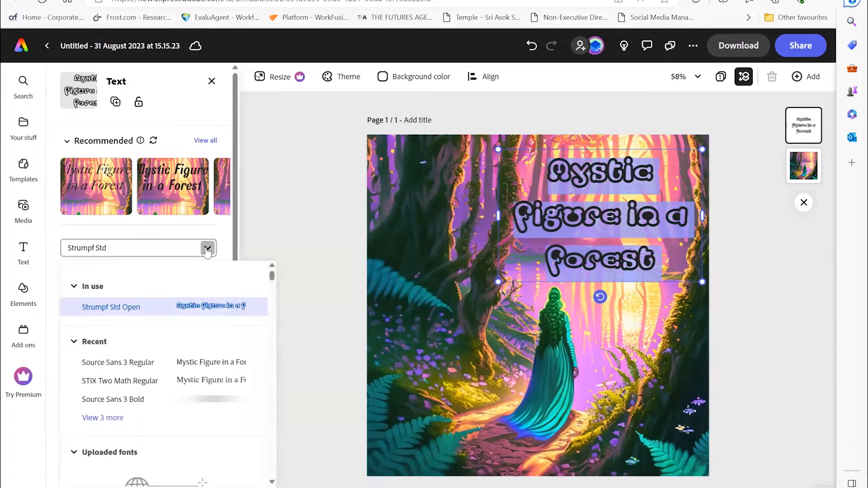
{"action": "scroll", "coordinate": [129, 338], "scroll_direction": "down", "scroll_amount": 3}
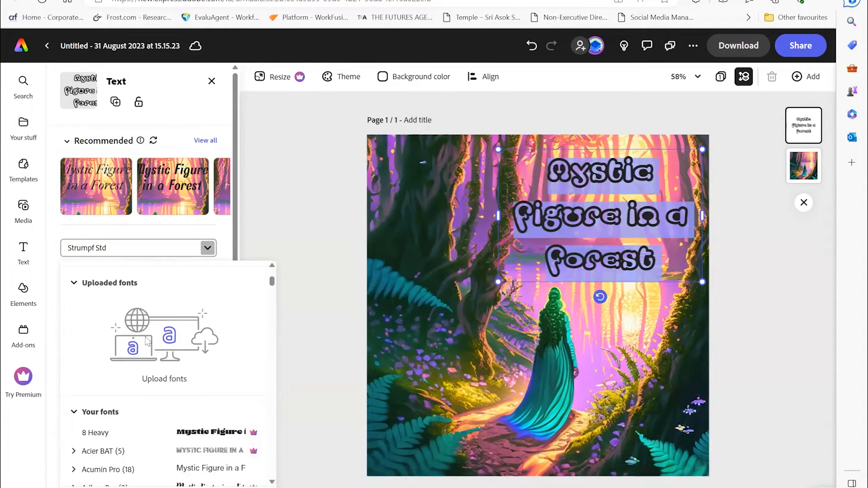
{"action": "scroll", "coordinate": [149, 341], "scroll_direction": "down", "scroll_amount": 3}
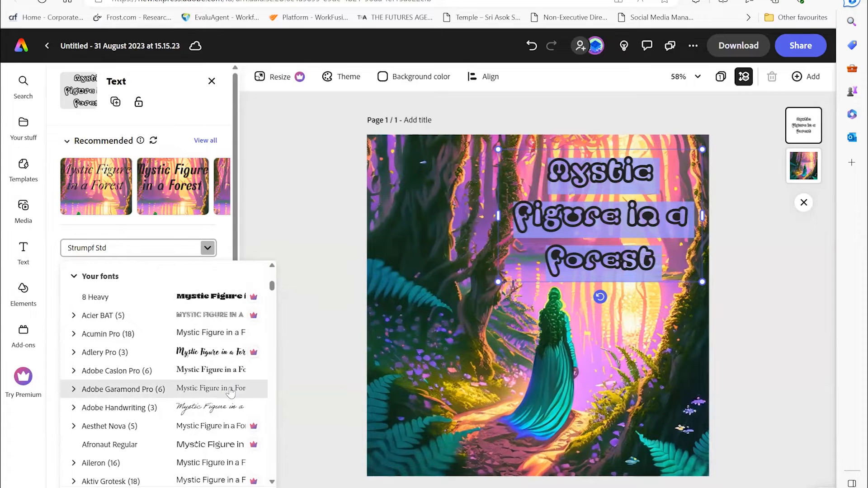
{"action": "left_click", "coordinate": [227, 358]}
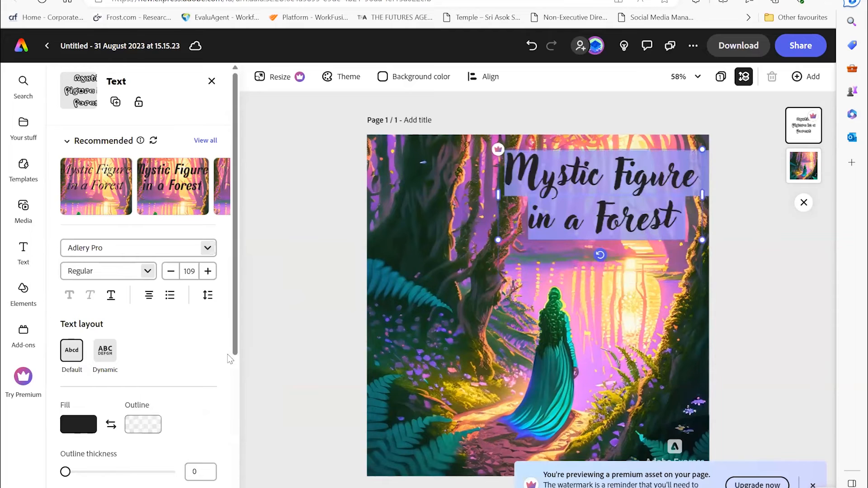
{"action": "left_click", "coordinate": [207, 248]}
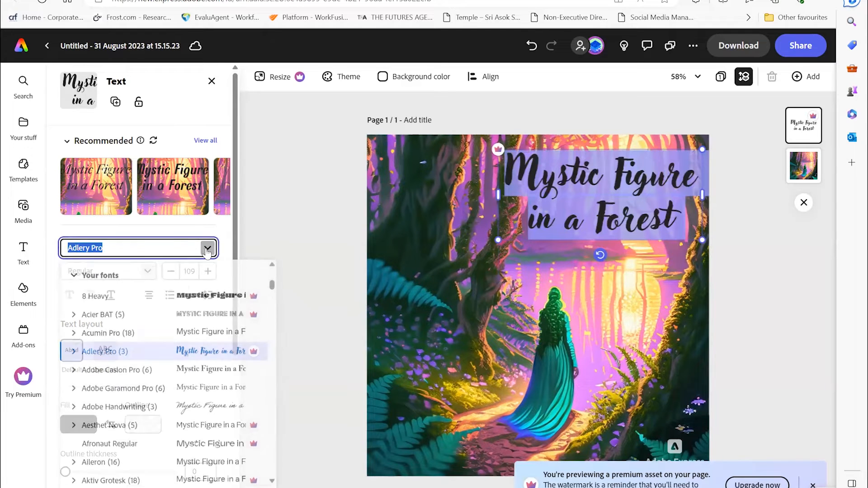
{"action": "left_click", "coordinate": [132, 389]}
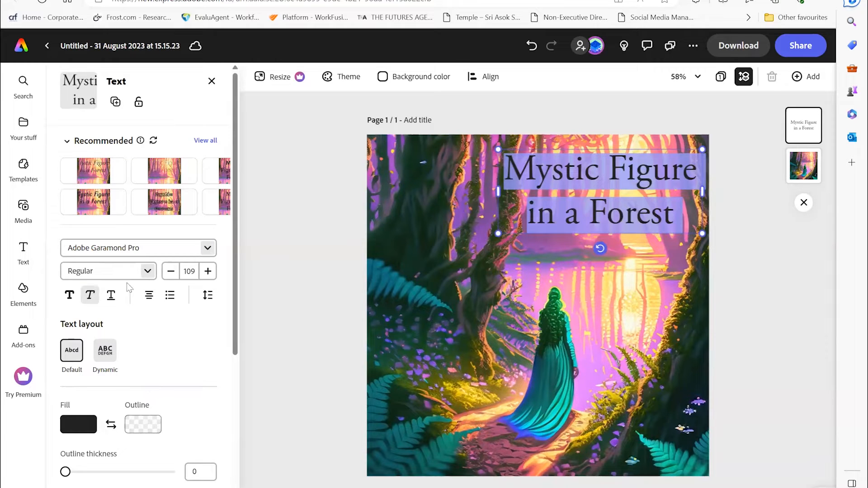
Step: Reduce the title's font size to 96
{"action": "left_click", "coordinate": [170, 271]}
{"action": "left_click", "coordinate": [171, 272]}
{"action": "left_click", "coordinate": [170, 271]}
{"action": "left_click", "coordinate": [171, 271]}
{"action": "left_click", "coordinate": [170, 271]}
{"action": "left_click", "coordinate": [171, 271]}
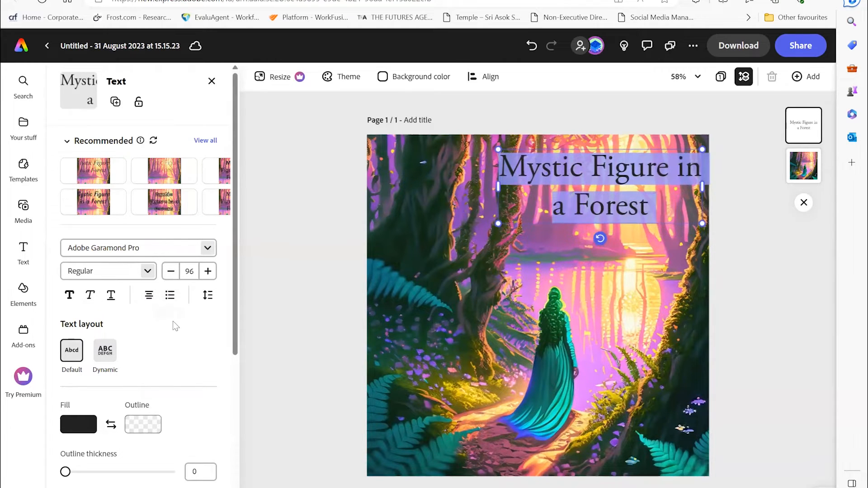
Step: Make the title italic and underlined, and format it as a bulleted list
{"action": "left_click", "coordinate": [90, 295]}
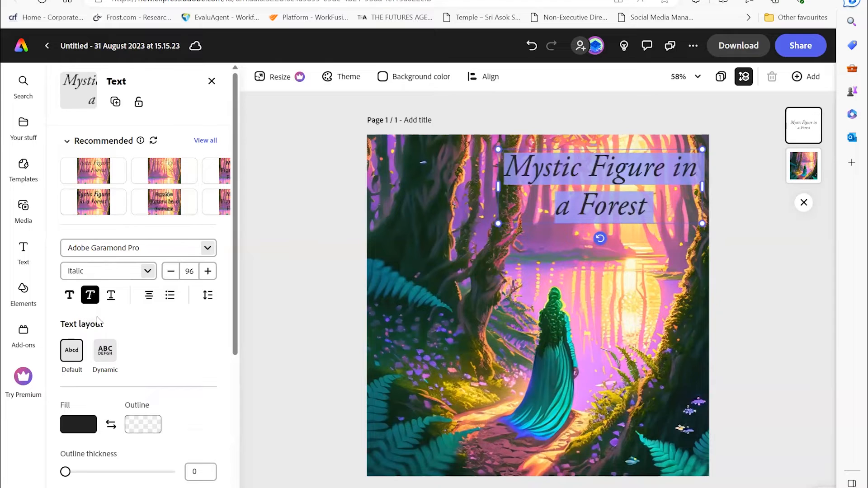
{"action": "left_click", "coordinate": [110, 300]}
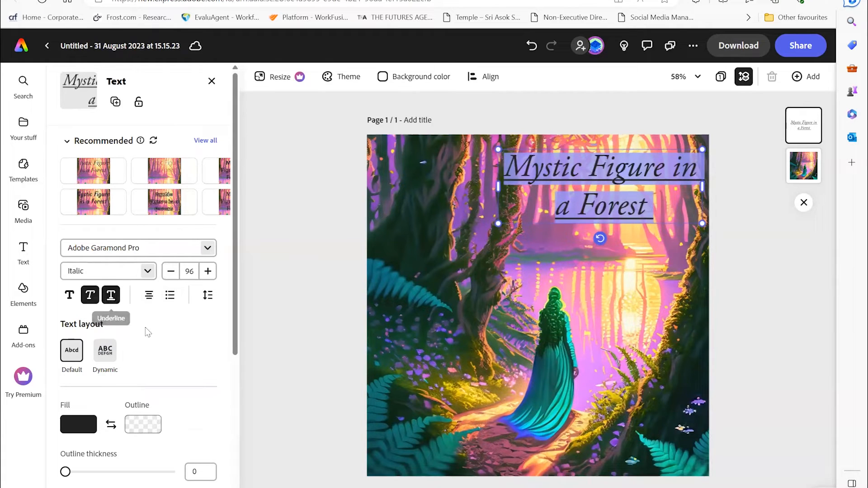
{"action": "left_click", "coordinate": [170, 296]}
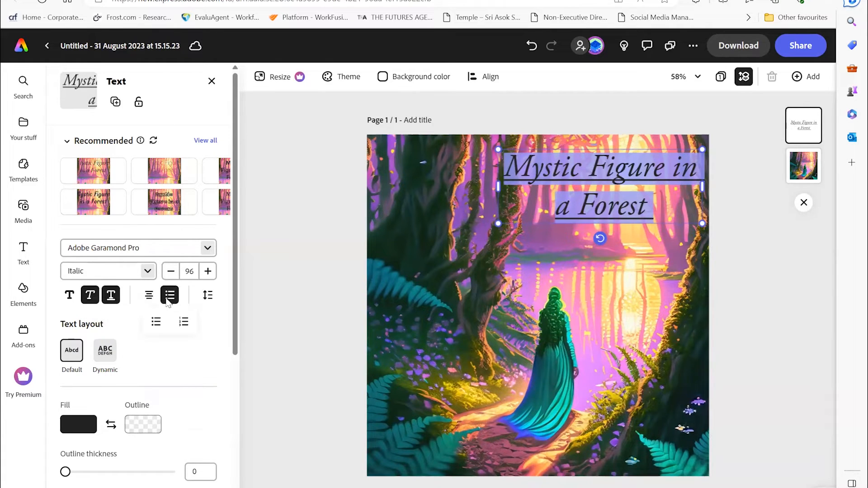
{"action": "left_click", "coordinate": [156, 323]}
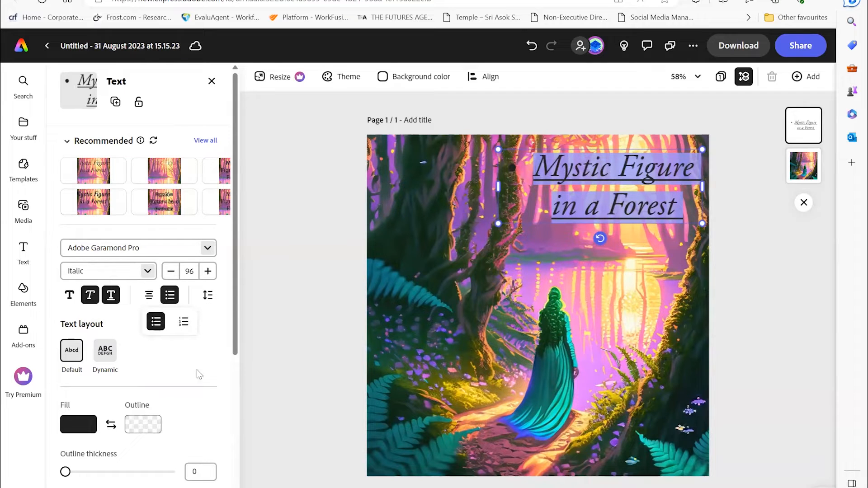
Step: Switch the title to the Dynamic text layout and deselect it
{"action": "left_click", "coordinate": [108, 357]}
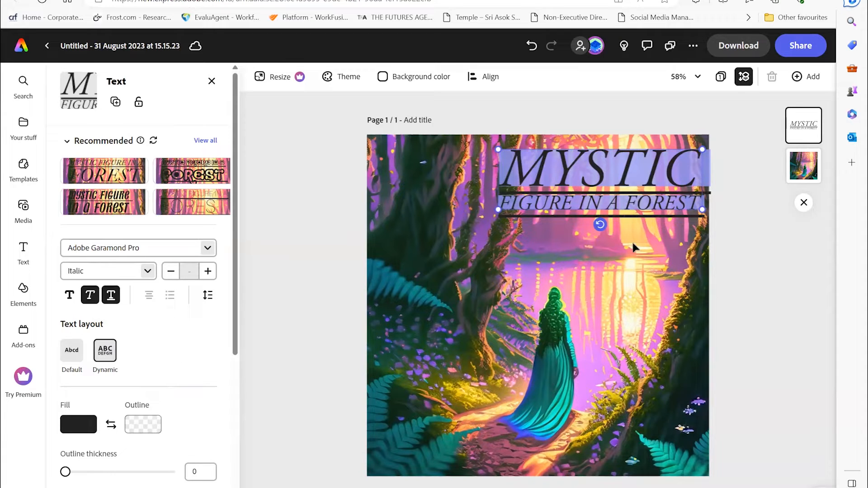
{"action": "left_click", "coordinate": [601, 254]}
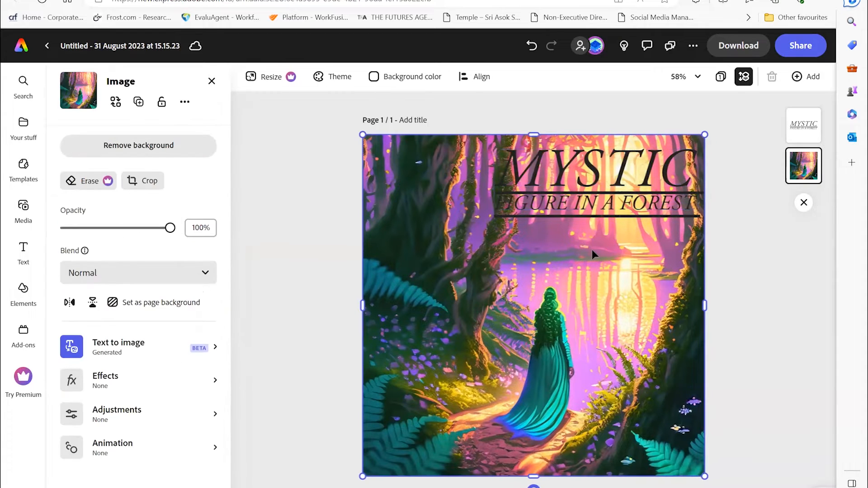
Step: Give the title an outline thickness of 14 and lower its opacity to 52%
{"action": "left_click", "coordinate": [608, 182]}
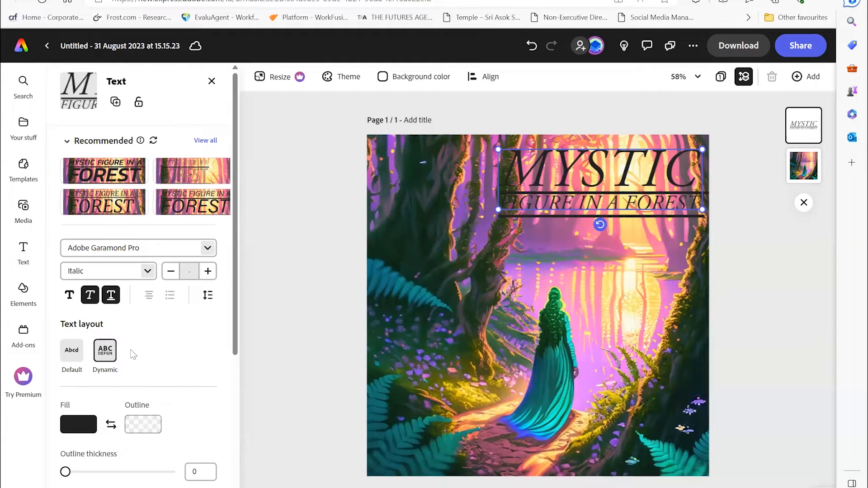
{"action": "scroll", "coordinate": [133, 355], "scroll_direction": "down", "scroll_amount": 5}
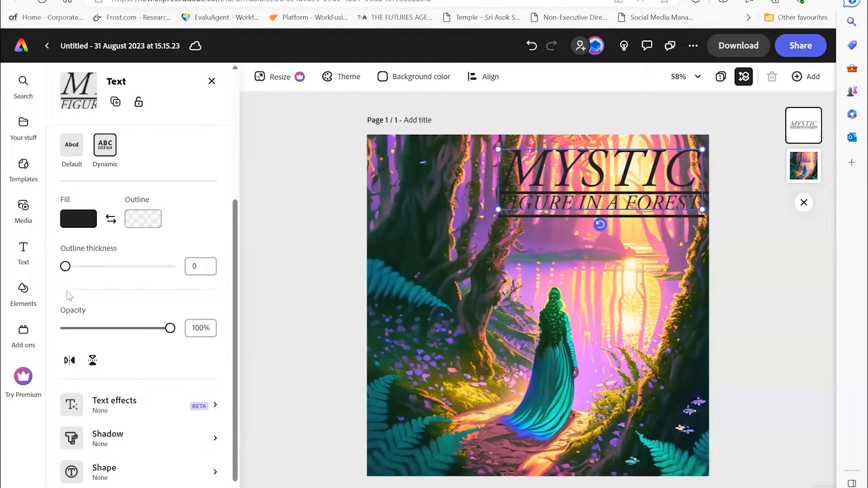
{"action": "mouse_move", "coordinate": [67, 277]}
{"action": "left_mouse_down"}
{"action": "mouse_move", "coordinate": [162, 275]}
{"action": "mouse_move", "coordinate": [77, 276]}
{"action": "left_mouse_up"}
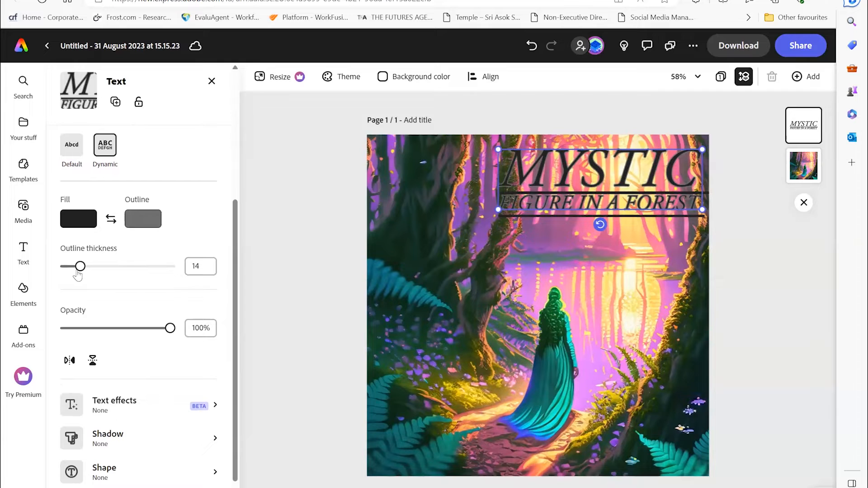
{"action": "left_click_drag", "start_coordinate": [169, 330], "coordinate": [120, 328]}
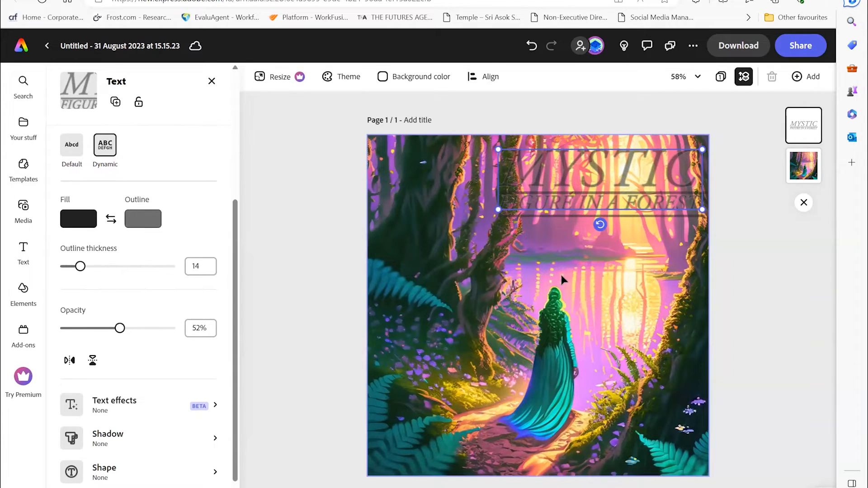
Step: Set the forest image as the page background
{"action": "left_click", "coordinate": [618, 263]}
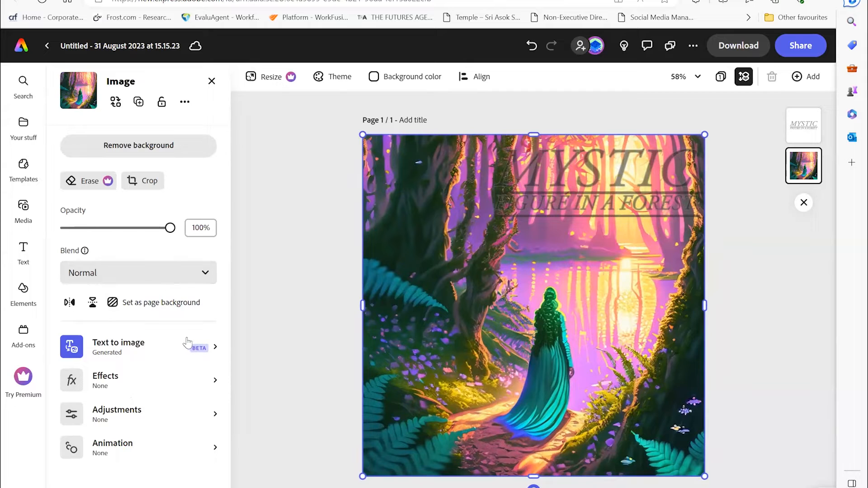
{"action": "left_click", "coordinate": [170, 306]}
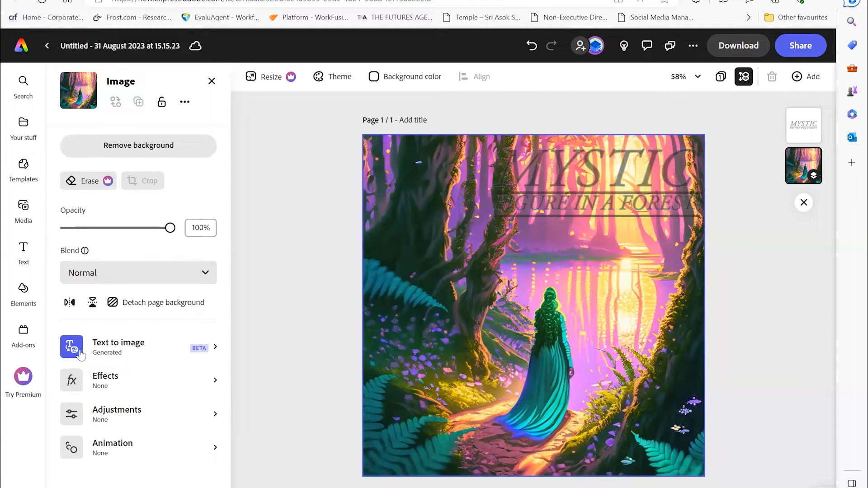
Step: Try the Grayscale, Colorize and Tint effects on the forest image, look over the duotone presets, and keep Grayscale
{"action": "left_click", "coordinate": [108, 385]}
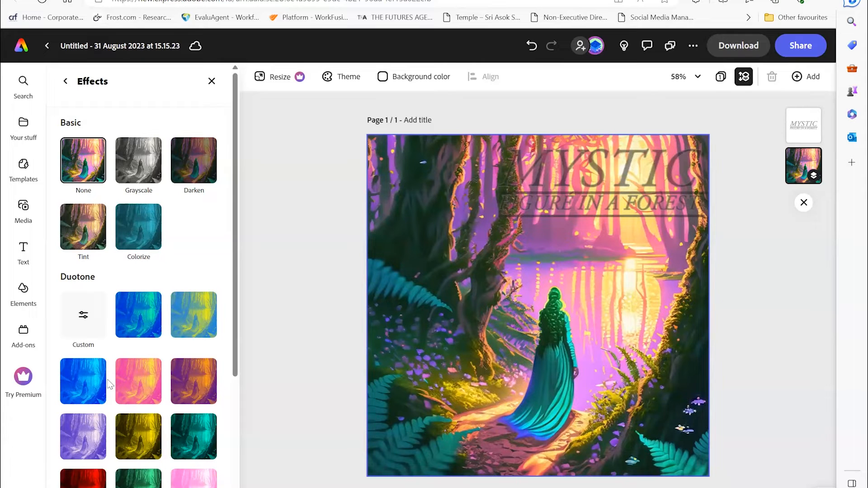
{"action": "left_click", "coordinate": [156, 163]}
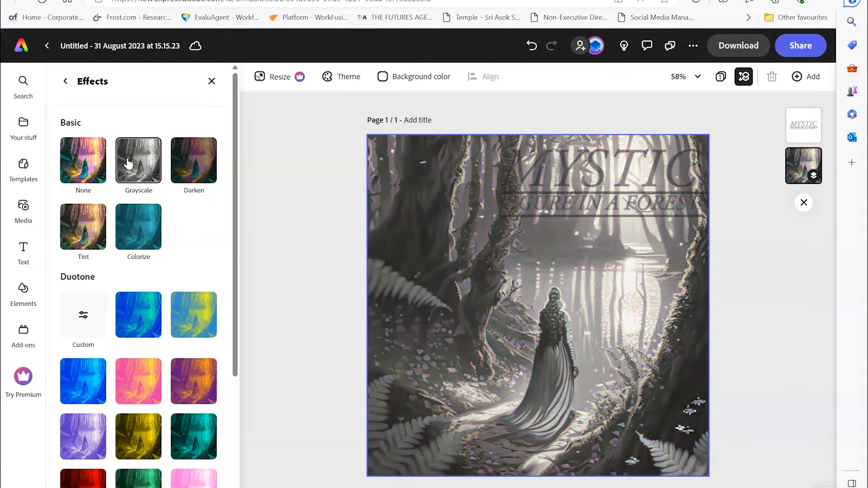
{"action": "left_click", "coordinate": [138, 226]}
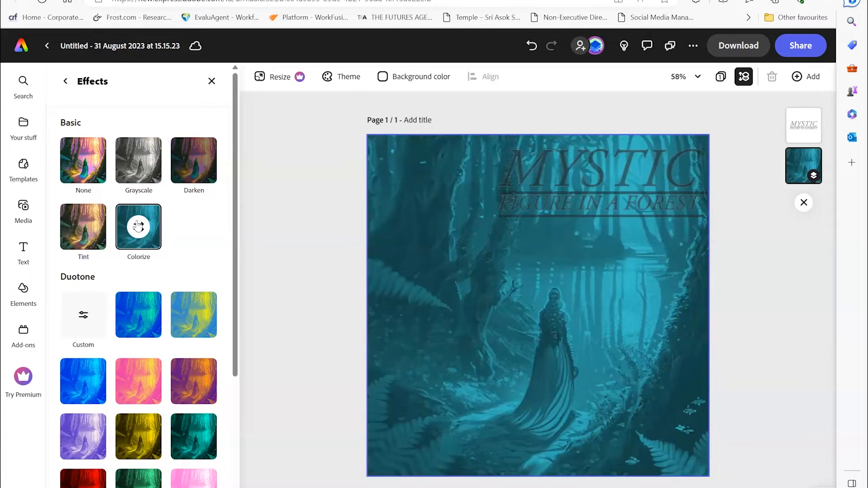
{"action": "left_click", "coordinate": [82, 226]}
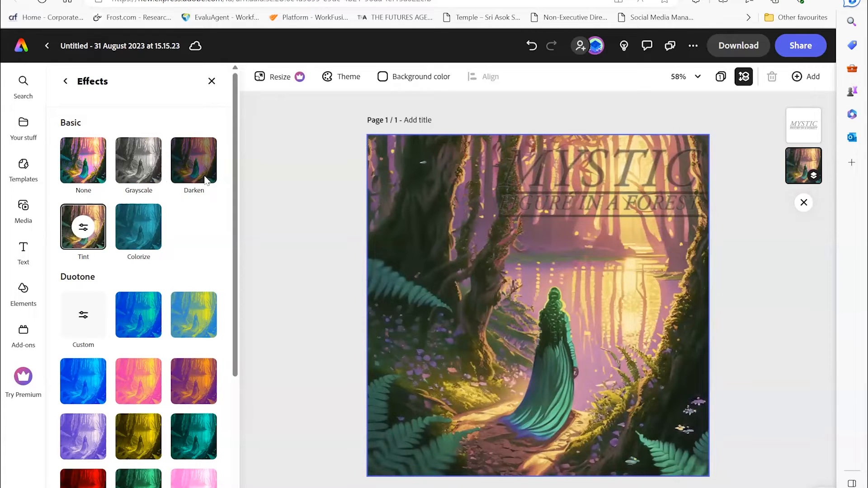
{"action": "left_click", "coordinate": [138, 174]}
{"action": "scroll", "coordinate": [161, 310], "scroll_direction": "down", "scroll_amount": 3}
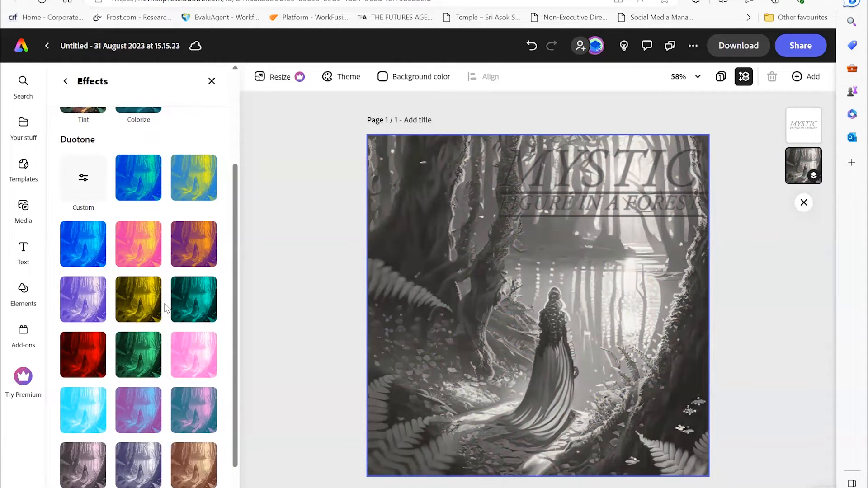
{"action": "scroll", "coordinate": [164, 309], "scroll_direction": "down", "scroll_amount": 2}
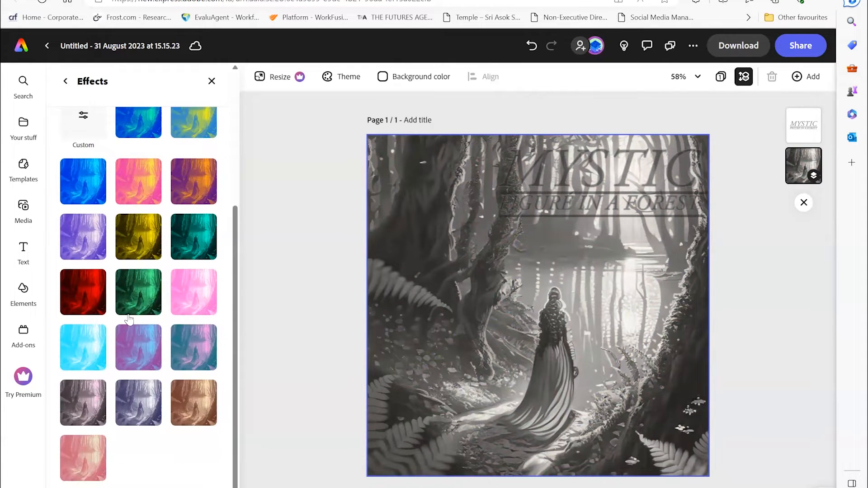
{"action": "scroll", "coordinate": [129, 320], "scroll_direction": "up", "scroll_amount": 5}
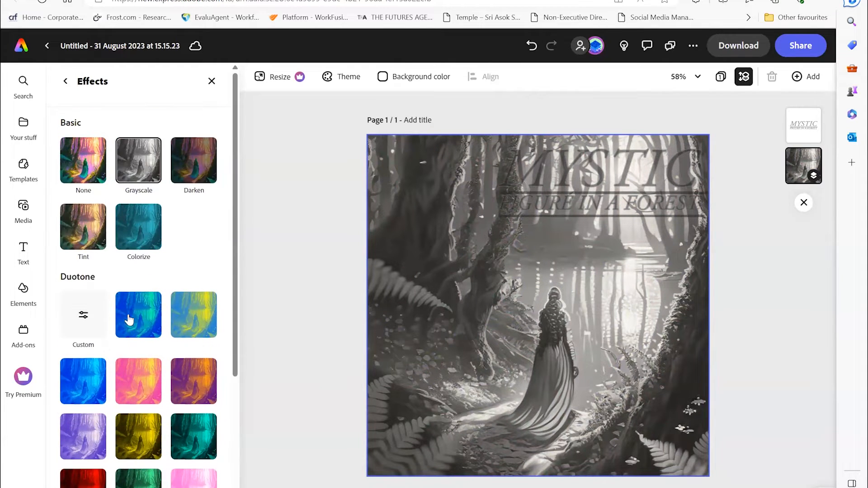
{"action": "left_click", "coordinate": [65, 81]}
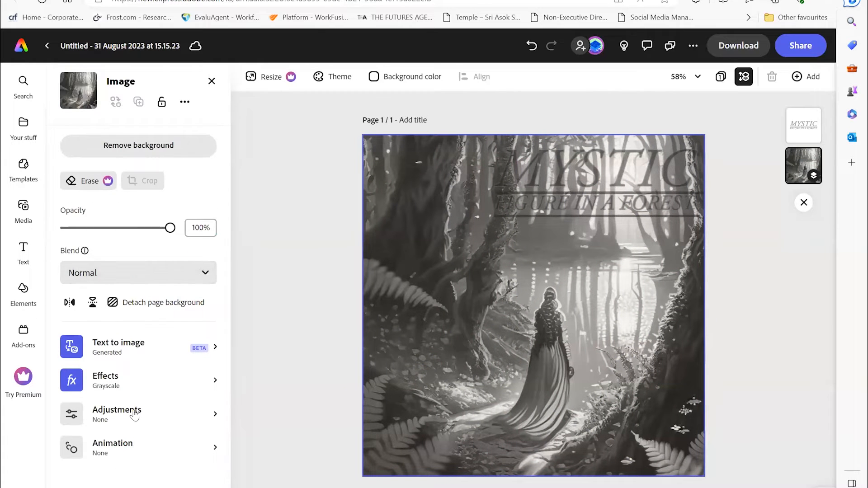
Step: Delete the prompt's last two sentences, starting from "Around it, beds of herbs", and regenerate the forest image
{"action": "left_click", "coordinate": [143, 348]}
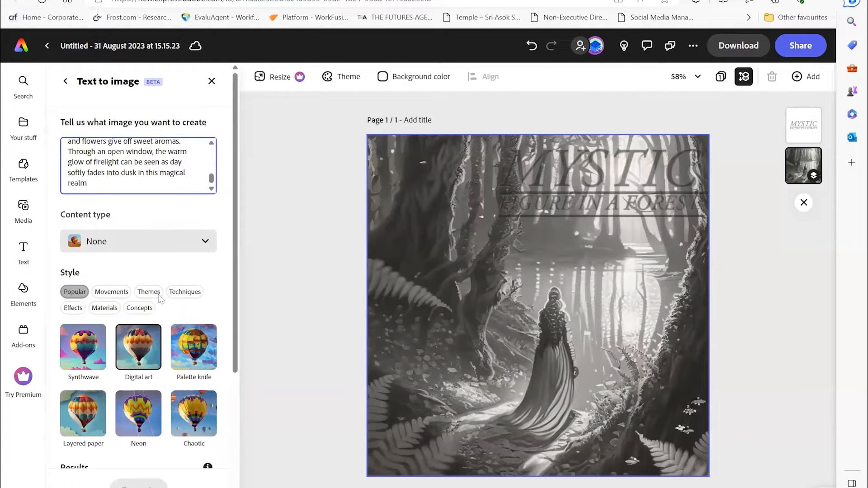
{"action": "scroll", "coordinate": [104, 176], "scroll_direction": "up", "scroll_amount": 10}
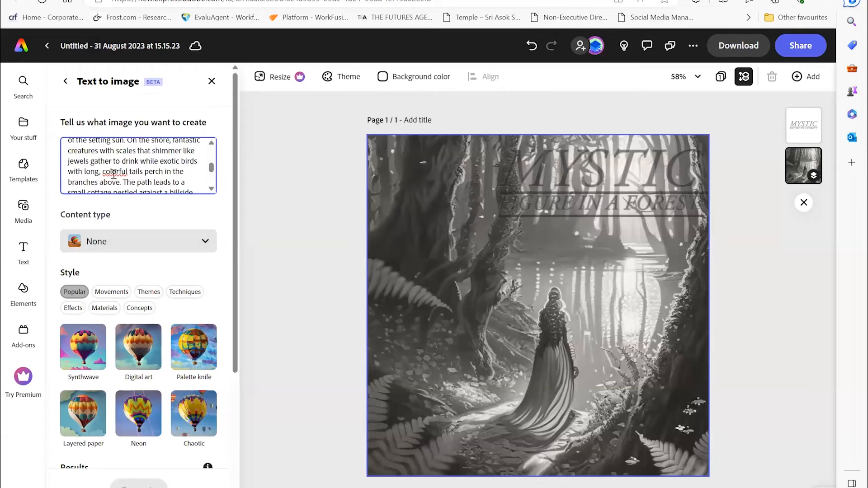
{"action": "scroll", "coordinate": [149, 163], "scroll_direction": "down", "scroll_amount": 5}
{"action": "scroll", "coordinate": [151, 162], "scroll_direction": "down", "scroll_amount": 2}
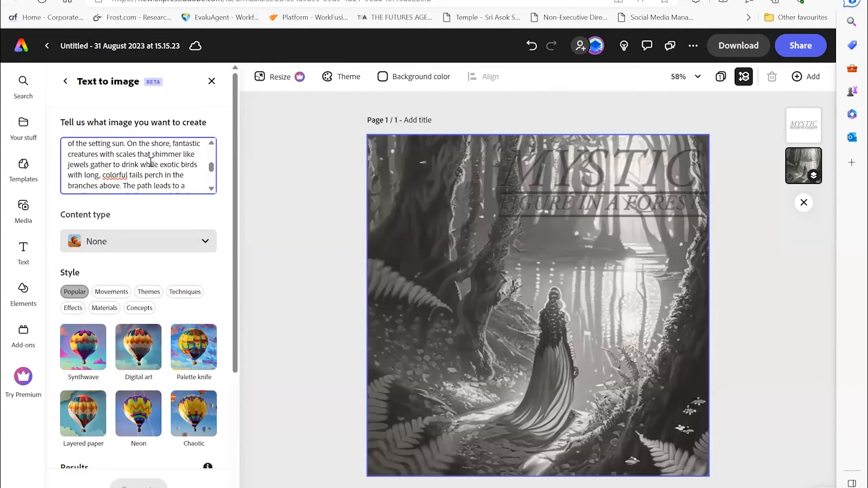
{"action": "scroll", "coordinate": [151, 162], "scroll_direction": "down", "scroll_amount": 6}
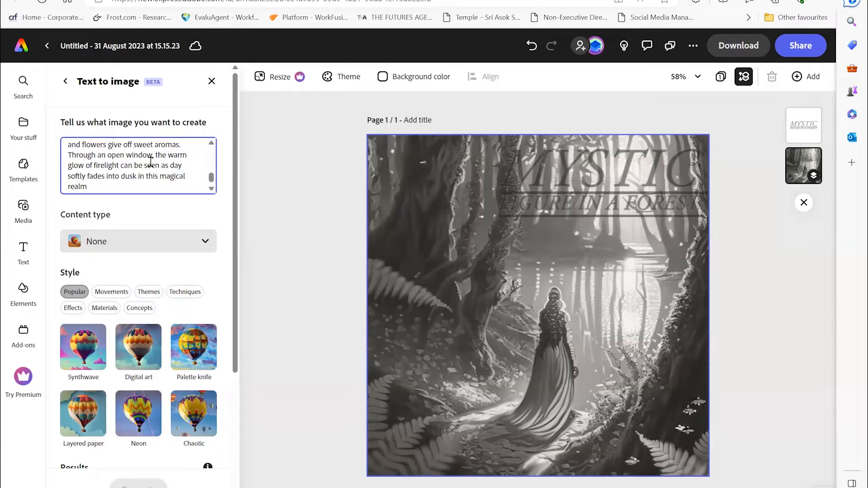
{"action": "left_click_drag", "start_coordinate": [86, 186], "coordinate": [65, 156]}
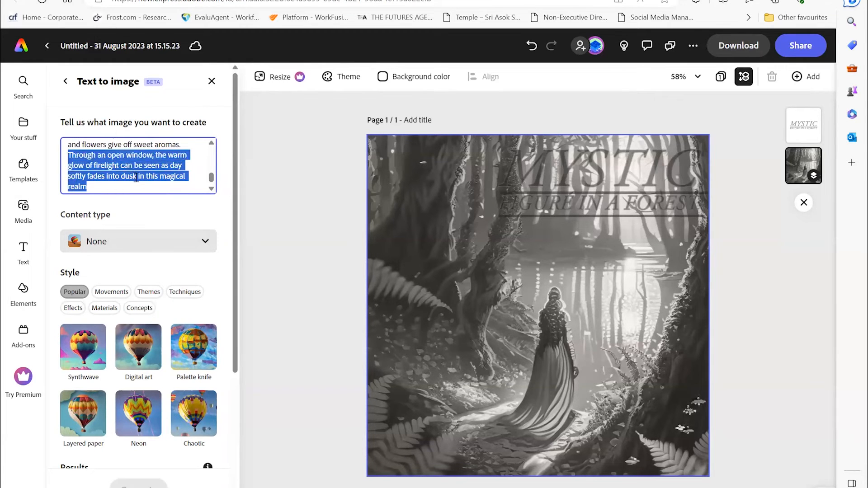
{"action": "key", "text": "BackSpace"}
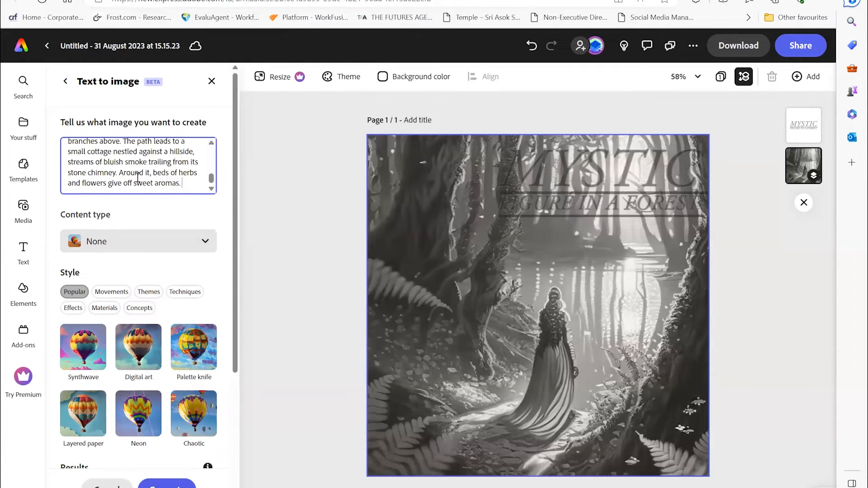
{"action": "left_click_drag", "start_coordinate": [119, 172], "coordinate": [200, 189]}
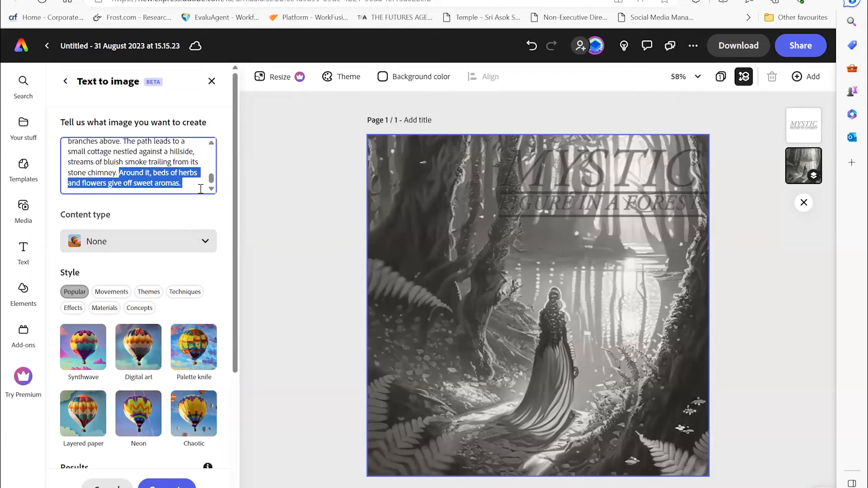
{"action": "key", "text": "BackSpace"}
{"action": "left_click", "coordinate": [166, 483]}
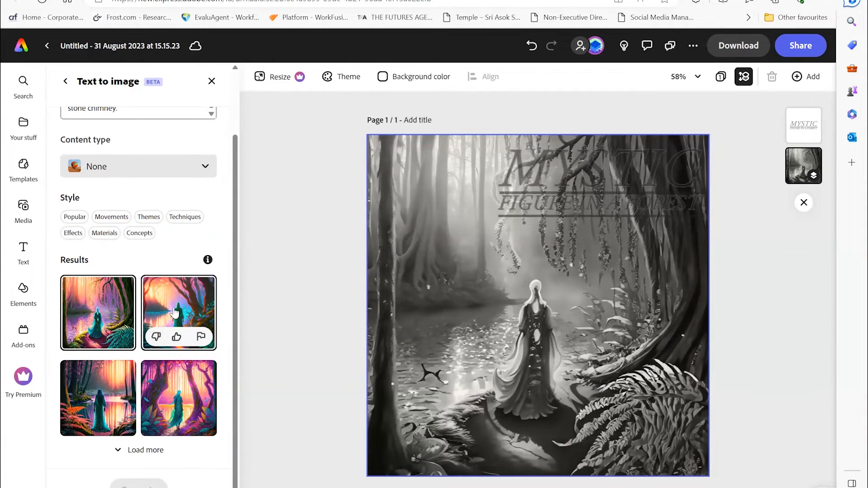
Step: Cut everything from the prompt after "the pink and orange hues of the setting sun." and regenerate the image
{"action": "scroll", "coordinate": [176, 308], "scroll_direction": "up", "scroll_amount": 2}
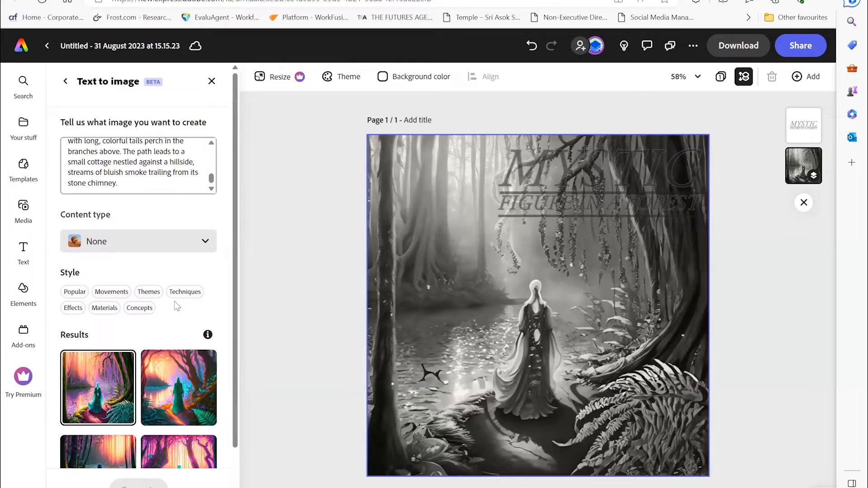
{"action": "scroll", "coordinate": [154, 182], "scroll_direction": "up", "scroll_amount": 5}
{"action": "scroll", "coordinate": [155, 182], "scroll_direction": "up", "scroll_amount": 3}
{"action": "scroll", "coordinate": [156, 182], "scroll_direction": "down", "scroll_amount": 5}
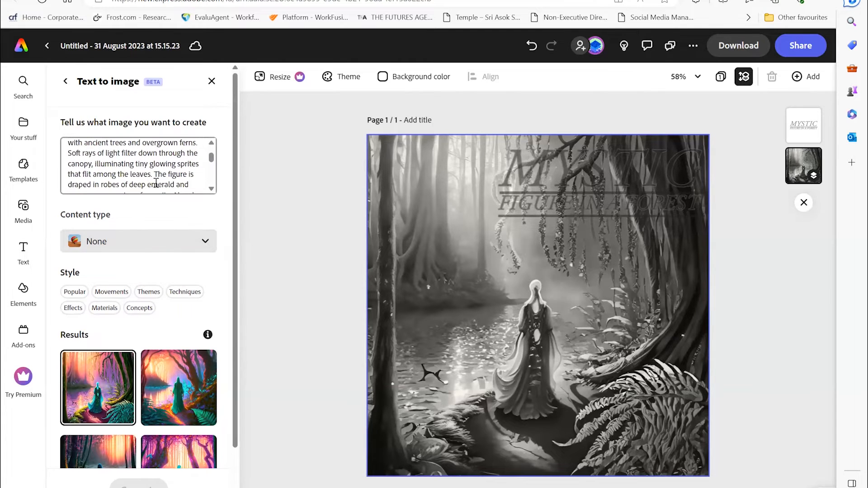
{"action": "scroll", "coordinate": [155, 182], "scroll_direction": "down", "scroll_amount": 3}
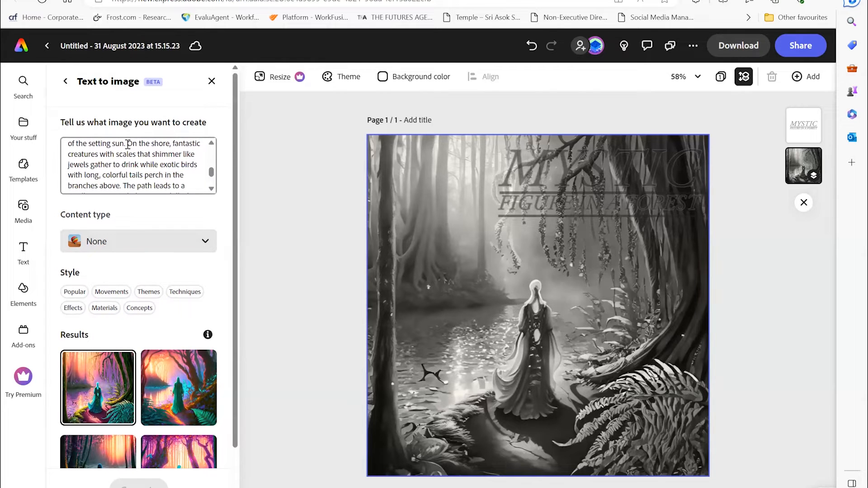
{"action": "left_click_drag", "start_coordinate": [128, 144], "coordinate": [195, 205]}
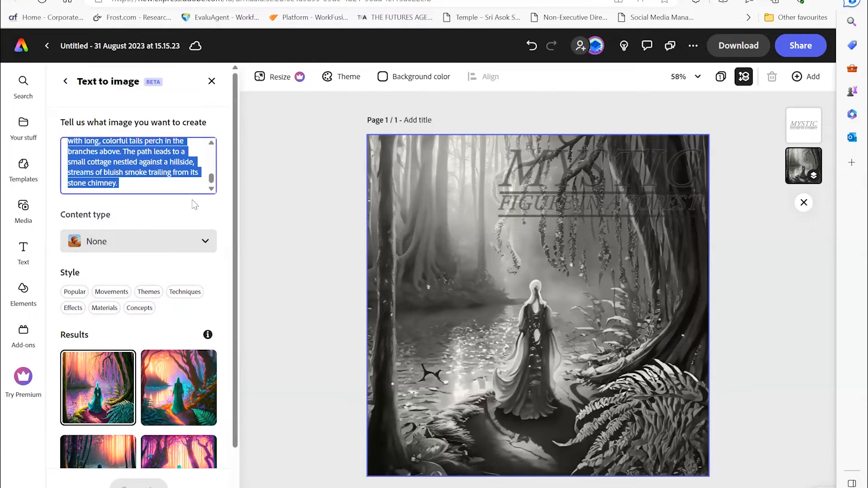
{"action": "key", "text": "BackSpace"}
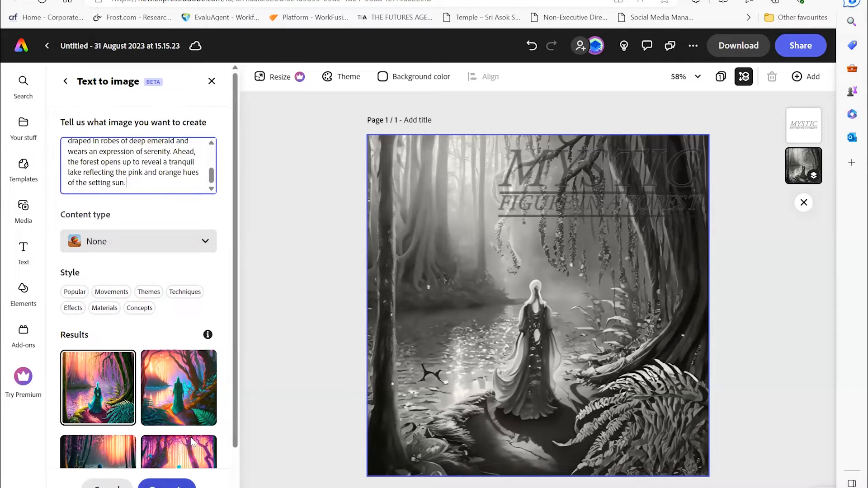
{"action": "left_click", "coordinate": [153, 483]}
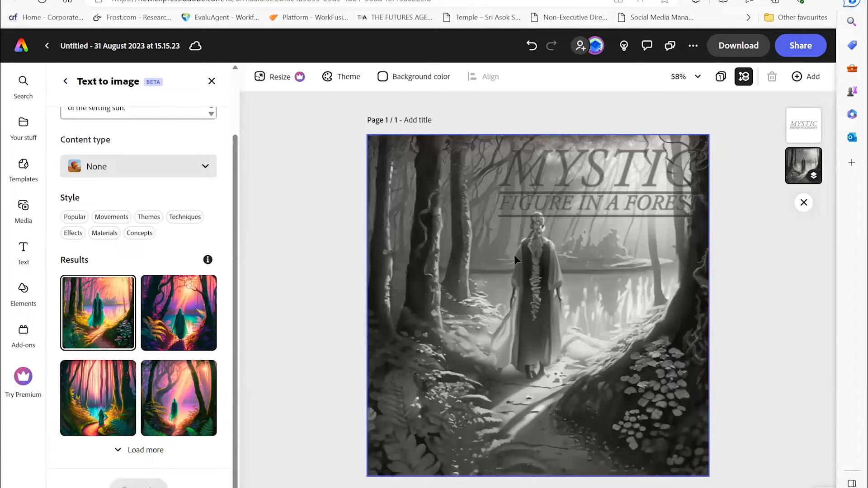
{"action": "mouse_move", "coordinate": [182, 333]}
{"action": "scroll", "coordinate": [148, 171], "scroll_direction": "up", "scroll_amount": 2}
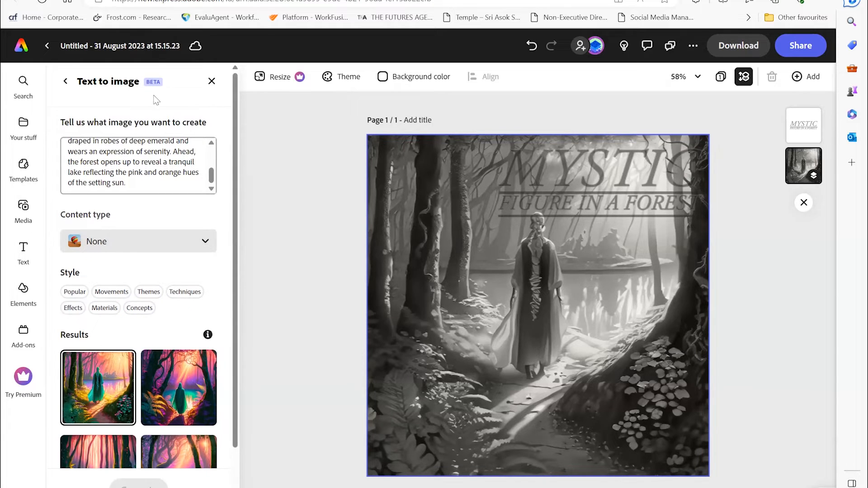
Step: Look through the color theme palettes, from Bold and Classic to Pastel, Color pop and Modern
{"action": "left_click", "coordinate": [331, 78]}
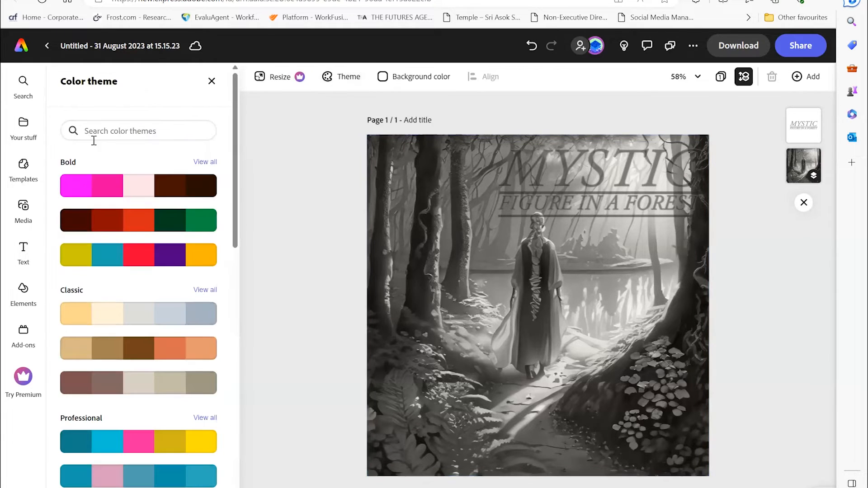
{"action": "scroll", "coordinate": [121, 348], "scroll_direction": "down", "scroll_amount": 5}
{"action": "scroll", "coordinate": [119, 340], "scroll_direction": "down", "scroll_amount": 10}
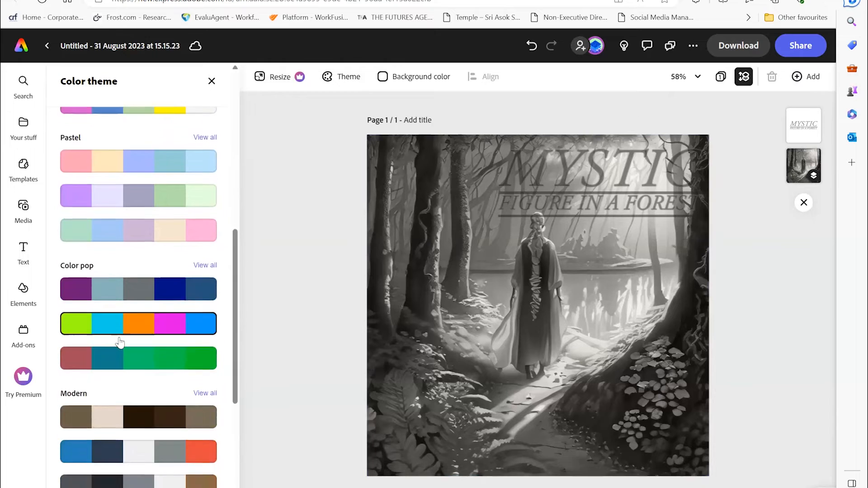
{"action": "scroll", "coordinate": [117, 343], "scroll_direction": "up", "scroll_amount": 14}
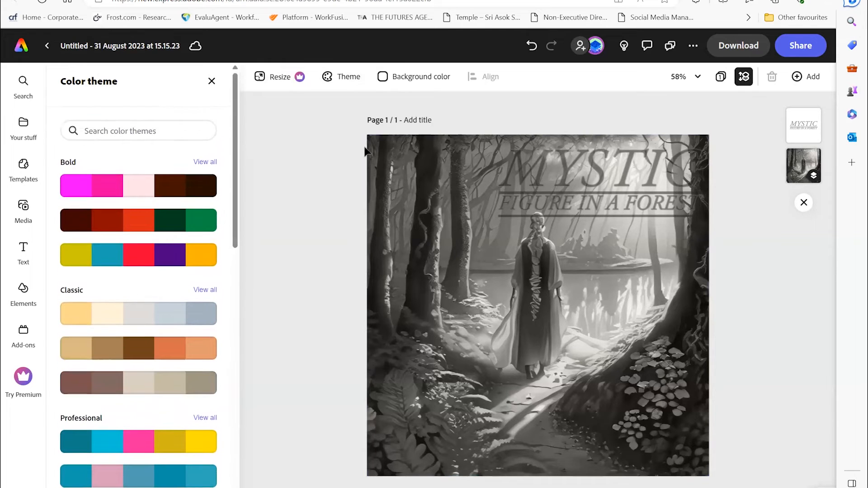
Step: Set the page background color to the custom teal #3B8C8C and close the color settings
{"action": "left_click", "coordinate": [410, 76]}
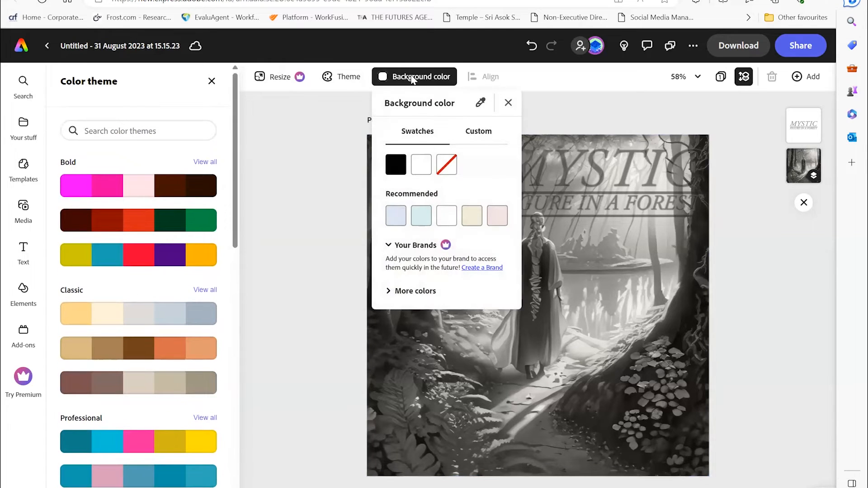
{"action": "left_click", "coordinate": [445, 169]}
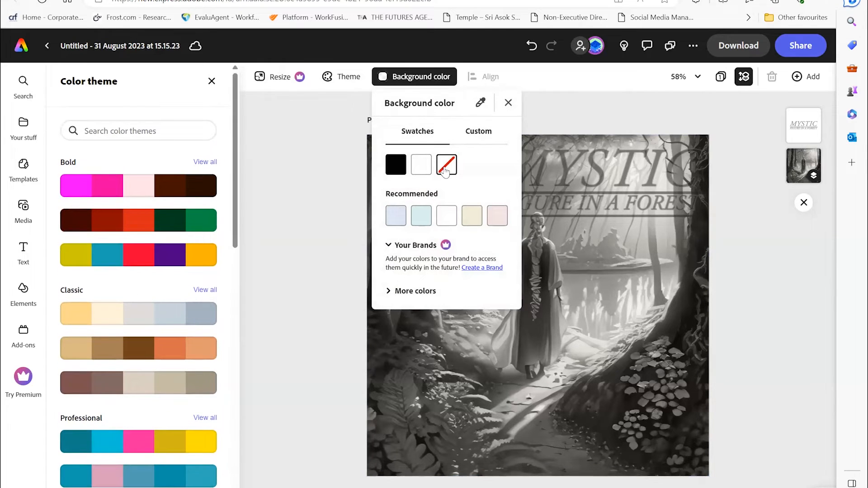
{"action": "left_click", "coordinate": [417, 218]}
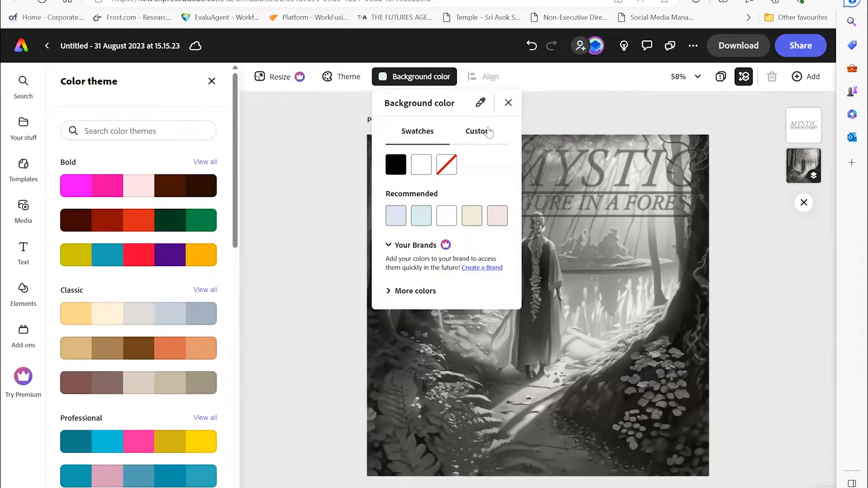
{"action": "left_click", "coordinate": [488, 134]}
{"action": "left_click_drag", "start_coordinate": [399, 184], "coordinate": [458, 217]}
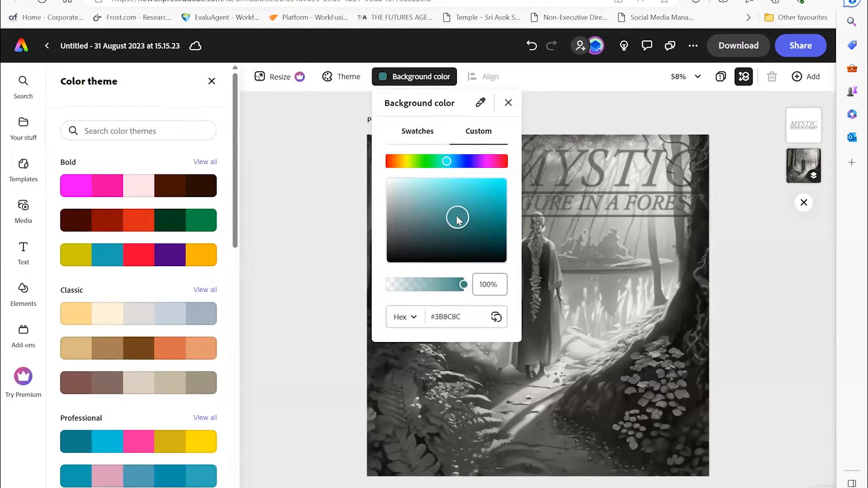
{"action": "left_click", "coordinate": [508, 103]}
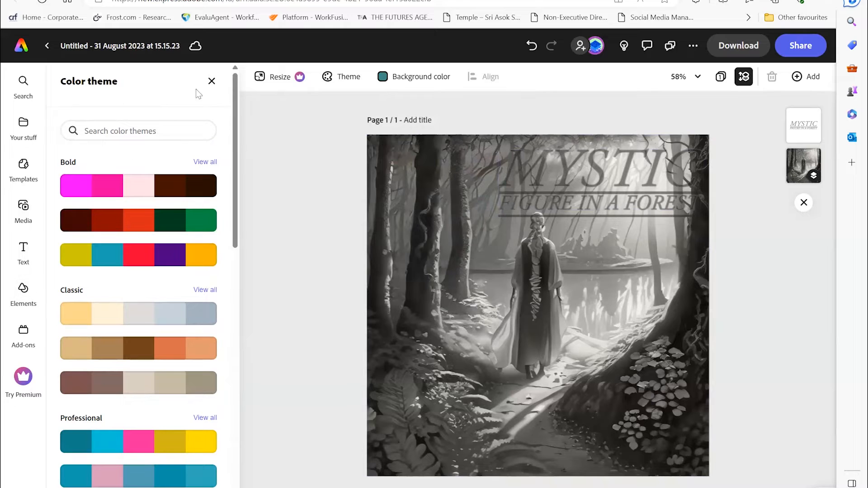
{"action": "left_click", "coordinate": [211, 81]}
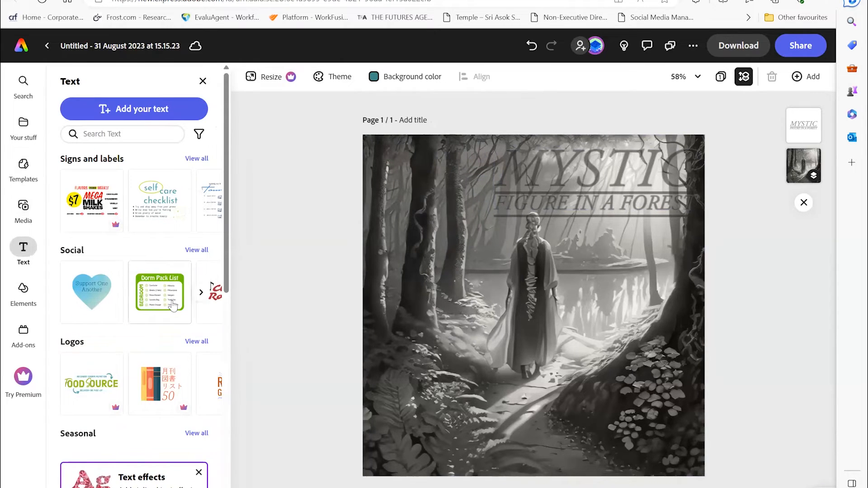
Step: Try out the "Well Done" paragraph text template on the page and delete it again
{"action": "scroll", "coordinate": [173, 305], "scroll_direction": "down", "scroll_amount": 10}
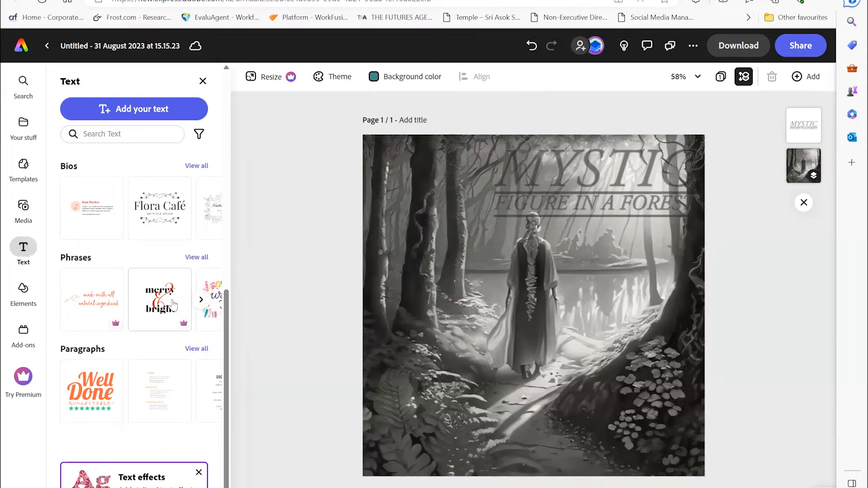
{"action": "left_click", "coordinate": [102, 389]}
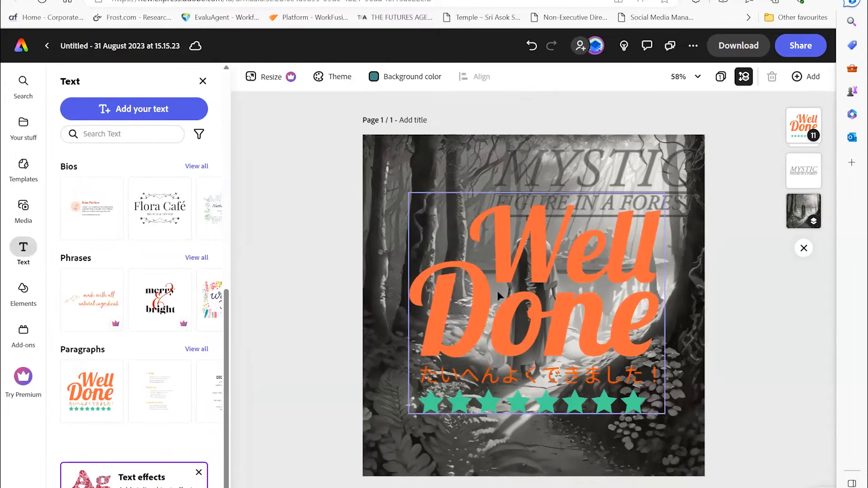
{"action": "right_click", "coordinate": [550, 272]}
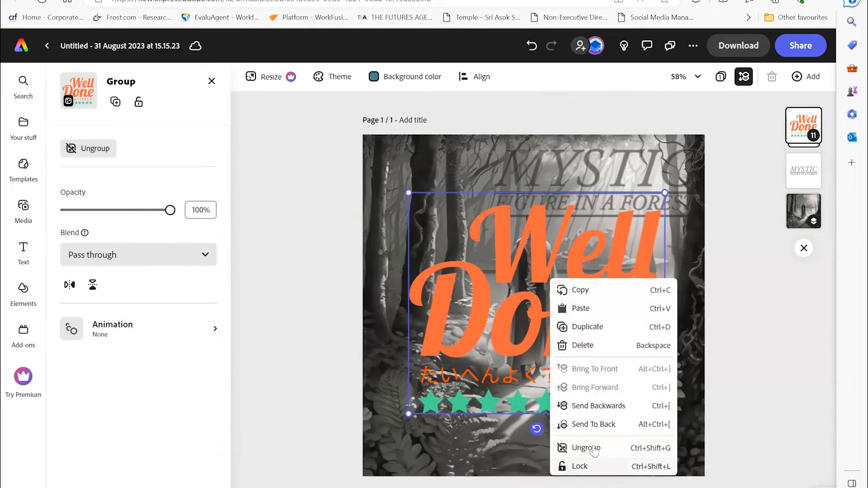
{"action": "left_click", "coordinate": [582, 348]}
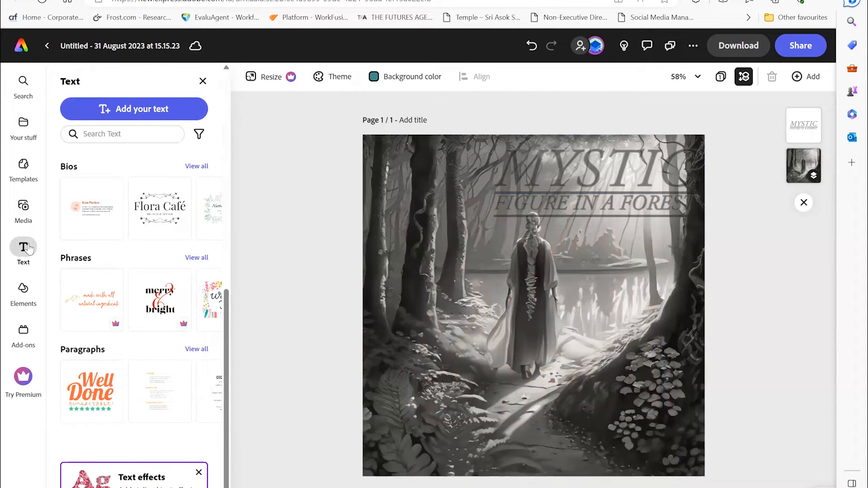
Step: Look over the design assets and backgrounds among the elements, and browse the text template categories
{"action": "left_click", "coordinate": [23, 289]}
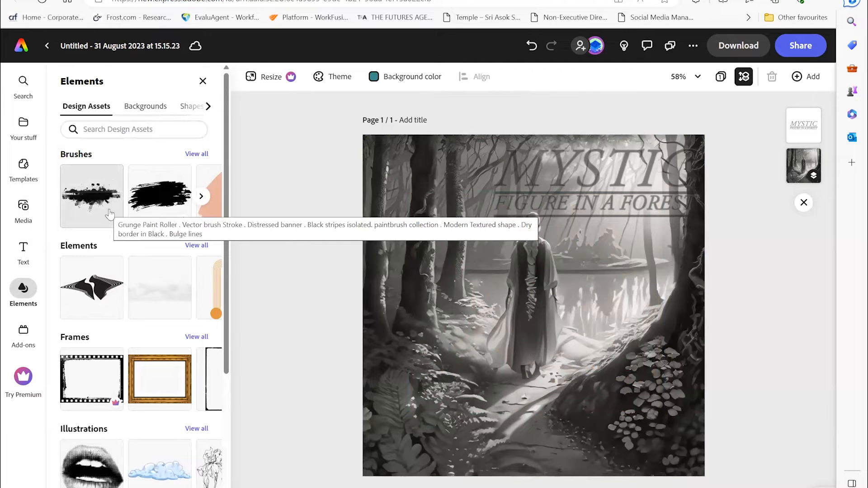
{"action": "scroll", "coordinate": [120, 209], "scroll_direction": "up", "scroll_amount": 5}
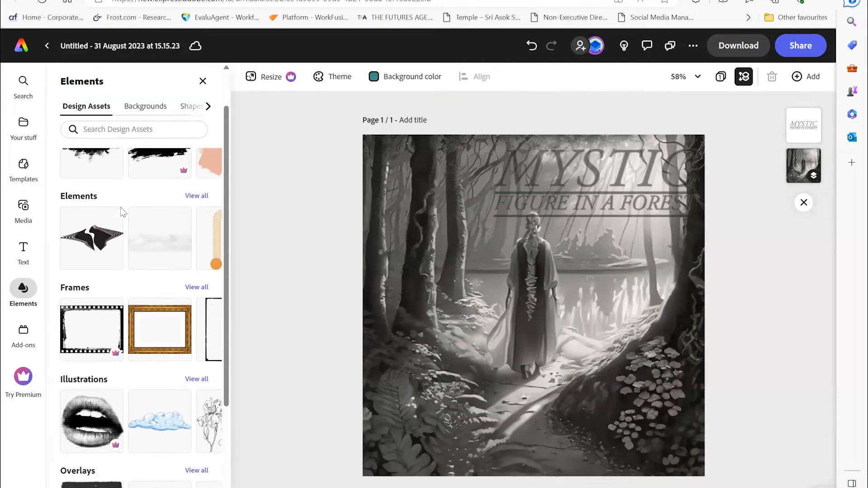
{"action": "left_click", "coordinate": [152, 113]}
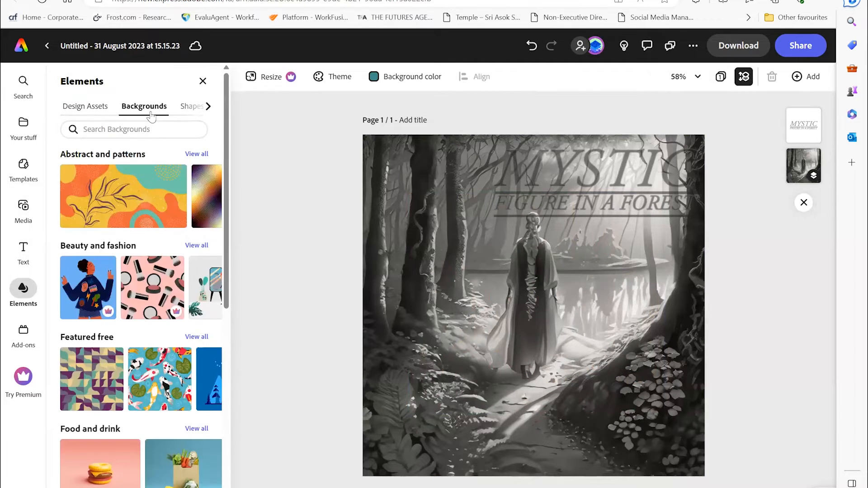
{"action": "left_click", "coordinate": [25, 257]}
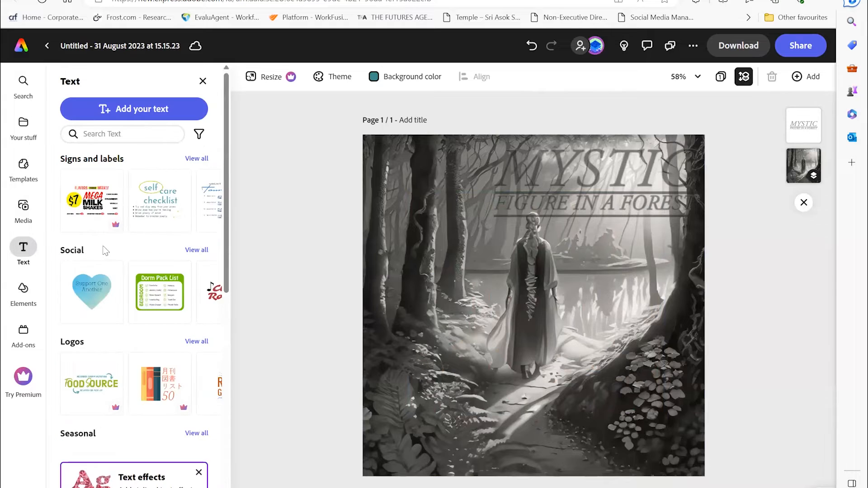
{"action": "scroll", "coordinate": [163, 240], "scroll_direction": "down", "scroll_amount": 5}
{"action": "scroll", "coordinate": [164, 240], "scroll_direction": "down", "scroll_amount": 5}
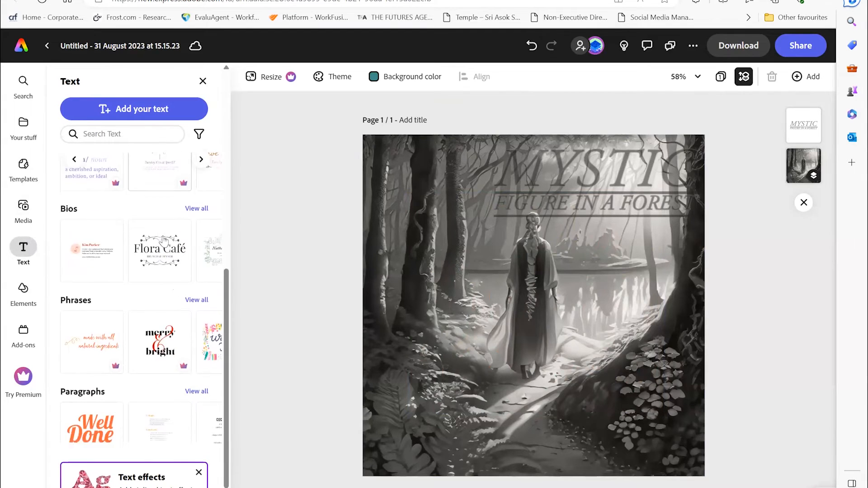
{"action": "scroll", "coordinate": [162, 237], "scroll_direction": "up", "scroll_amount": 6}
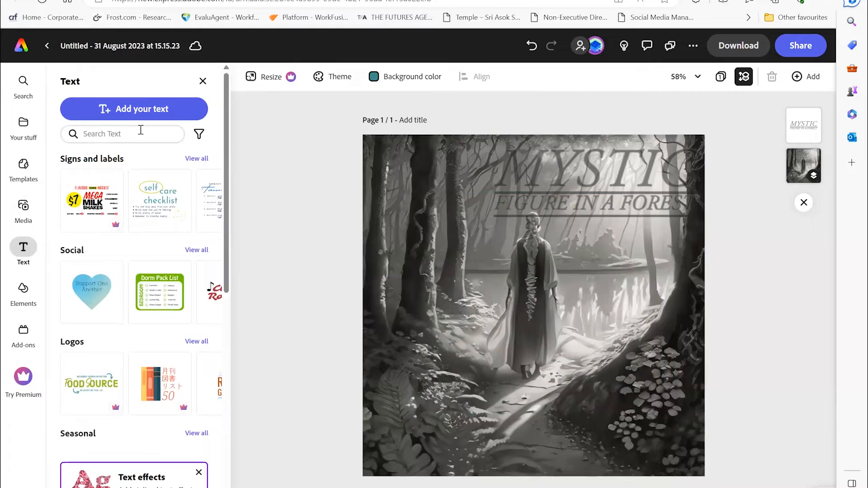
Step: Try the Balloon sample text effect on the MYSTIC title text, and settle on the Gold drip effect
{"action": "left_click", "coordinate": [553, 189]}
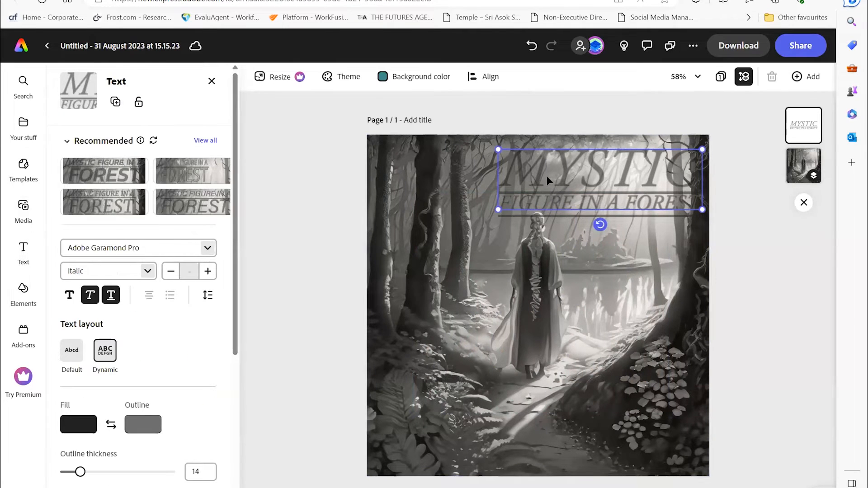
{"action": "scroll", "coordinate": [183, 347], "scroll_direction": "down", "scroll_amount": 5}
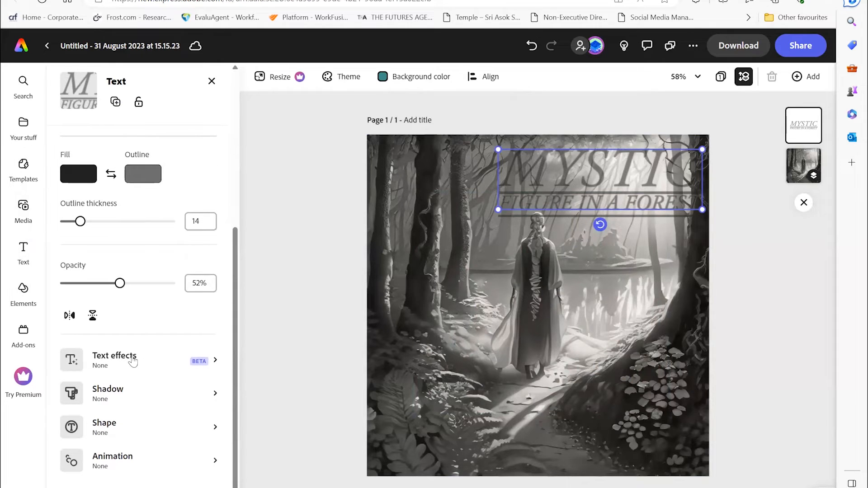
{"action": "left_click", "coordinate": [133, 362]}
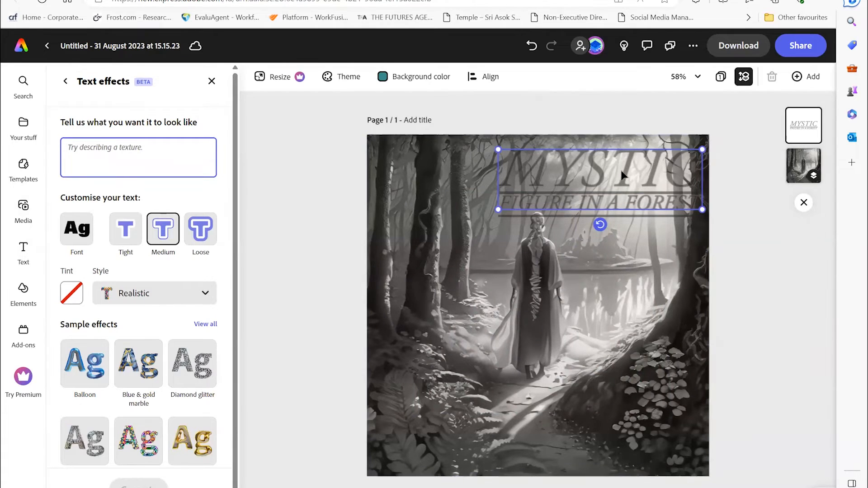
{"action": "scroll", "coordinate": [195, 346], "scroll_direction": "down", "scroll_amount": 1}
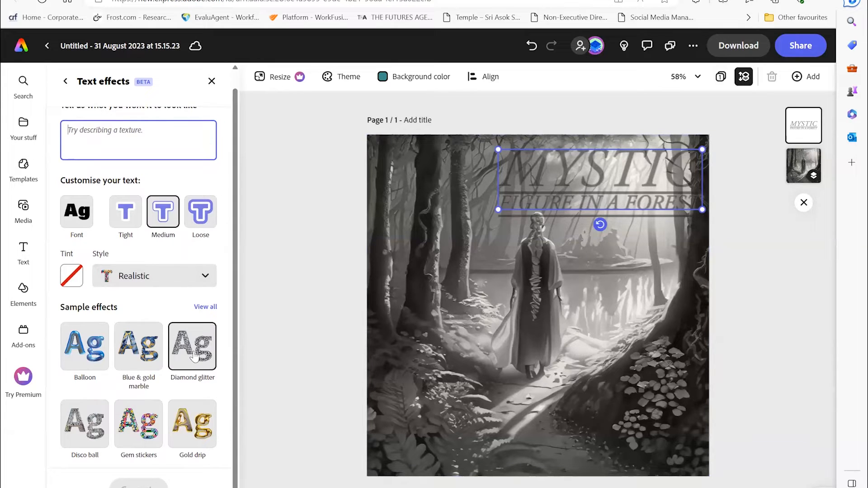
{"action": "left_click", "coordinate": [85, 346]}
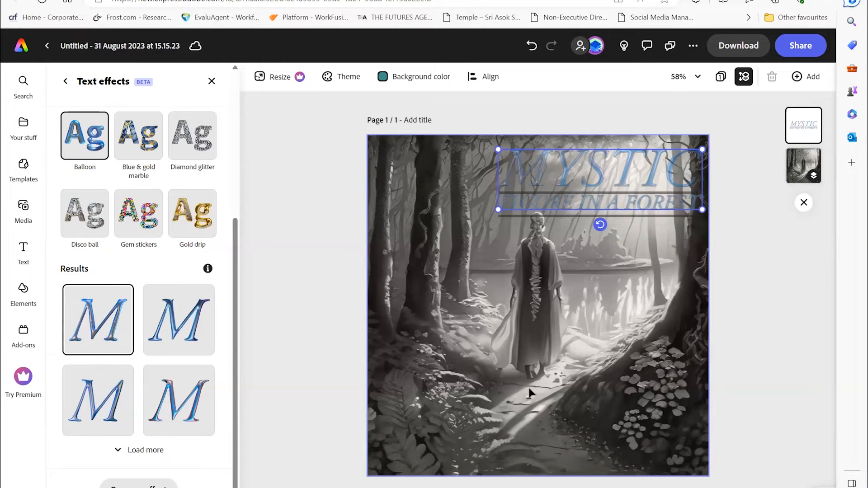
{"action": "left_click", "coordinate": [218, 227]}
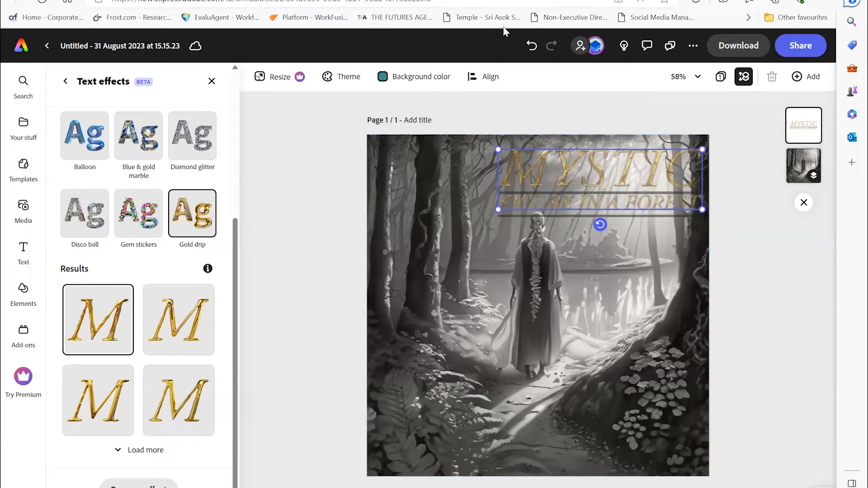
{"action": "left_click", "coordinate": [65, 81]}
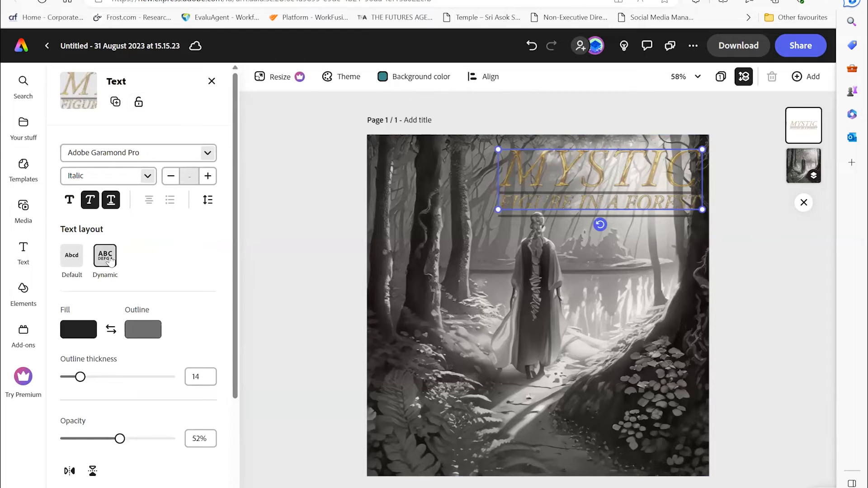
Step: Try the Glow, Halo and Strong shadow styles on the title text and settle on Hazy
{"action": "scroll", "coordinate": [190, 273], "scroll_direction": "down", "scroll_amount": 3}
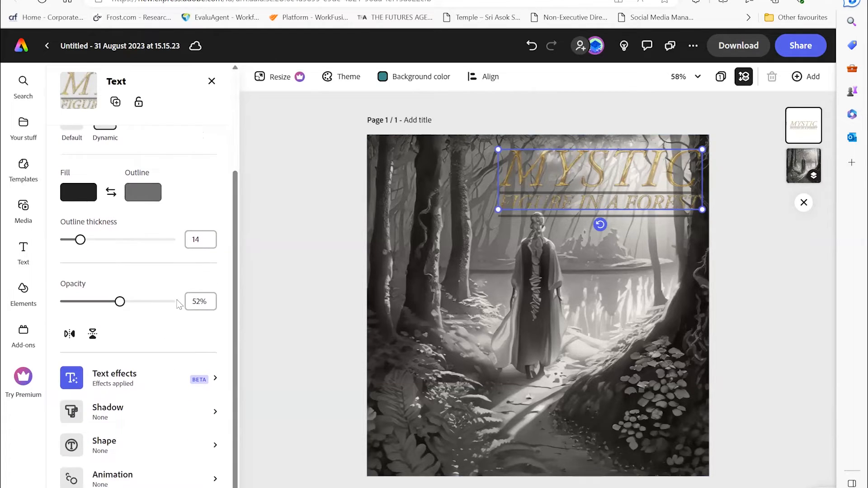
{"action": "scroll", "coordinate": [179, 304], "scroll_direction": "down", "scroll_amount": 1}
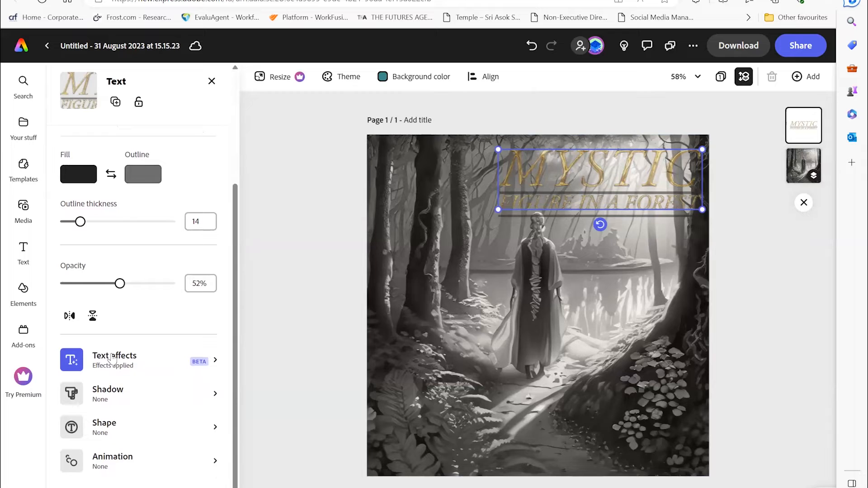
{"action": "left_click", "coordinate": [110, 391]}
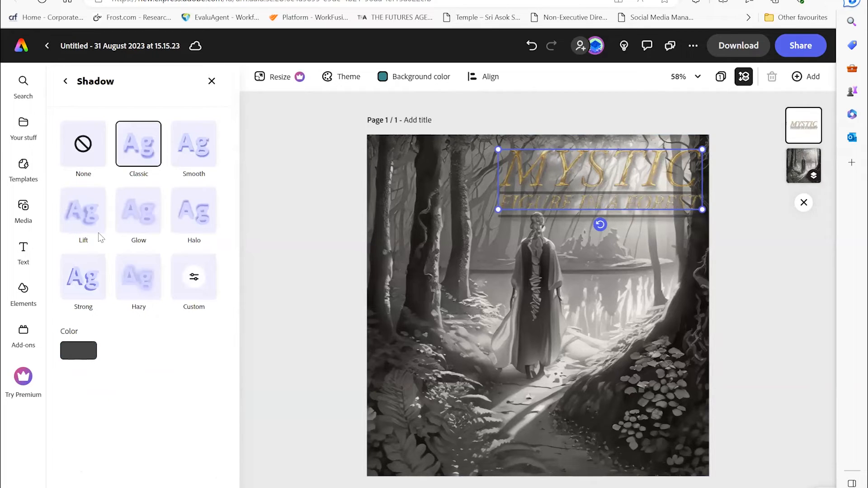
{"action": "left_click", "coordinate": [133, 220]}
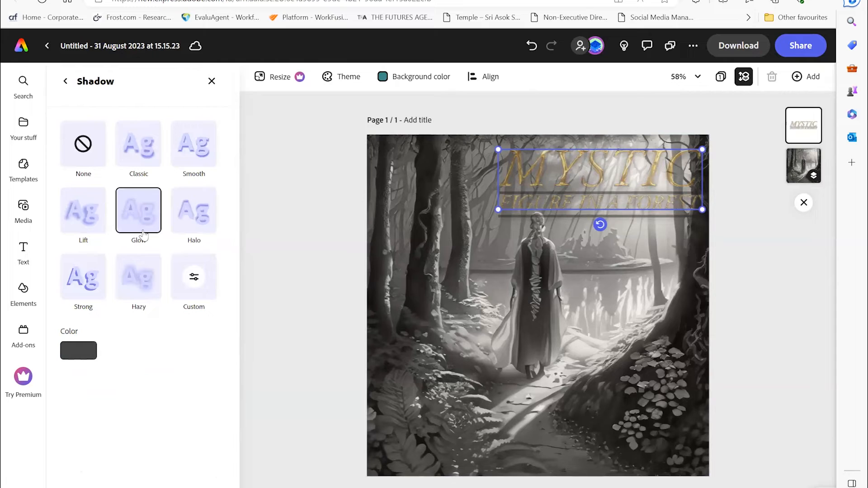
{"action": "left_click", "coordinate": [185, 222]}
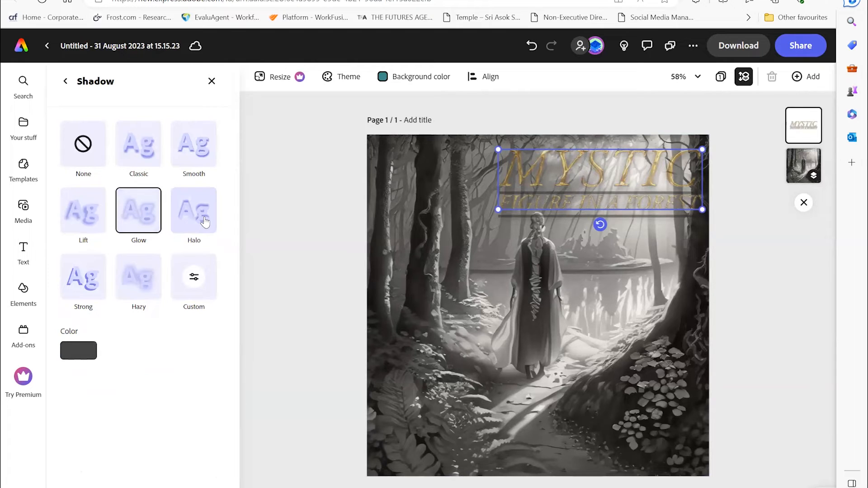
{"action": "left_click", "coordinate": [96, 281]}
{"action": "left_click", "coordinate": [130, 278]}
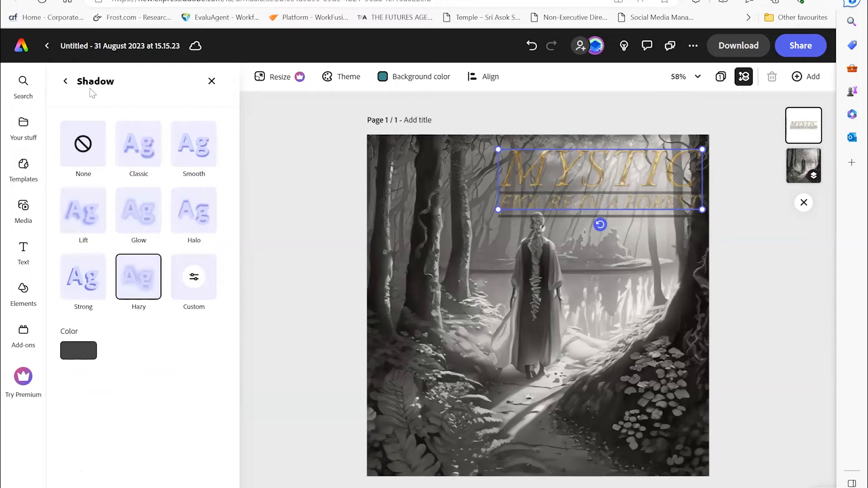
{"action": "left_click", "coordinate": [65, 81]}
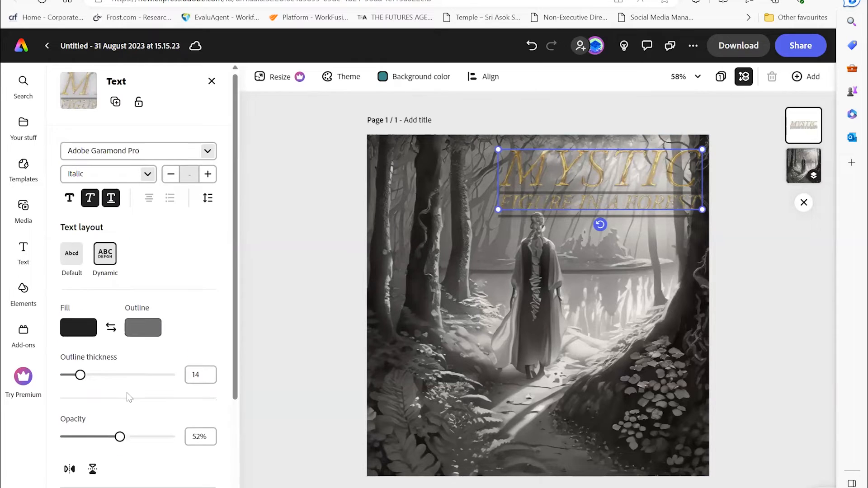
Step: Try the leaf wreath and the thick ring as decorative shapes around the title, and move the title to the middle of the page
{"action": "scroll", "coordinate": [127, 393], "scroll_direction": "down", "scroll_amount": 3}
{"action": "left_click", "coordinate": [117, 427]}
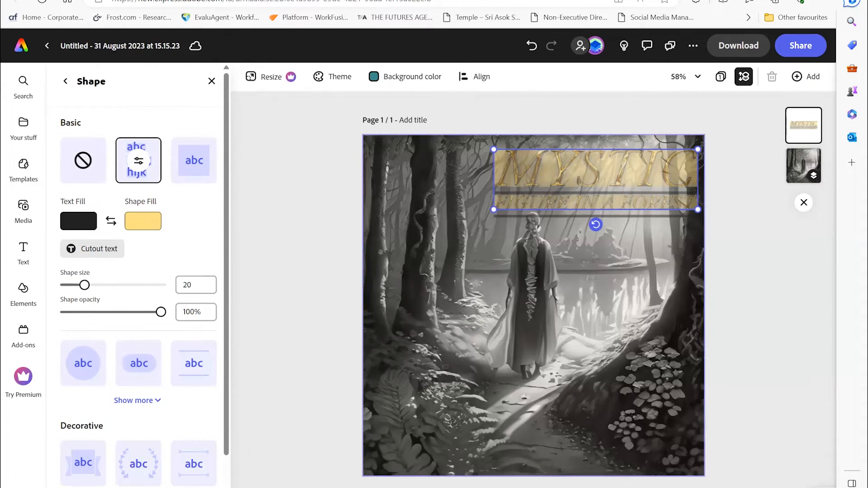
{"action": "scroll", "coordinate": [86, 387], "scroll_direction": "down", "scroll_amount": 1}
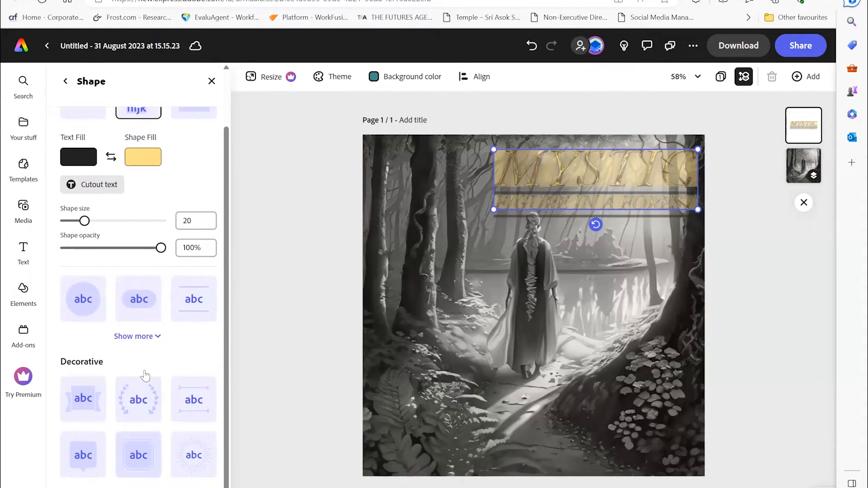
{"action": "left_click", "coordinate": [146, 407]}
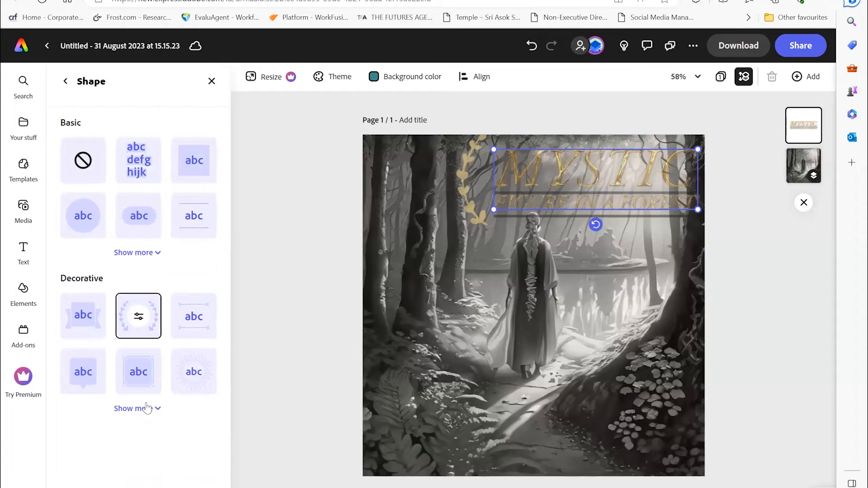
{"action": "scroll", "coordinate": [140, 391], "scroll_direction": "down", "scroll_amount": 4}
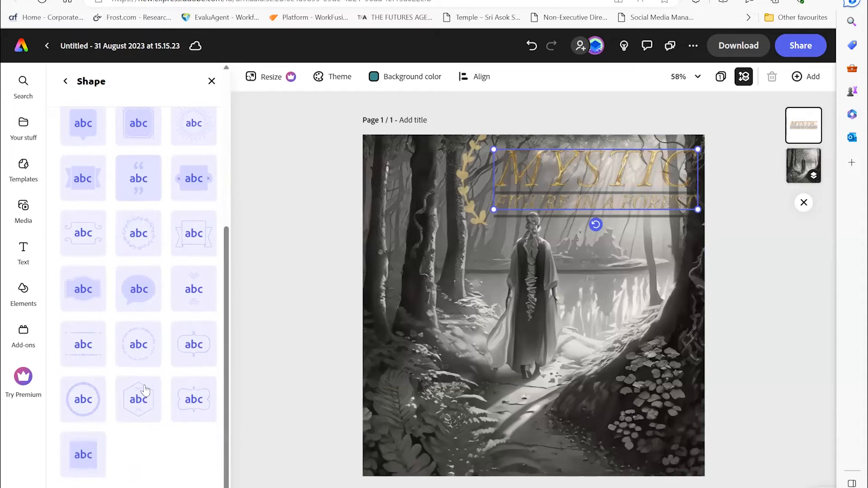
{"action": "left_click", "coordinate": [94, 399]}
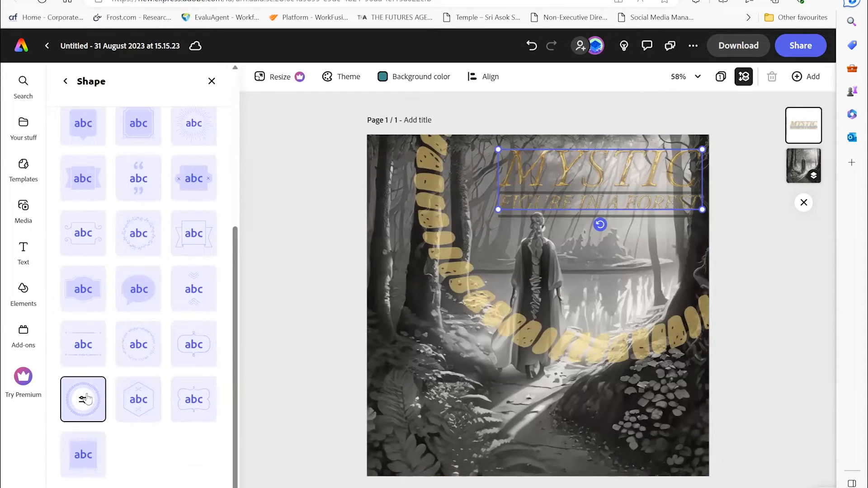
{"action": "left_click_drag", "start_coordinate": [591, 171], "coordinate": [540, 279]}
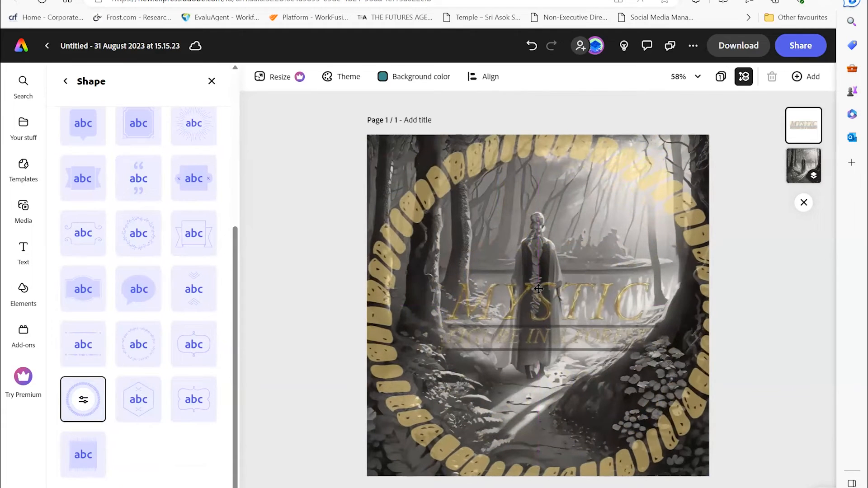
Step: Try the speech bubble shape on the title, replace it with the chevron ornament above and below the text, and check its shape options
{"action": "left_click", "coordinate": [136, 283]}
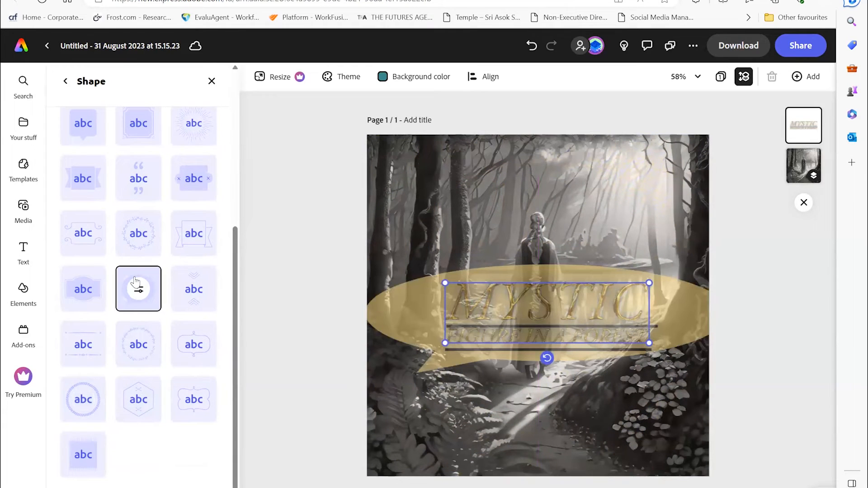
{"action": "left_click", "coordinate": [195, 290]}
{"action": "scroll", "coordinate": [158, 252], "scroll_direction": "up", "scroll_amount": 5}
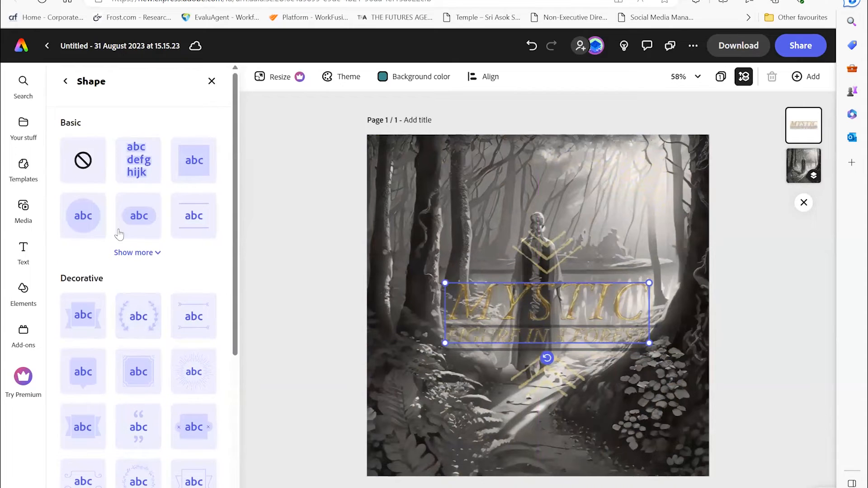
{"action": "left_click", "coordinate": [66, 82]}
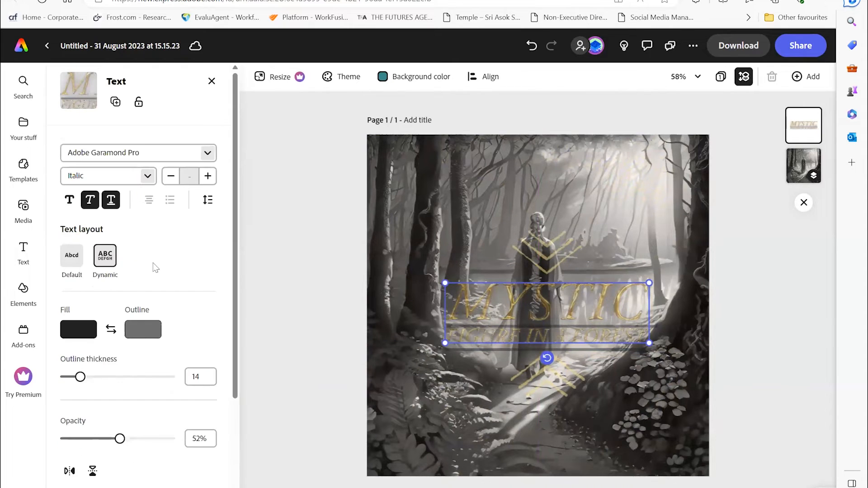
{"action": "scroll", "coordinate": [176, 307], "scroll_direction": "down", "scroll_amount": 3}
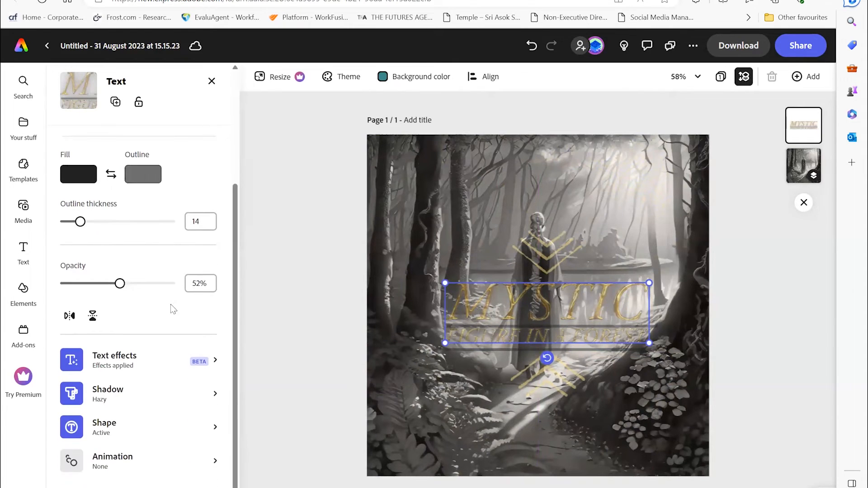
{"action": "left_click", "coordinate": [138, 434]}
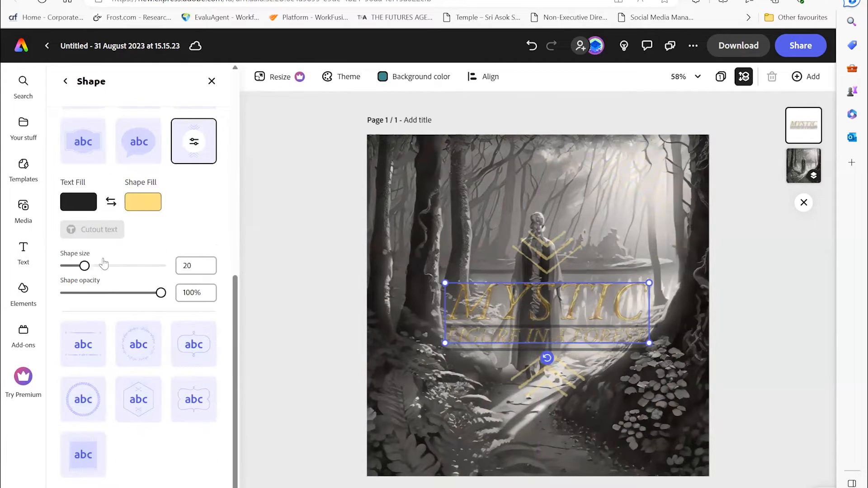
{"action": "left_click", "coordinate": [65, 81]}
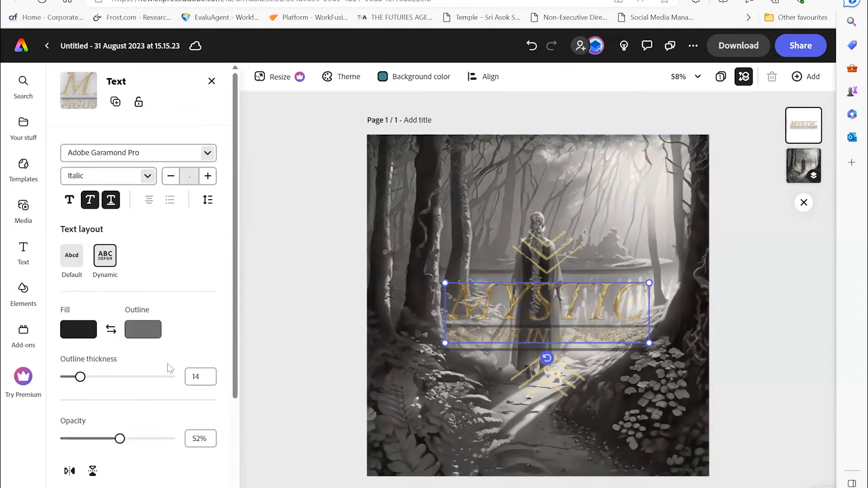
Step: Apply the Blinking looping animation to the title text
{"action": "scroll", "coordinate": [150, 420], "scroll_direction": "down", "scroll_amount": 3}
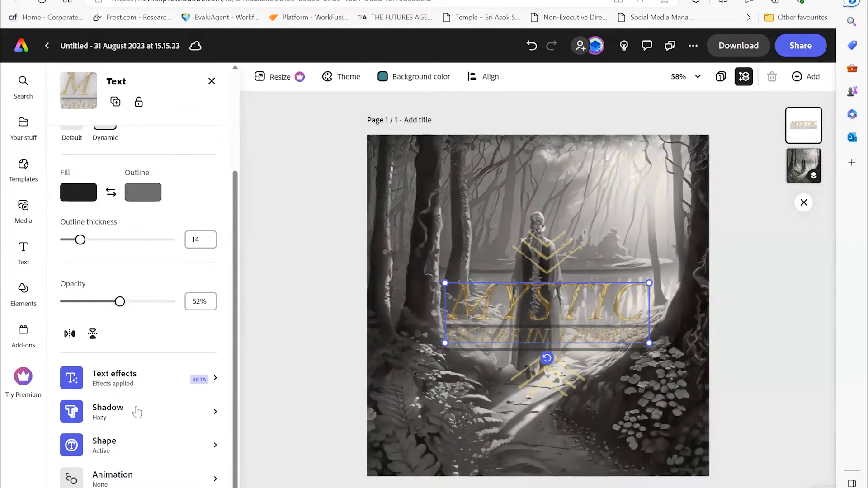
{"action": "scroll", "coordinate": [140, 425], "scroll_direction": "down", "scroll_amount": 1}
{"action": "left_click", "coordinate": [137, 448]}
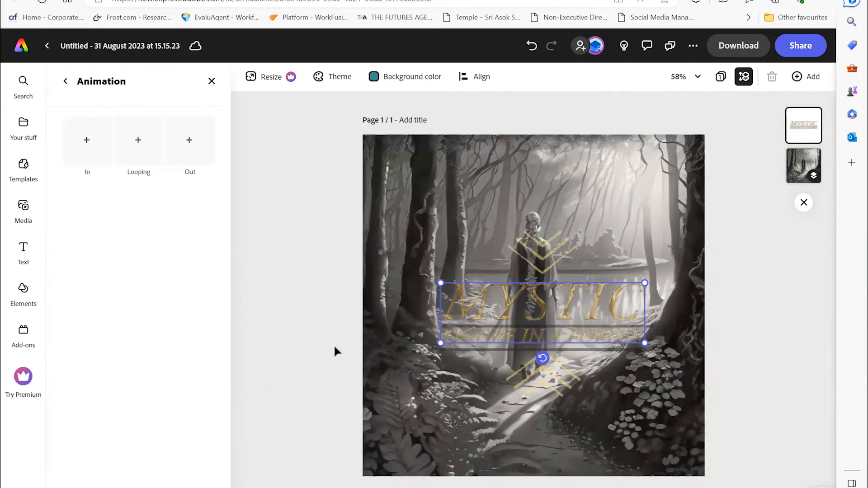
{"action": "left_click", "coordinate": [141, 149]}
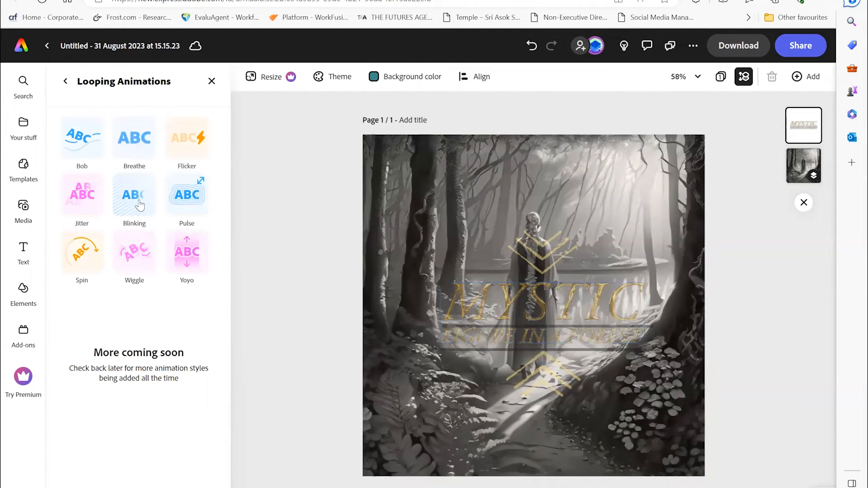
{"action": "left_click", "coordinate": [140, 205]}
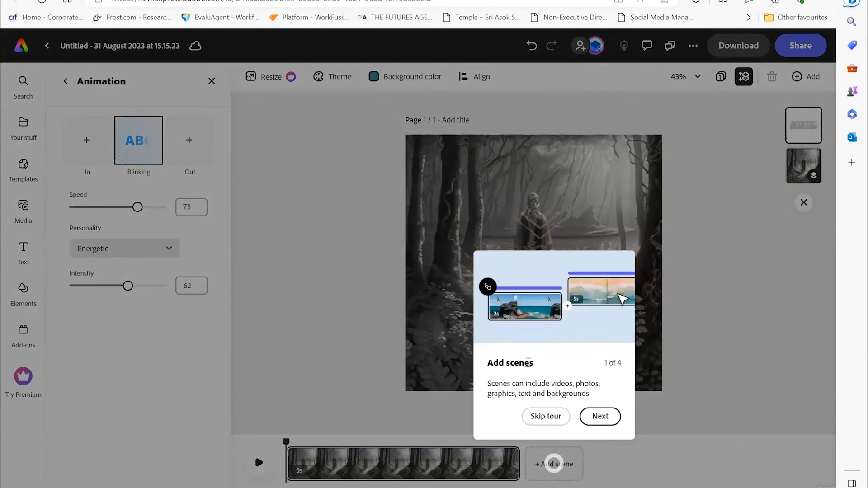
Step: Go through the four-part tour on scenes, trimming, audio and sharing to its end, and select the forest background image
{"action": "left_click", "coordinate": [600, 419]}
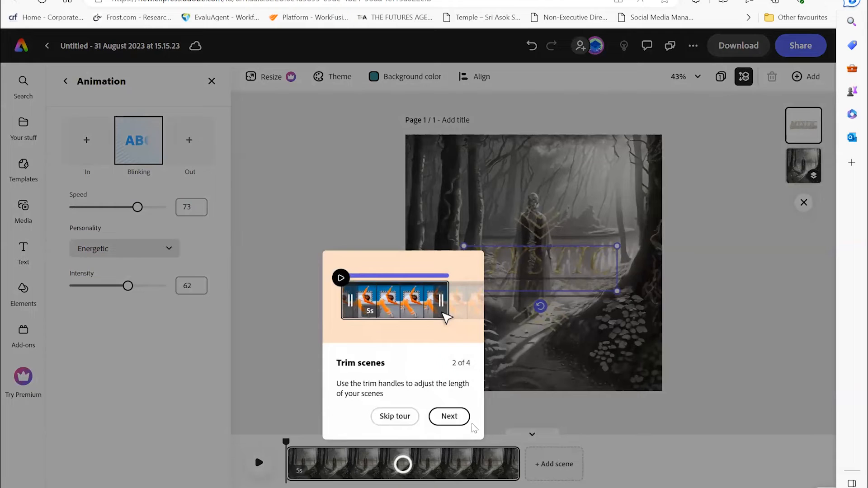
{"action": "left_click", "coordinate": [458, 418]}
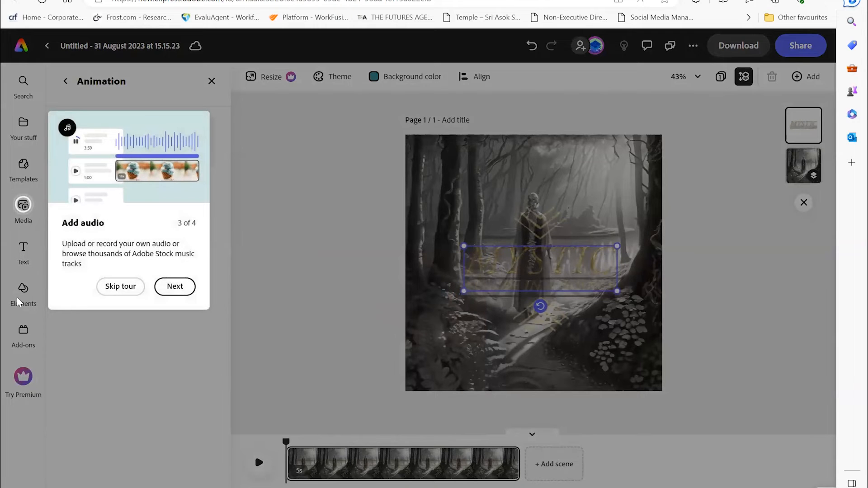
{"action": "left_click", "coordinate": [177, 288]}
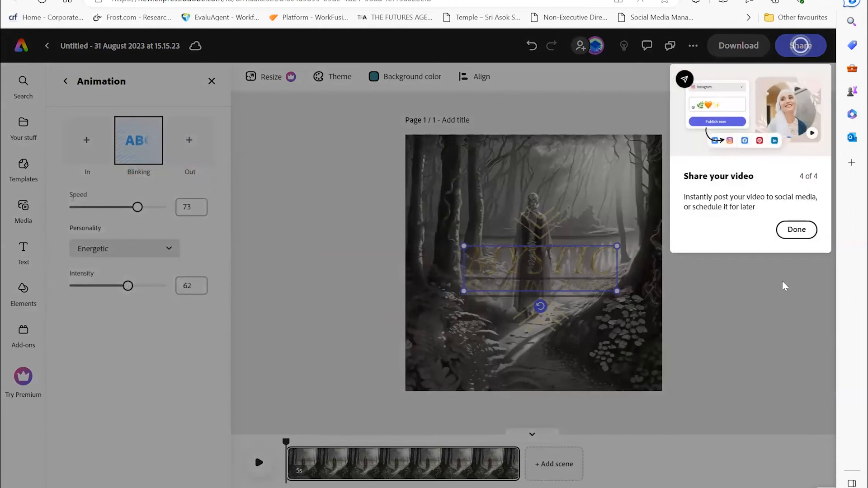
{"action": "left_click", "coordinate": [792, 232]}
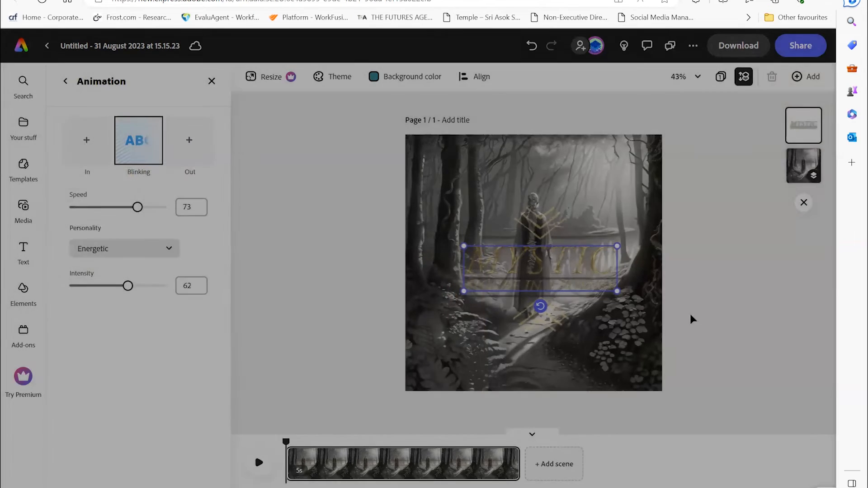
{"action": "left_click", "coordinate": [690, 316]}
{"action": "left_click", "coordinate": [617, 281]}
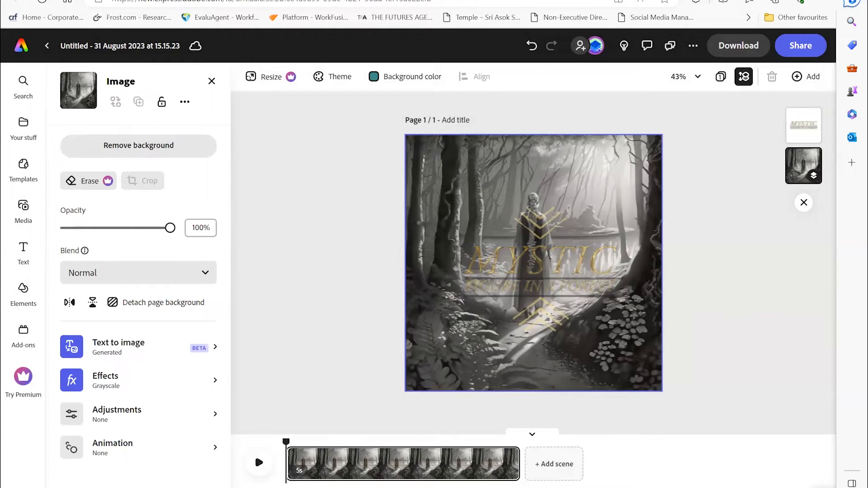
Step: Play the five-second scene, and review the resize presets from the recommended sizes through social media and video formats
{"action": "key", "text": "space"}
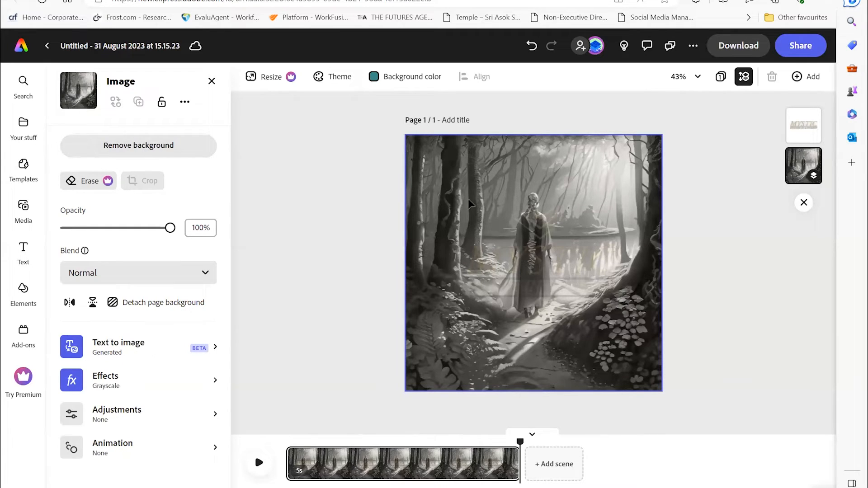
{"action": "left_click", "coordinate": [266, 76]}
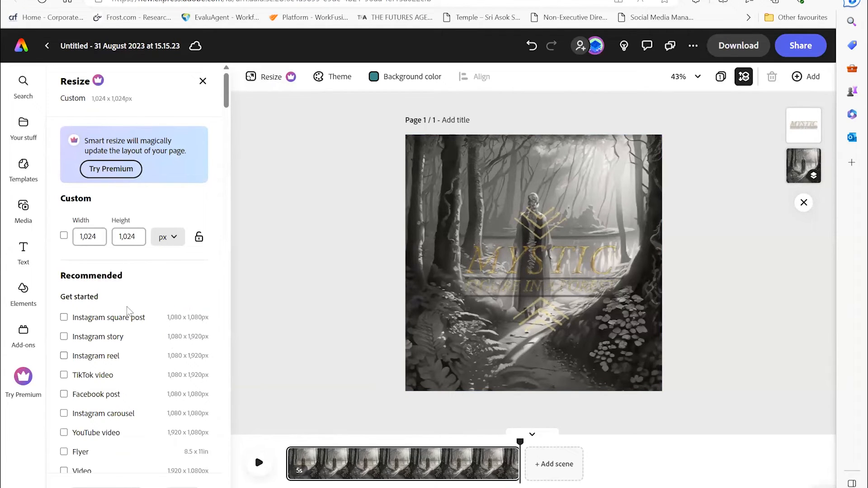
{"action": "scroll", "coordinate": [136, 291], "scroll_direction": "down", "scroll_amount": 2}
{"action": "scroll", "coordinate": [137, 292], "scroll_direction": "up", "scroll_amount": 2}
{"action": "scroll", "coordinate": [131, 372], "scroll_direction": "down", "scroll_amount": 2}
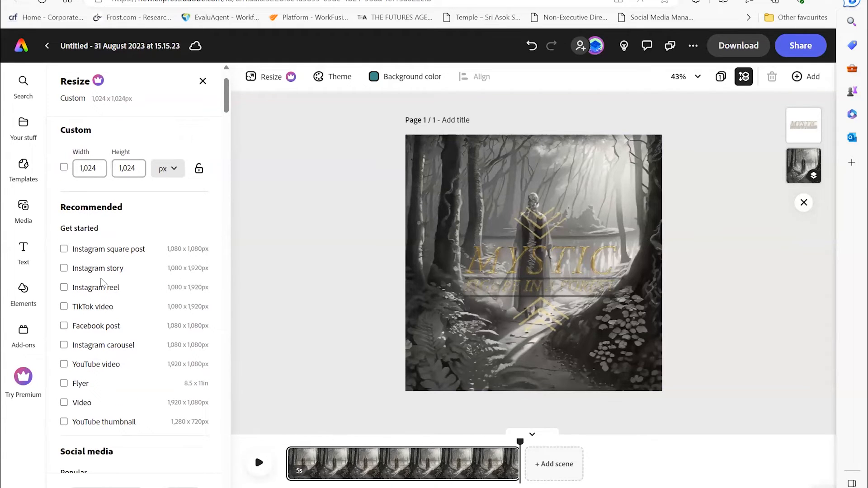
{"action": "scroll", "coordinate": [122, 355], "scroll_direction": "down", "scroll_amount": 1}
{"action": "scroll", "coordinate": [121, 354], "scroll_direction": "down", "scroll_amount": 5}
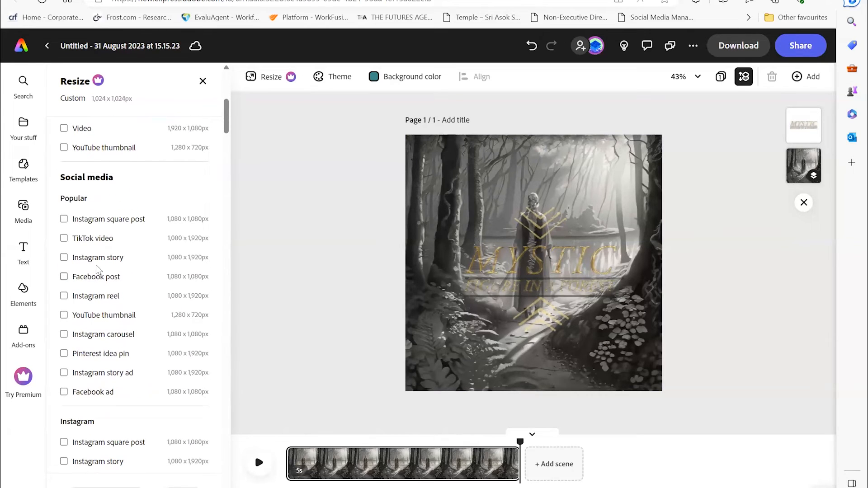
{"action": "scroll", "coordinate": [97, 266], "scroll_direction": "down", "scroll_amount": 3}
{"action": "scroll", "coordinate": [97, 266], "scroll_direction": "down", "scroll_amount": 7}
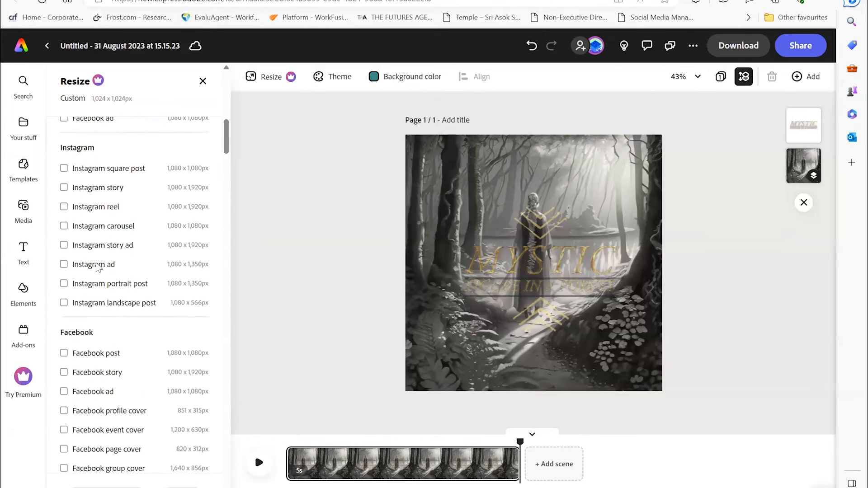
{"action": "scroll", "coordinate": [97, 266], "scroll_direction": "down", "scroll_amount": 5}
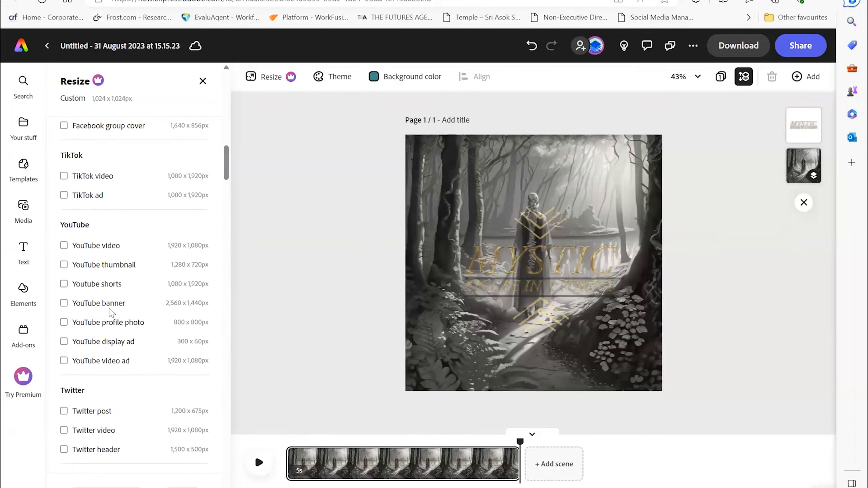
{"action": "scroll", "coordinate": [112, 318], "scroll_direction": "down", "scroll_amount": 2}
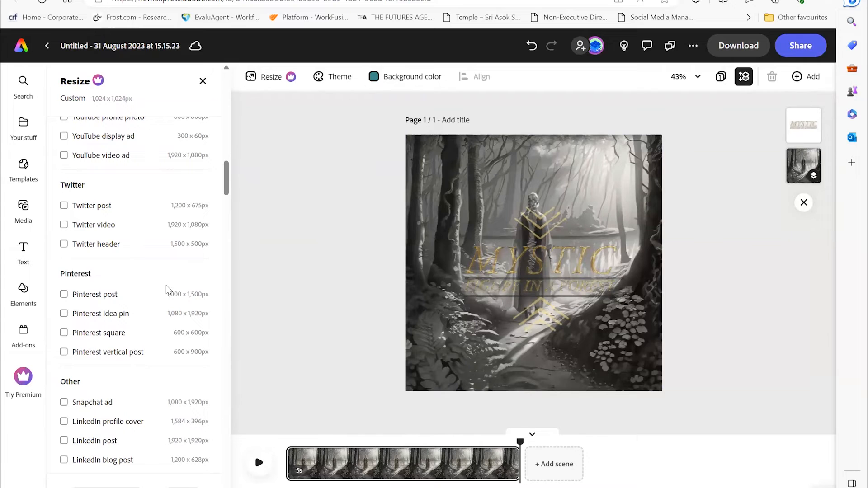
{"action": "scroll", "coordinate": [168, 290], "scroll_direction": "down", "scroll_amount": 9}
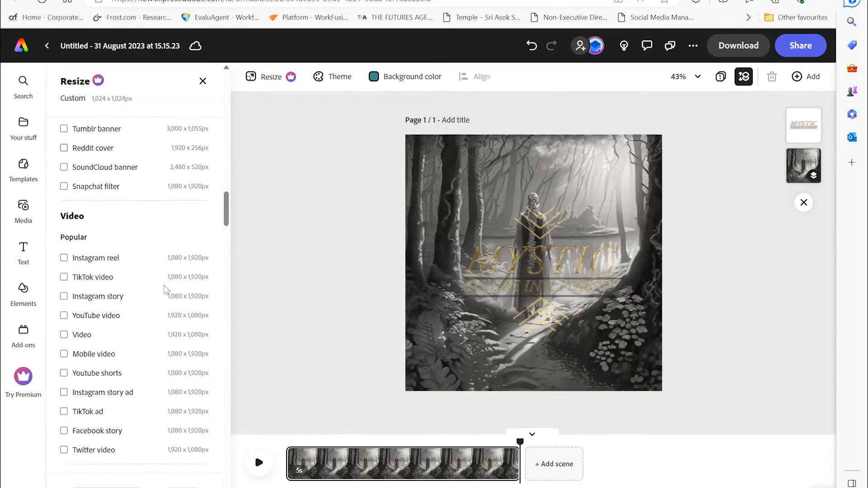
{"action": "scroll", "coordinate": [123, 242], "scroll_direction": "down", "scroll_amount": 9}
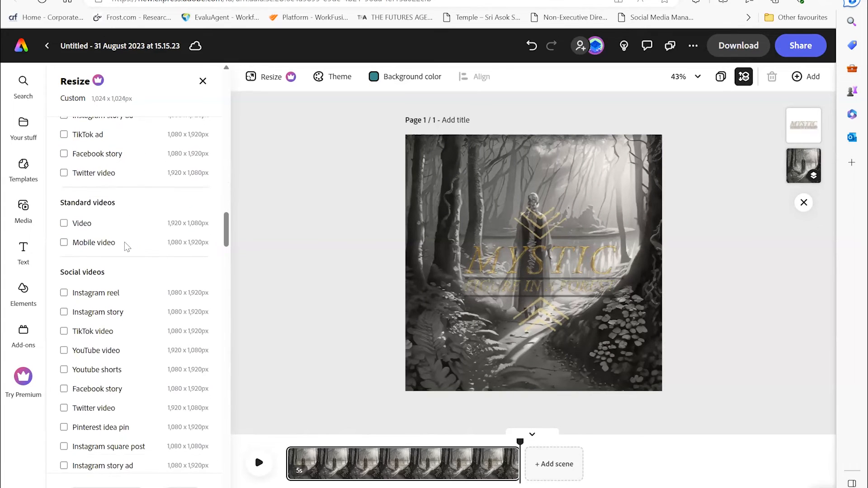
{"action": "scroll", "coordinate": [125, 243], "scroll_direction": "down", "scroll_amount": 6}
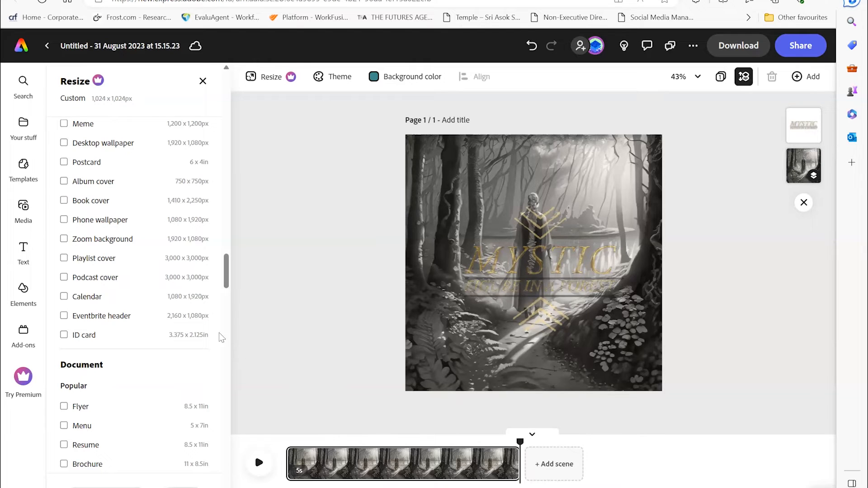
Step: Try to resize the page to the 8.5 x 11 in Proposal format among the business documents
{"action": "scroll", "coordinate": [127, 296], "scroll_direction": "down", "scroll_amount": 3}
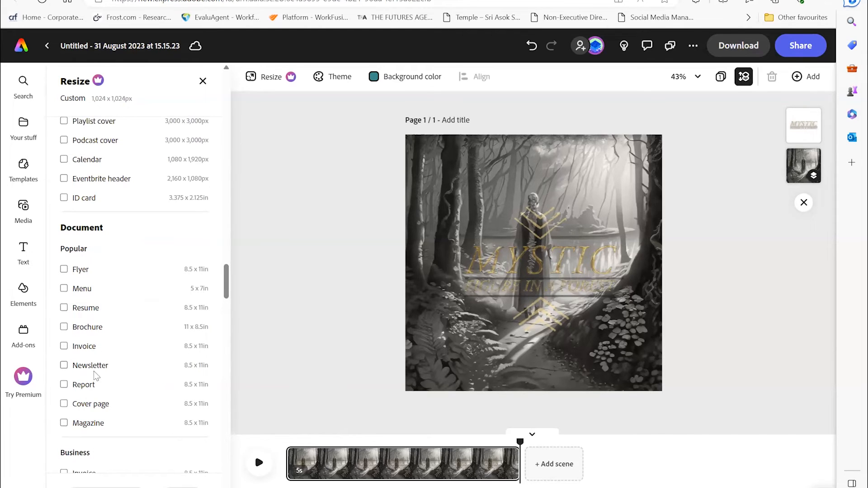
{"action": "scroll", "coordinate": [118, 290], "scroll_direction": "down", "scroll_amount": 3}
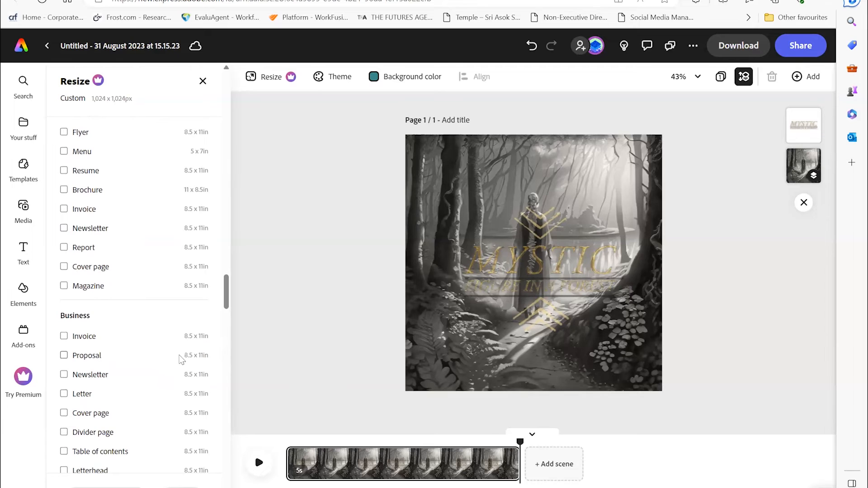
{"action": "left_click", "coordinate": [65, 356]}
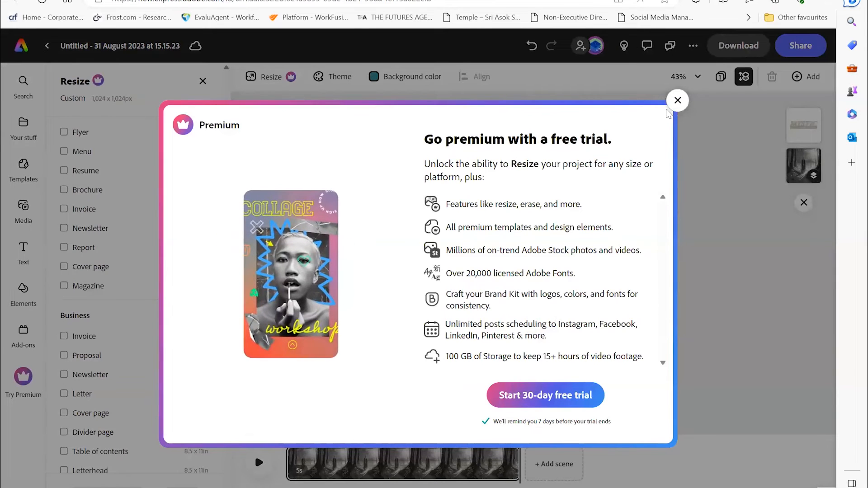
{"action": "left_click", "coordinate": [677, 101]}
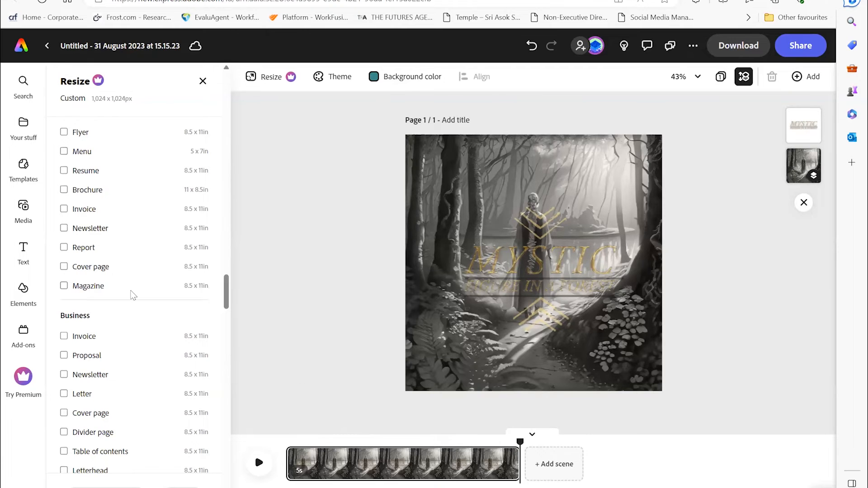
Step: Review the remaining resize presets, from business, education and personal documents through marketing, ads, banners, presentations and blog formats
{"action": "scroll", "coordinate": [133, 295], "scroll_direction": "down", "scroll_amount": 8}
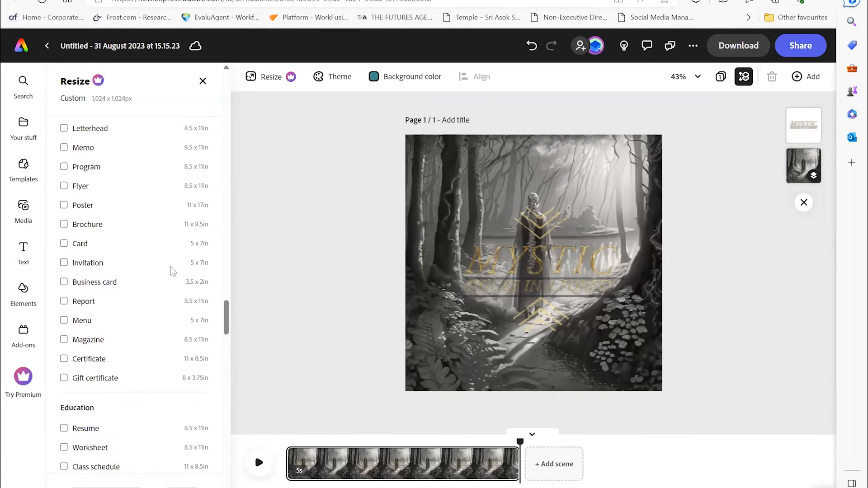
{"action": "scroll", "coordinate": [171, 270], "scroll_direction": "down", "scroll_amount": 8}
{"action": "scroll", "coordinate": [171, 270], "scroll_direction": "down", "scroll_amount": 6}
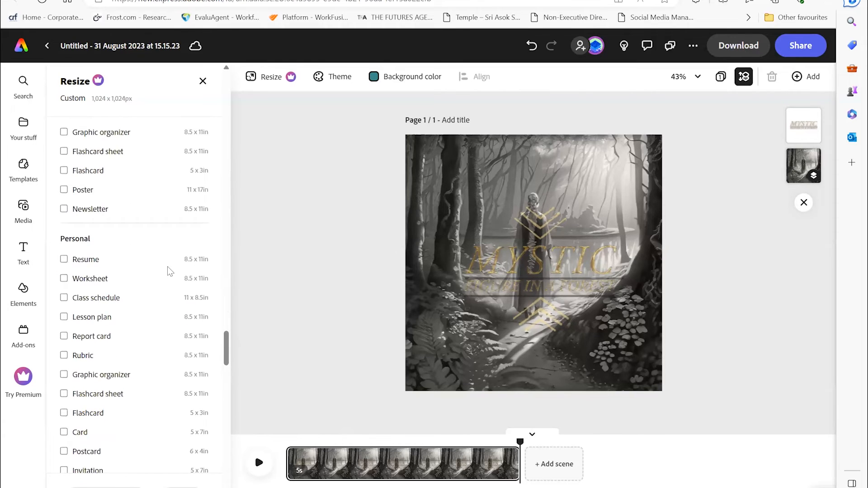
{"action": "scroll", "coordinate": [167, 270], "scroll_direction": "down", "scroll_amount": 9}
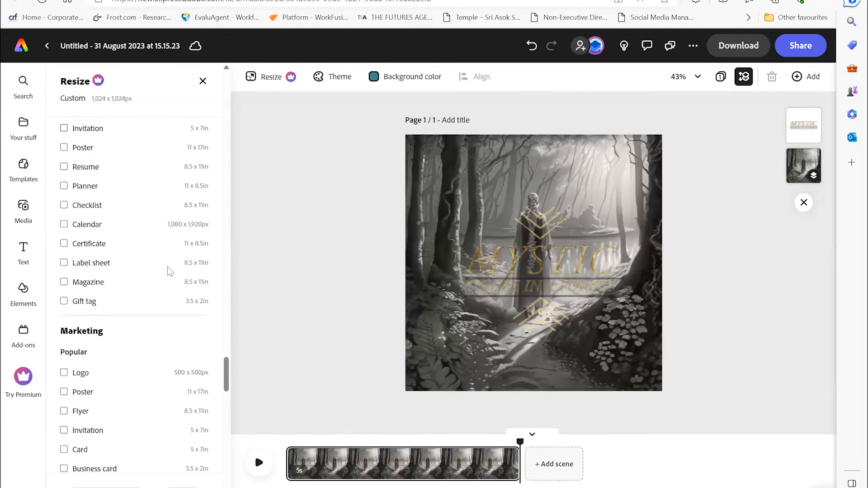
{"action": "scroll", "coordinate": [168, 270], "scroll_direction": "down", "scroll_amount": 5}
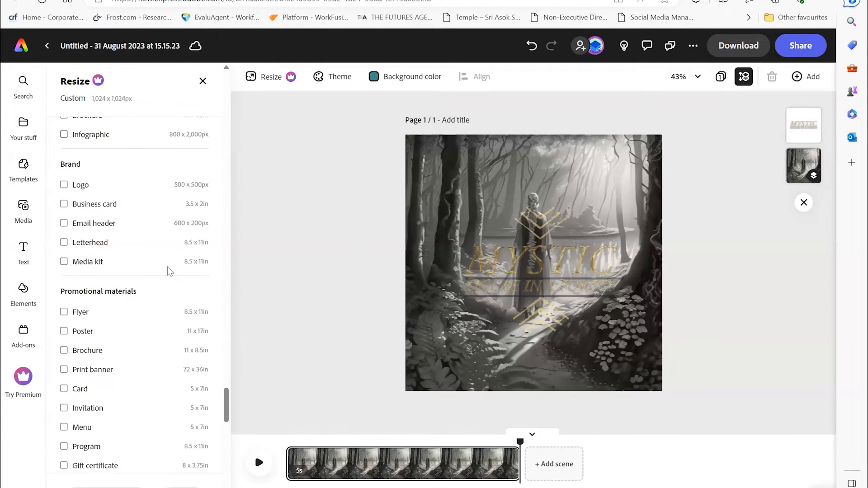
{"action": "scroll", "coordinate": [168, 269], "scroll_direction": "down", "scroll_amount": 3}
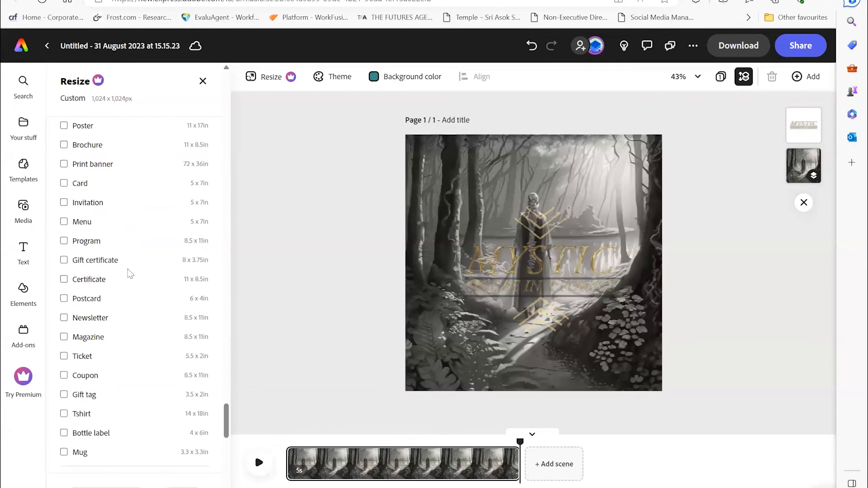
{"action": "scroll", "coordinate": [131, 273], "scroll_direction": "down", "scroll_amount": 6}
{"action": "scroll", "coordinate": [132, 274], "scroll_direction": "down", "scroll_amount": 5}
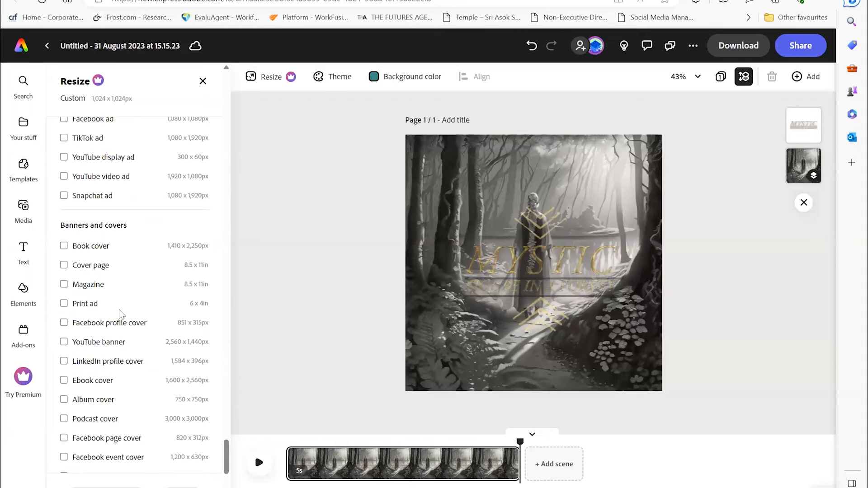
{"action": "scroll", "coordinate": [117, 298], "scroll_direction": "down", "scroll_amount": 2}
{"action": "scroll", "coordinate": [116, 298], "scroll_direction": "down", "scroll_amount": 6}
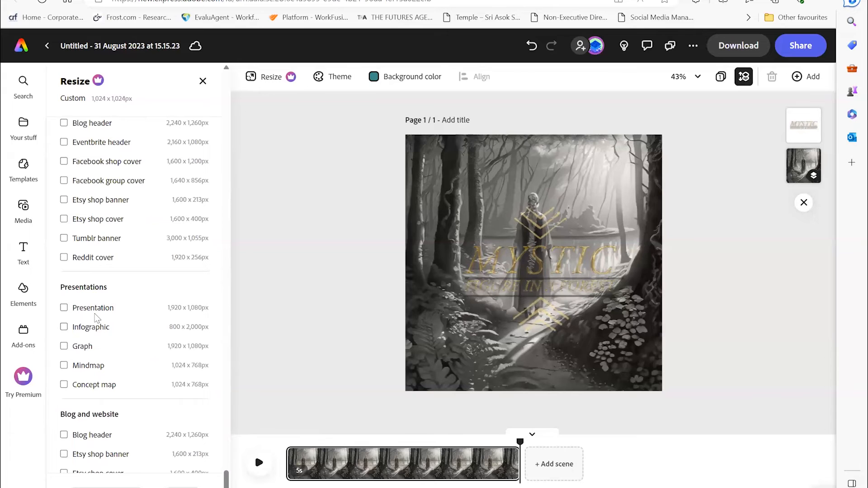
{"action": "scroll", "coordinate": [144, 308], "scroll_direction": "down", "scroll_amount": 1}
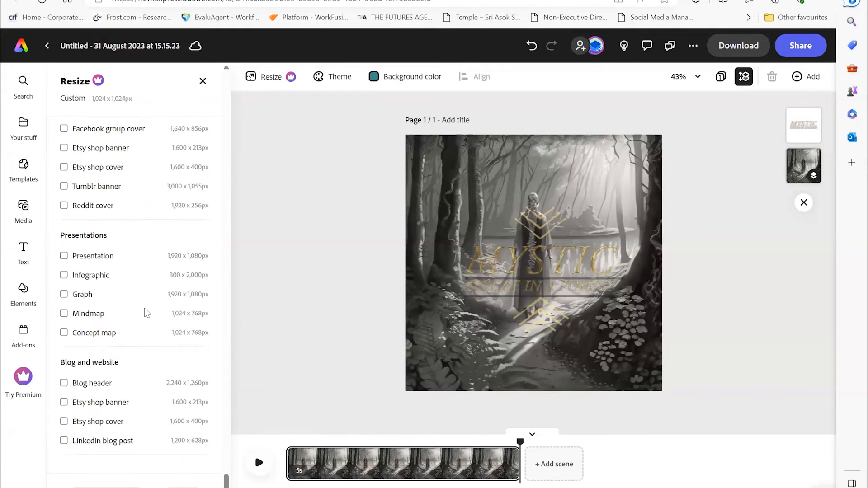
{"action": "scroll", "coordinate": [143, 309], "scroll_direction": "up", "scroll_amount": 7}
{"action": "scroll", "coordinate": [145, 312], "scroll_direction": "up", "scroll_amount": 10}
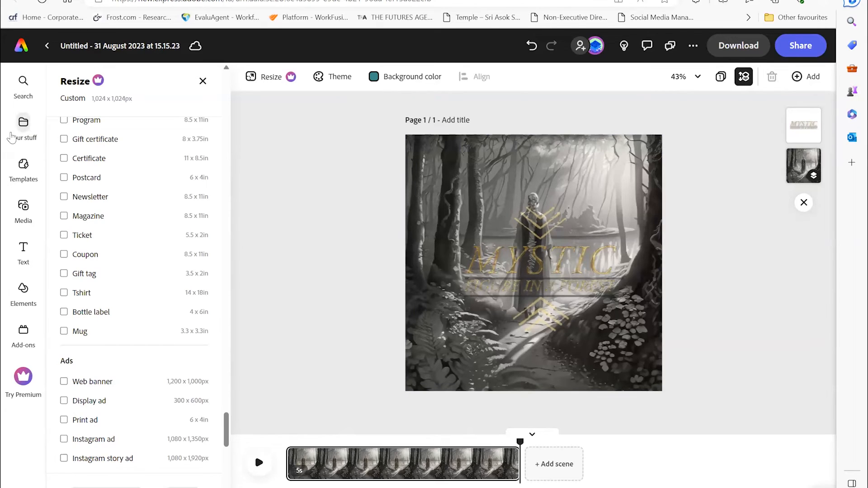
Step: Look at the media library, and browse the background elements from abstract patterns to fitness and health
{"action": "left_click", "coordinate": [21, 212]}
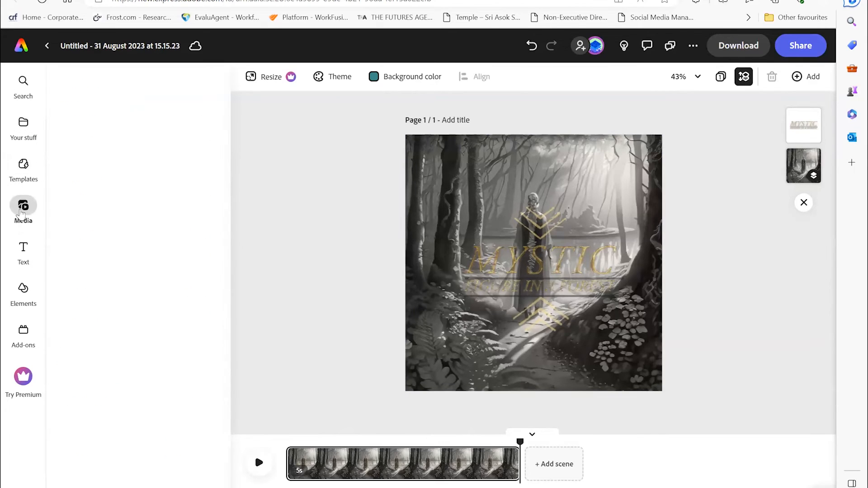
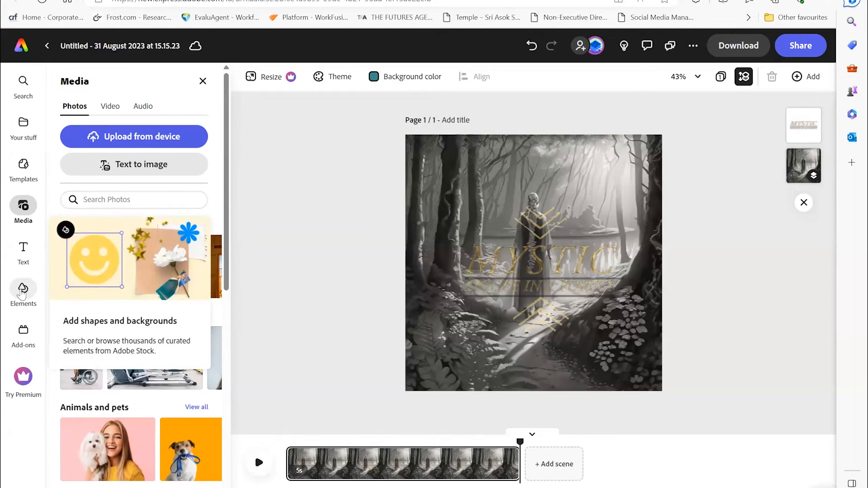
{"action": "left_click", "coordinate": [22, 293]}
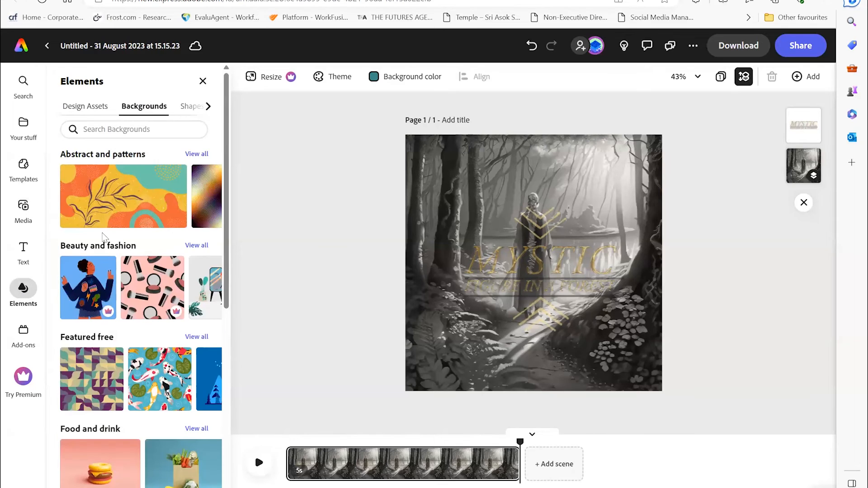
{"action": "scroll", "coordinate": [104, 236], "scroll_direction": "down", "scroll_amount": 4}
{"action": "scroll", "coordinate": [104, 236], "scroll_direction": "down", "scroll_amount": 4}
{"action": "scroll", "coordinate": [114, 239], "scroll_direction": "up", "scroll_amount": 4}
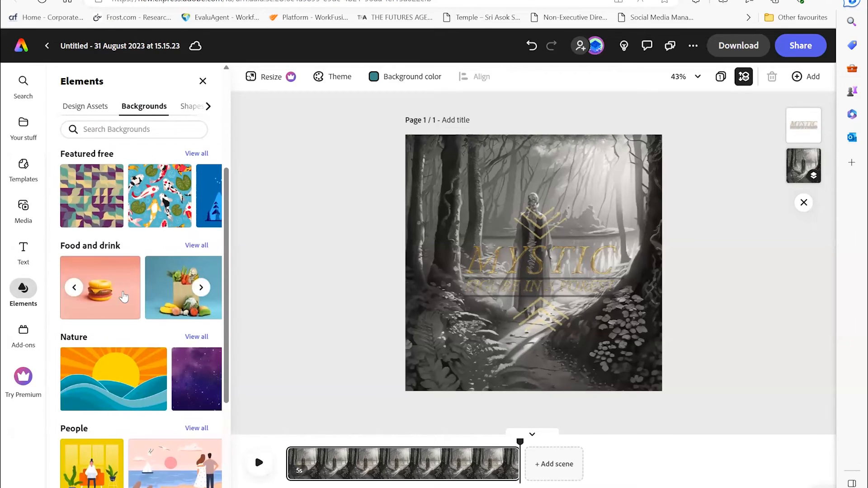
{"action": "scroll", "coordinate": [123, 296], "scroll_direction": "down", "scroll_amount": 4}
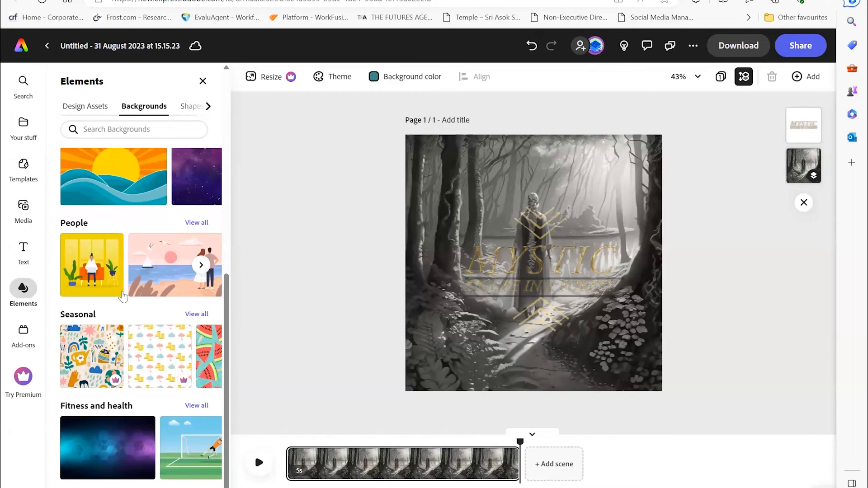
{"action": "scroll", "coordinate": [123, 296], "scroll_direction": "up", "scroll_amount": 4}
Step: Browse the available add-ons and view the details of Attention Insight
{"action": "left_click", "coordinate": [23, 332]}
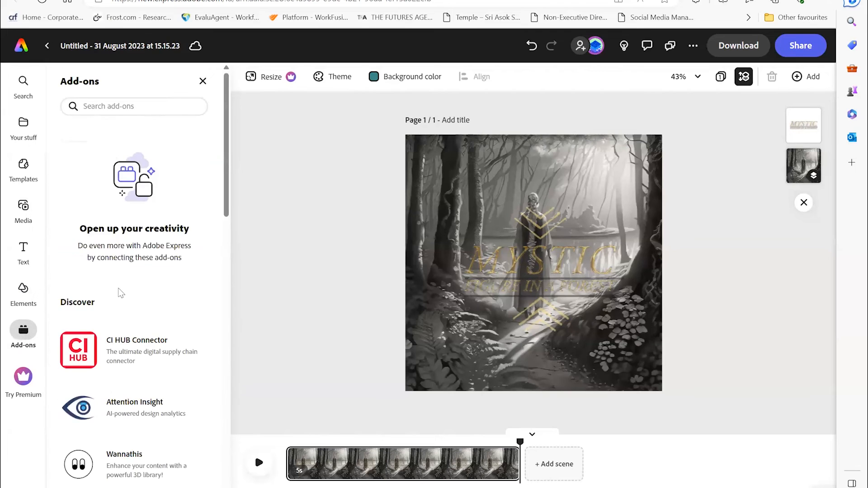
{"action": "scroll", "coordinate": [149, 271], "scroll_direction": "down", "scroll_amount": 5}
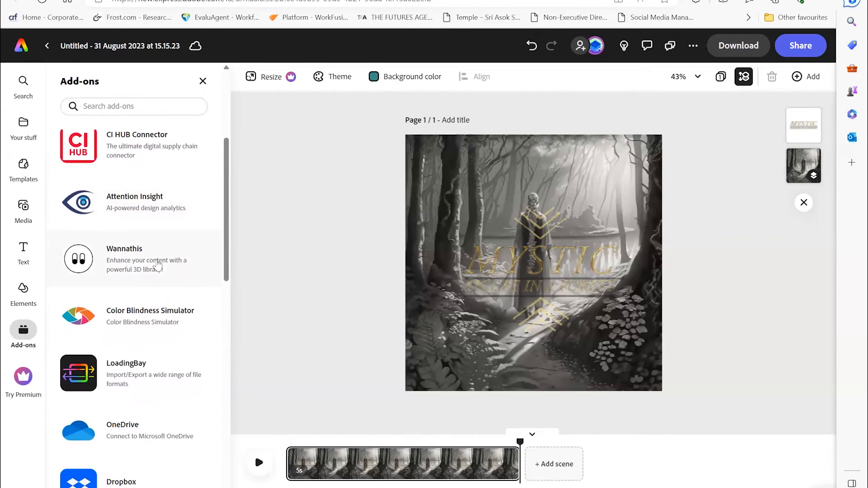
{"action": "scroll", "coordinate": [158, 264], "scroll_direction": "up", "scroll_amount": 5}
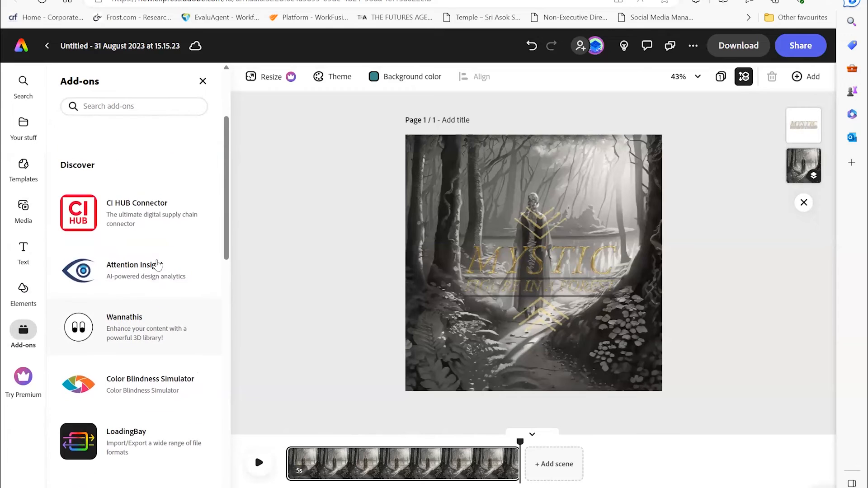
{"action": "scroll", "coordinate": [158, 262], "scroll_direction": "down", "scroll_amount": 2}
{"action": "left_click", "coordinate": [204, 271]}
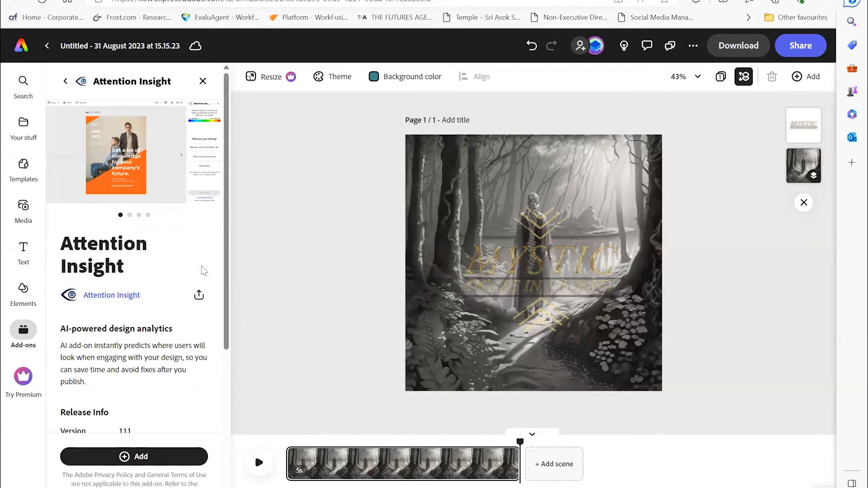
Step: Add the Attention Insight add-on and run its attention test on the design as banners, posts, thumbnails, ads
{"action": "left_click", "coordinate": [155, 450]}
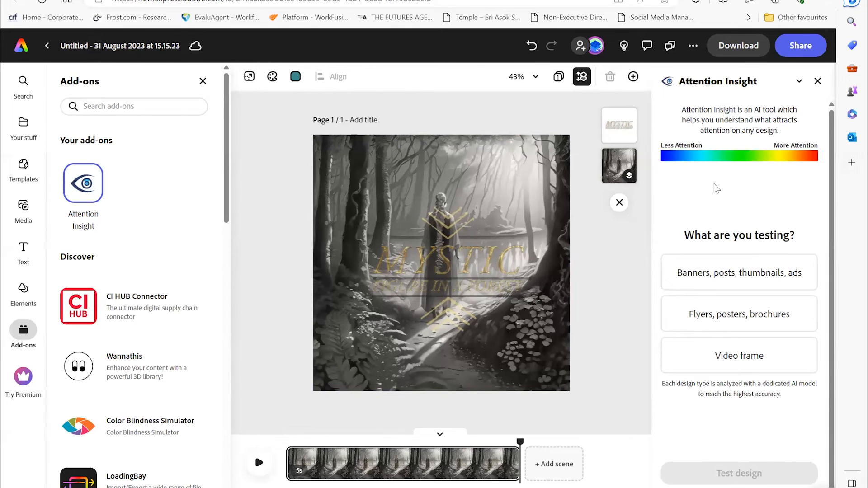
{"action": "left_click", "coordinate": [745, 288]}
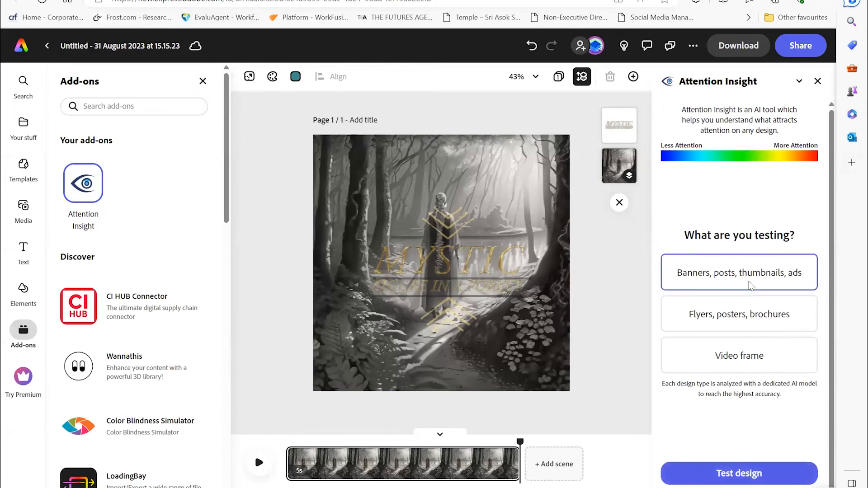
{"action": "left_click", "coordinate": [743, 475]}
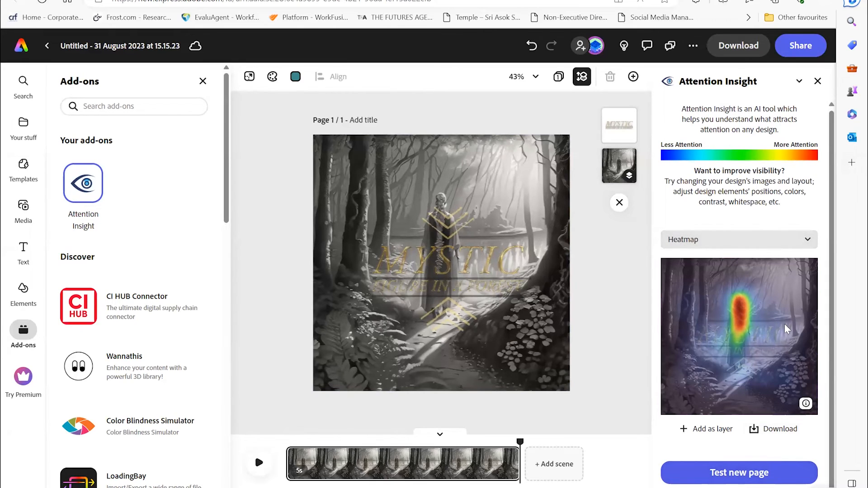
Step: Show the attention test result as a Focus Map, and look through the remaining add-ons down to Spacefill
{"action": "left_click", "coordinate": [756, 239]}
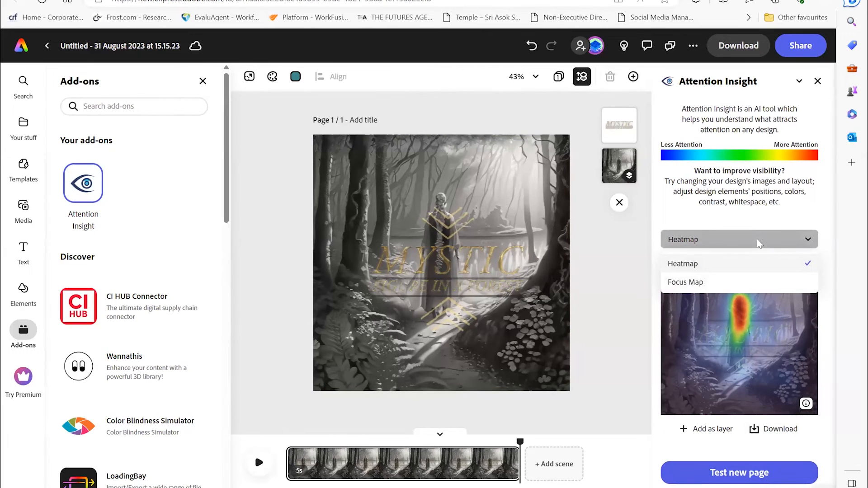
{"action": "left_click", "coordinate": [753, 282]}
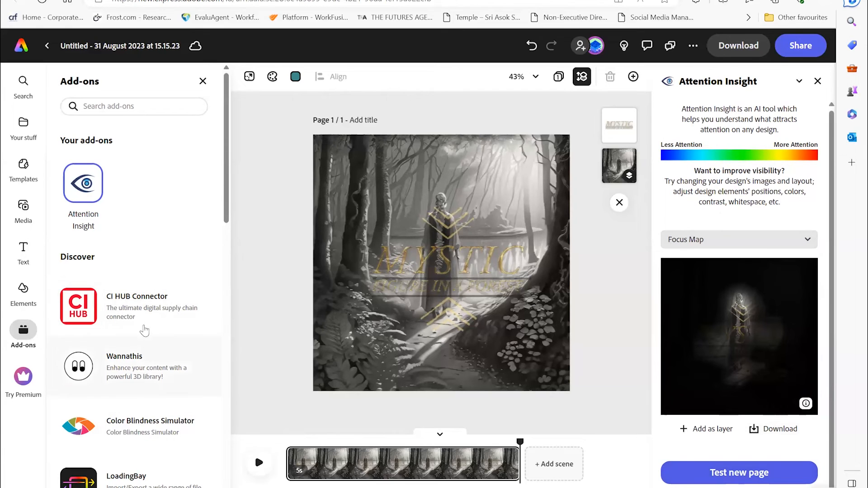
{"action": "scroll", "coordinate": [146, 326], "scroll_direction": "down", "scroll_amount": 3}
{"action": "scroll", "coordinate": [146, 325], "scroll_direction": "down", "scroll_amount": 6}
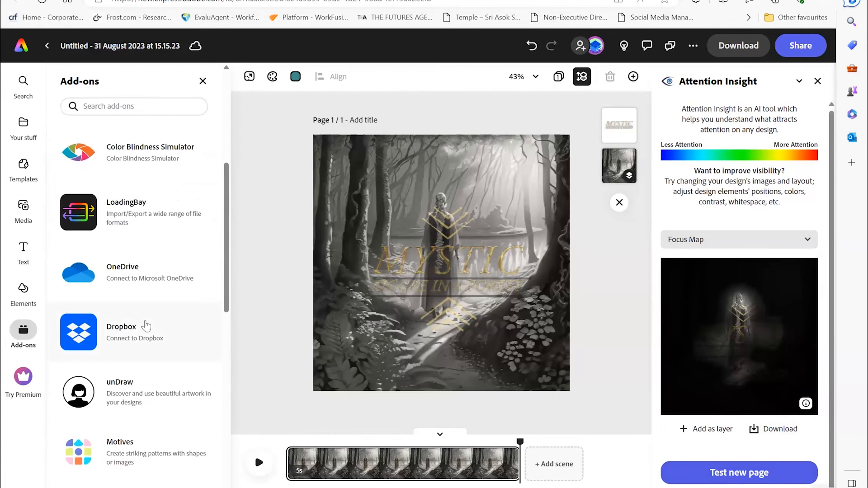
{"action": "scroll", "coordinate": [154, 268], "scroll_direction": "down", "scroll_amount": 6}
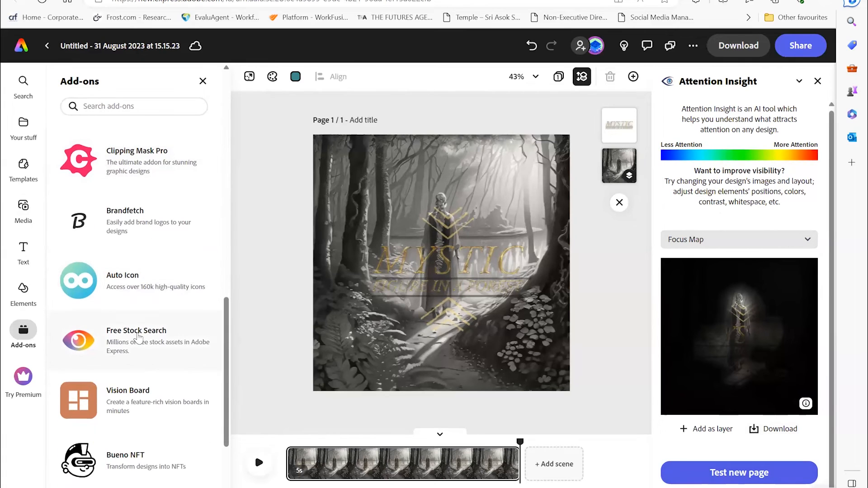
{"action": "scroll", "coordinate": [154, 335], "scroll_direction": "down", "scroll_amount": 2}
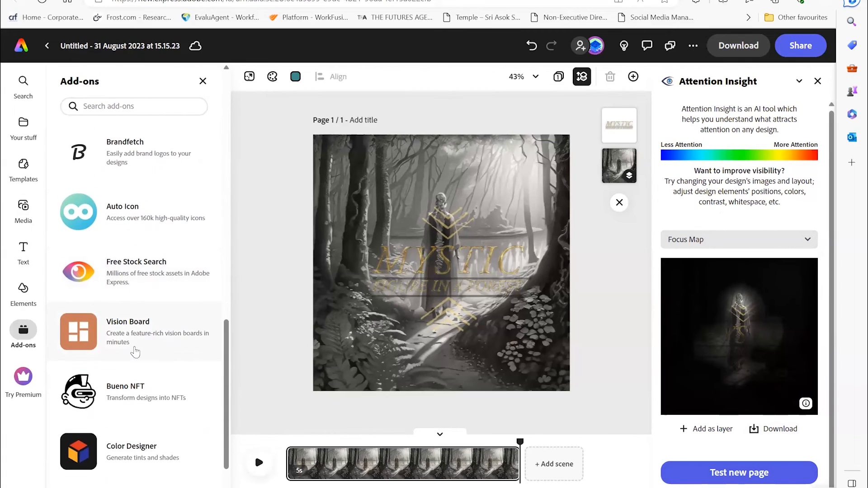
{"action": "scroll", "coordinate": [132, 351], "scroll_direction": "down", "scroll_amount": 3}
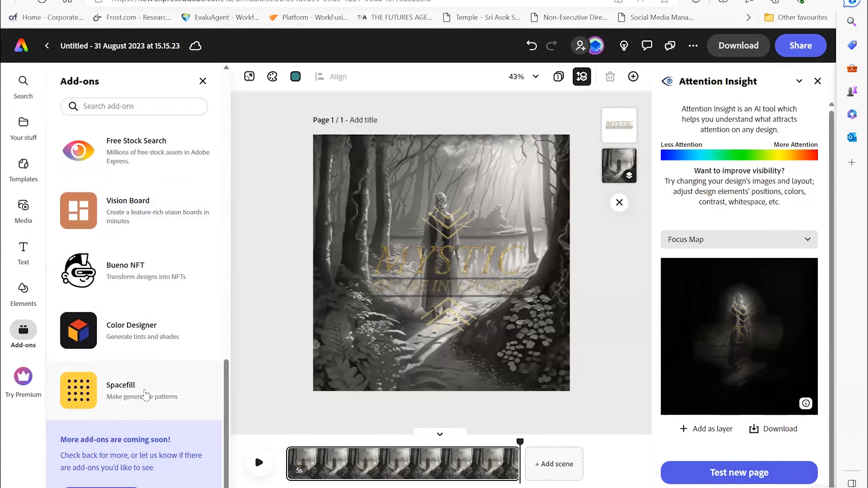
{"action": "scroll", "coordinate": [144, 395], "scroll_direction": "up", "scroll_amount": 15}
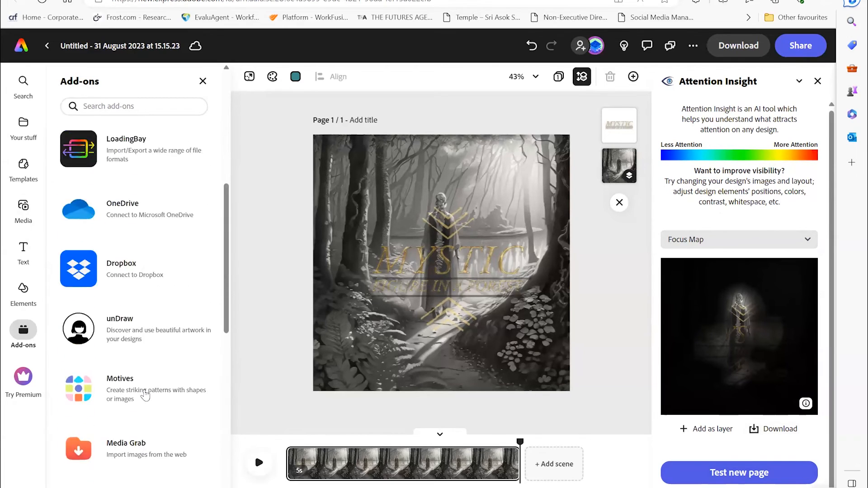
Step: Replace the page background with the People illustration of a woman at a laptop with coffee and a cat
{"action": "left_click", "coordinate": [23, 289]}
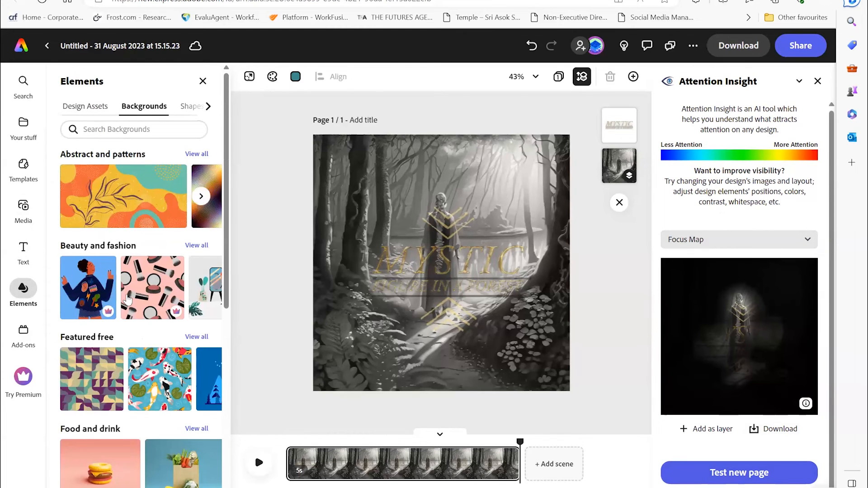
{"action": "scroll", "coordinate": [126, 299], "scroll_direction": "down", "scroll_amount": 5}
{"action": "scroll", "coordinate": [129, 301], "scroll_direction": "up", "scroll_amount": 7}
{"action": "scroll", "coordinate": [172, 234], "scroll_direction": "down", "scroll_amount": 8}
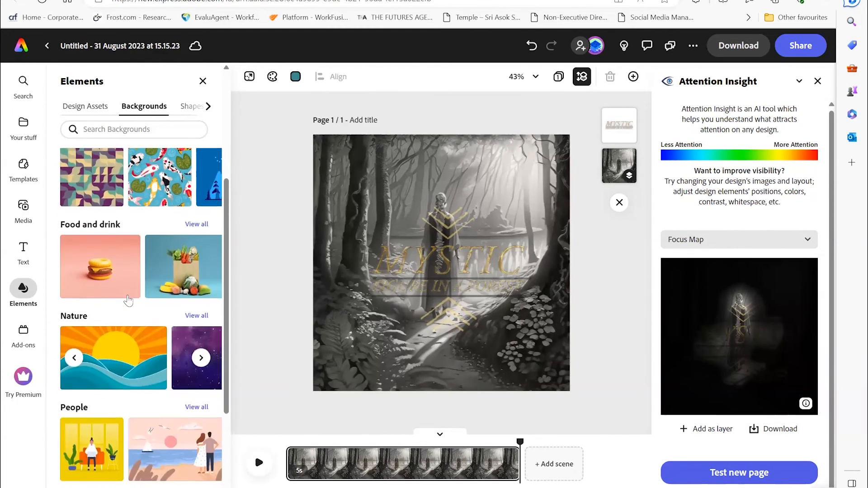
{"action": "left_click", "coordinate": [196, 223]}
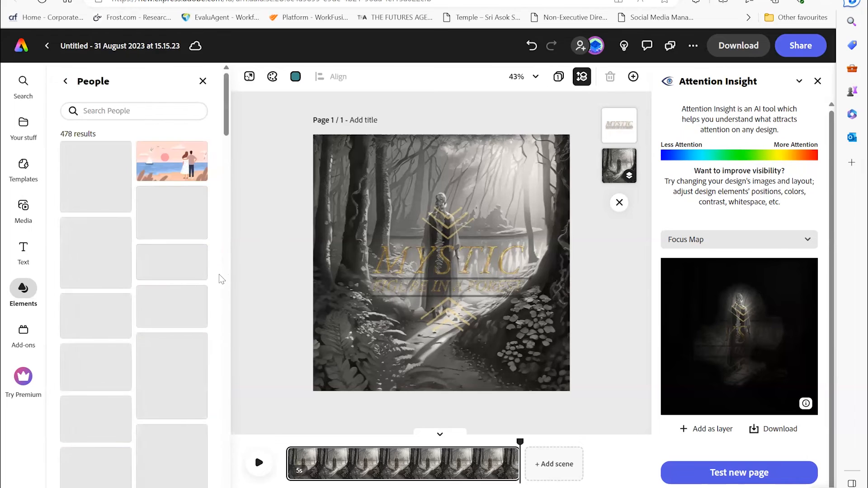
{"action": "scroll", "coordinate": [146, 339], "scroll_direction": "down", "scroll_amount": 5}
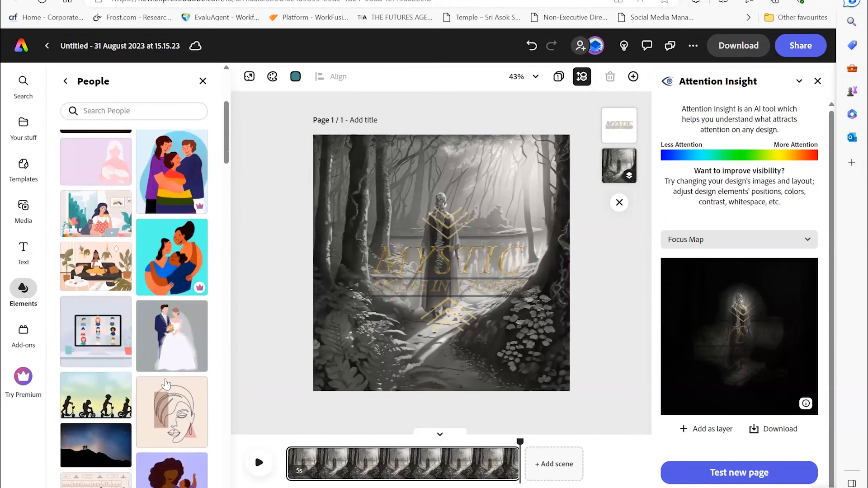
{"action": "left_click", "coordinate": [92, 215]}
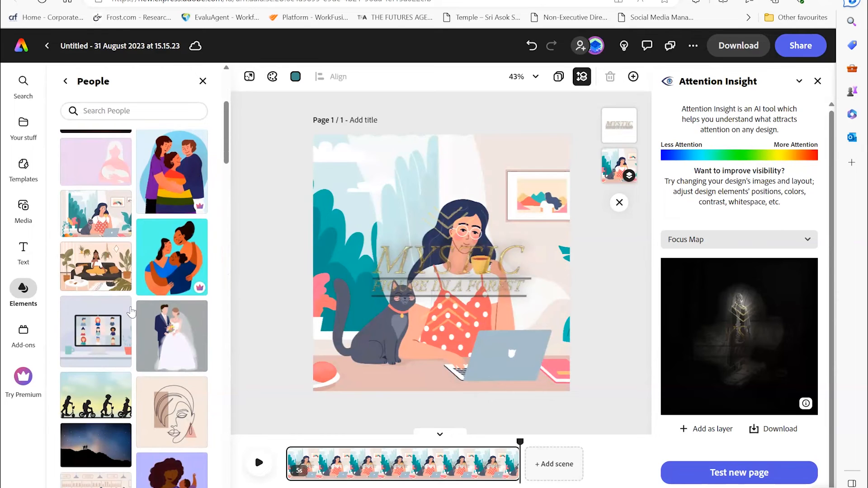
Step: Browse the element collections, from backgrounds and design assets to shapes and icons
{"action": "scroll", "coordinate": [132, 305], "scroll_direction": "up", "scroll_amount": 3}
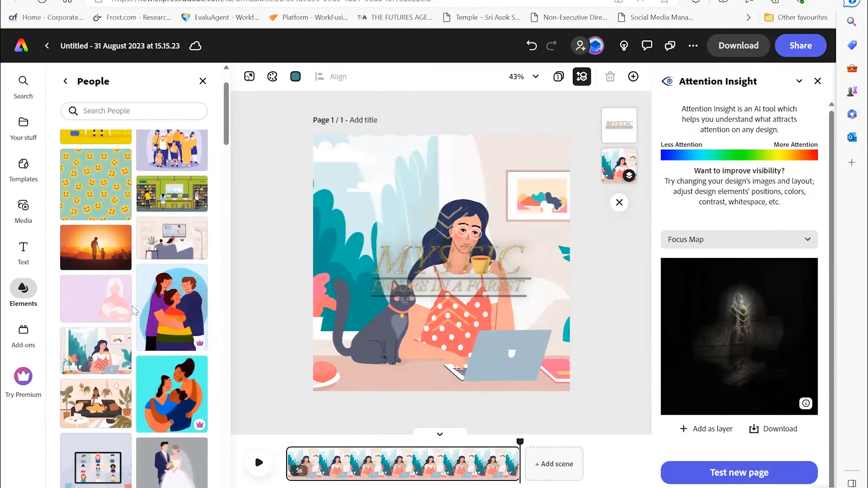
{"action": "scroll", "coordinate": [132, 305], "scroll_direction": "up", "scroll_amount": 2}
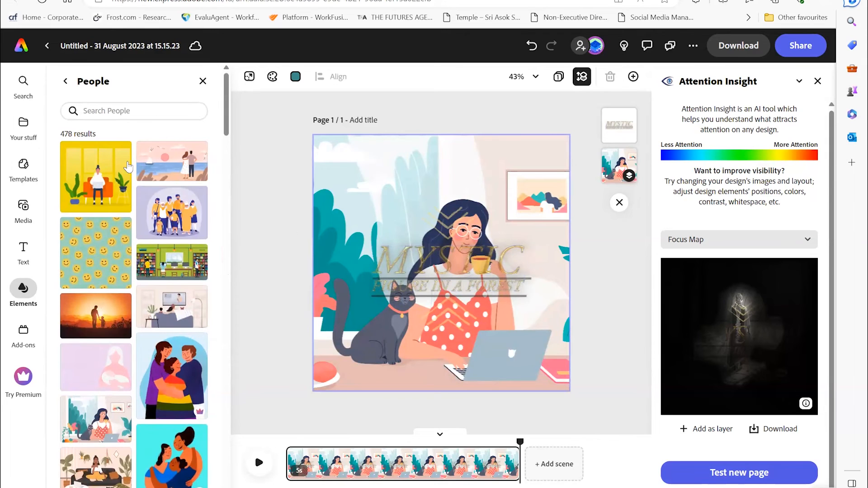
{"action": "left_click", "coordinate": [65, 81]}
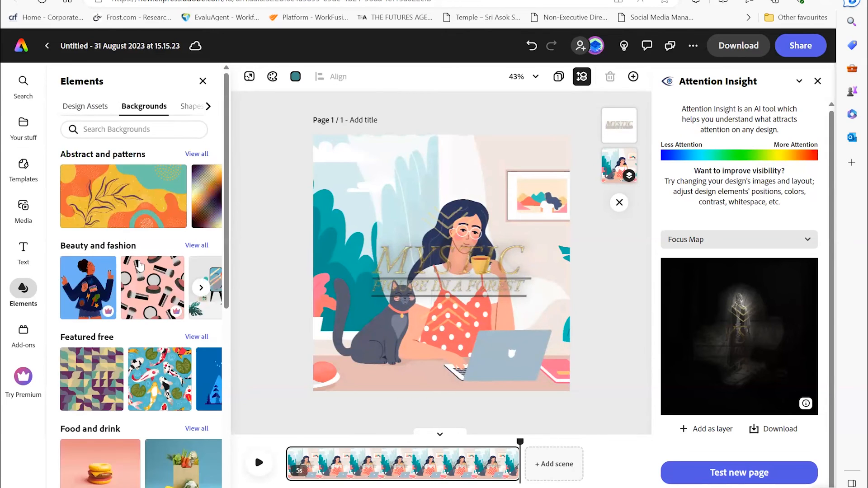
{"action": "scroll", "coordinate": [118, 273], "scroll_direction": "down", "scroll_amount": 4}
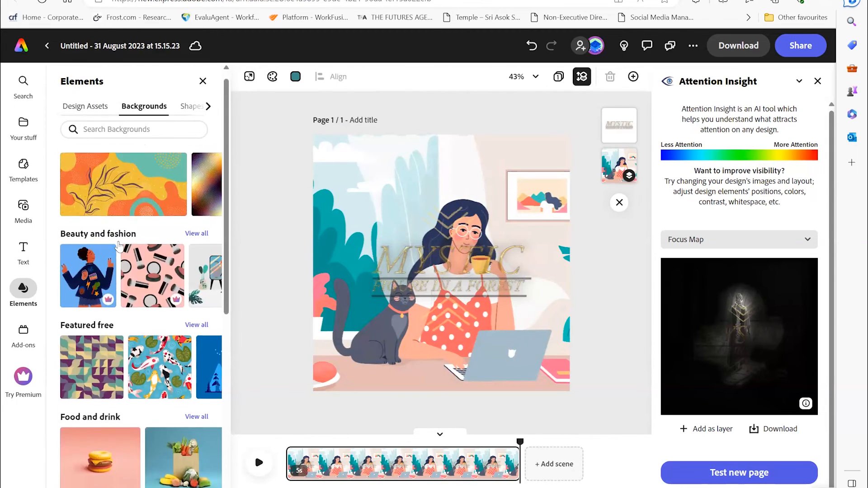
{"action": "left_click", "coordinate": [84, 108]}
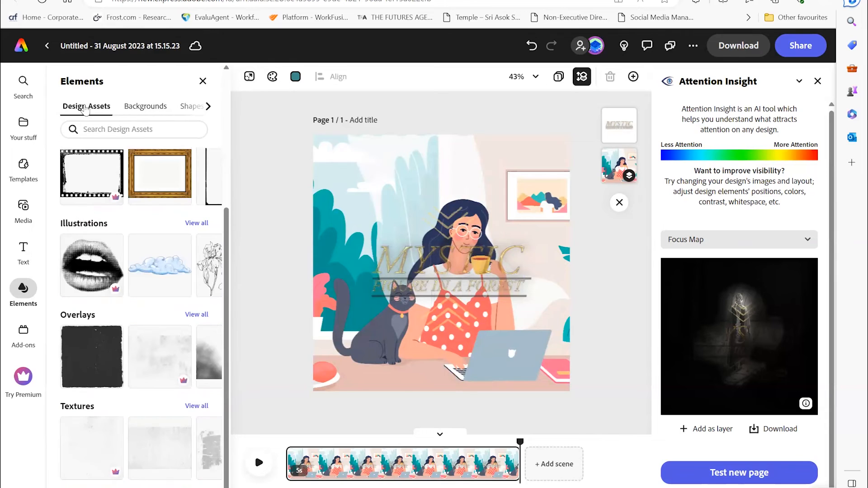
{"action": "left_click_drag", "start_coordinate": [228, 251], "coordinate": [228, 156]}
{"action": "left_click", "coordinate": [208, 107]}
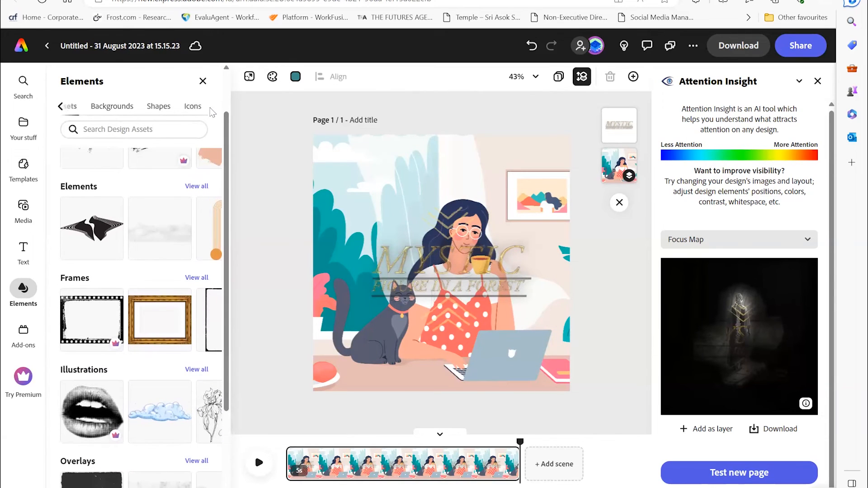
{"action": "left_click", "coordinate": [117, 109]}
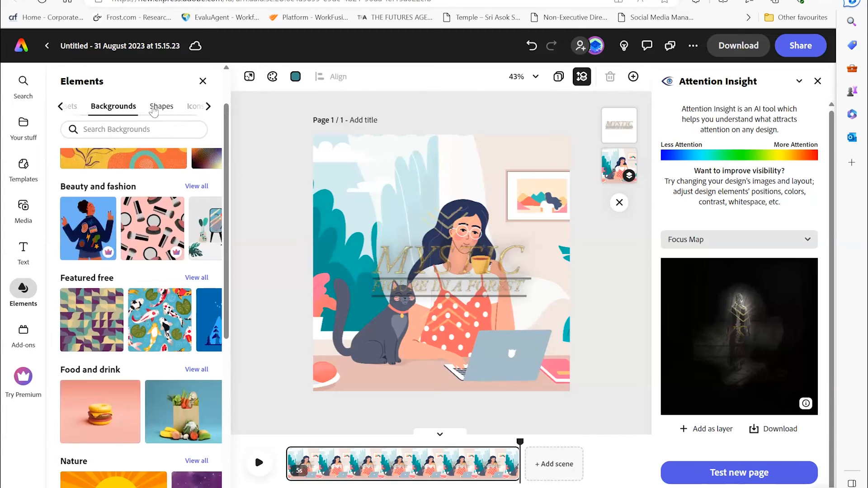
{"action": "left_click", "coordinate": [154, 108]}
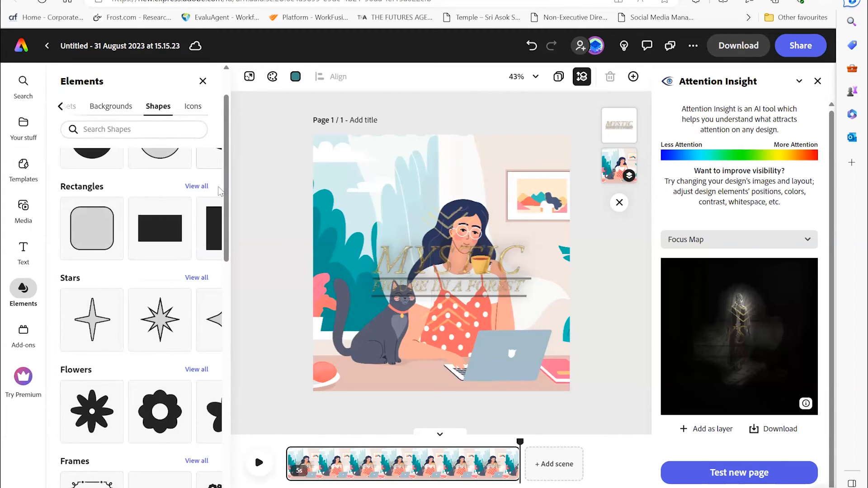
{"action": "left_click", "coordinate": [194, 113]}
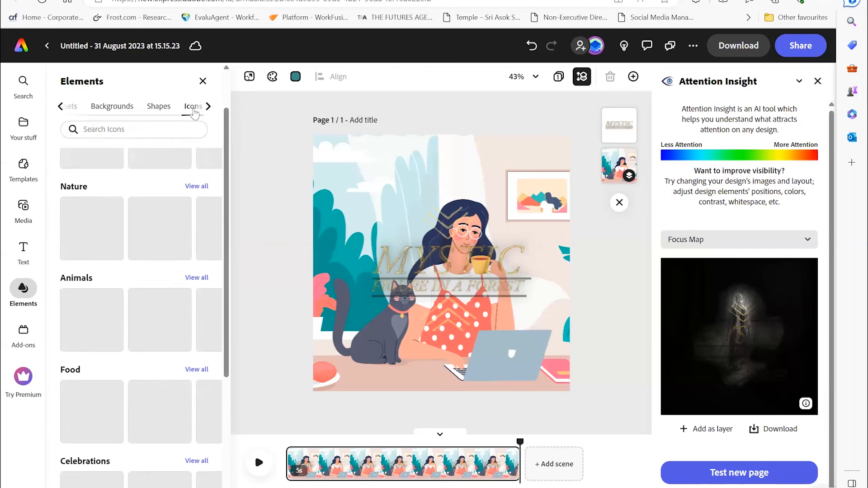
{"action": "scroll", "coordinate": [179, 380], "scroll_direction": "down", "scroll_amount": 5}
{"action": "scroll", "coordinate": [180, 379], "scroll_direction": "up", "scroll_amount": 5}
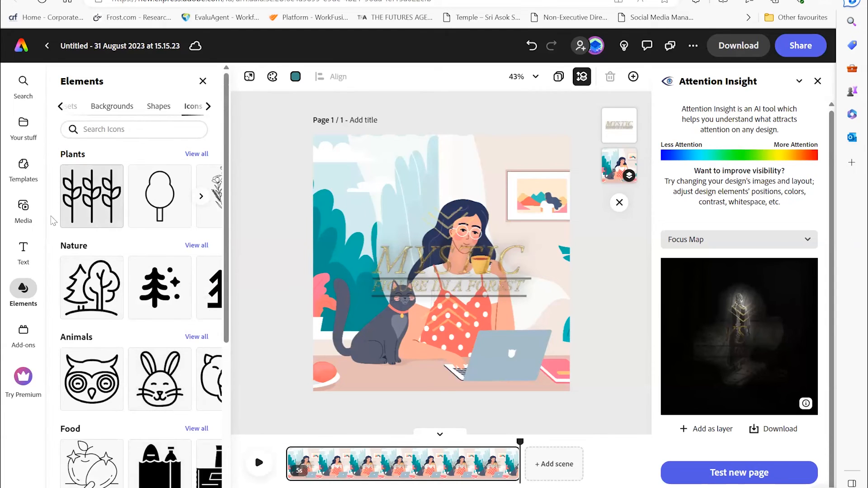
Step: Look at the available templates, the stock media and the text styles
{"action": "left_click", "coordinate": [28, 162]}
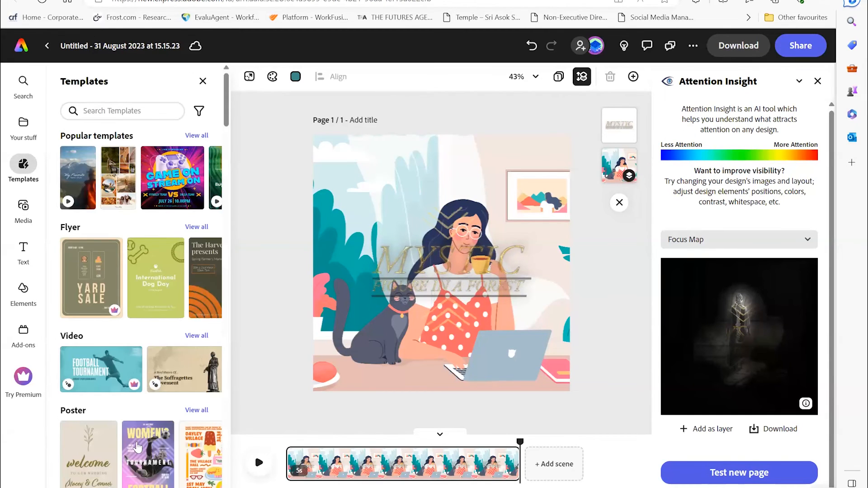
{"action": "left_click", "coordinate": [26, 213]}
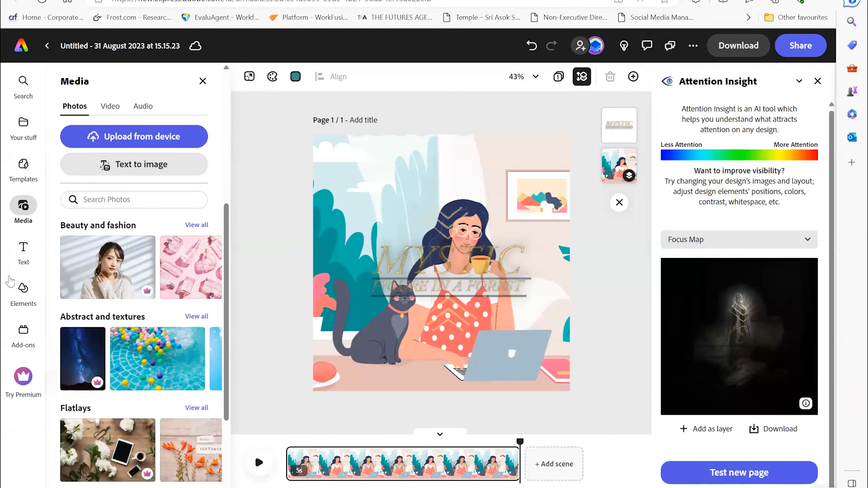
{"action": "left_click", "coordinate": [24, 255]}
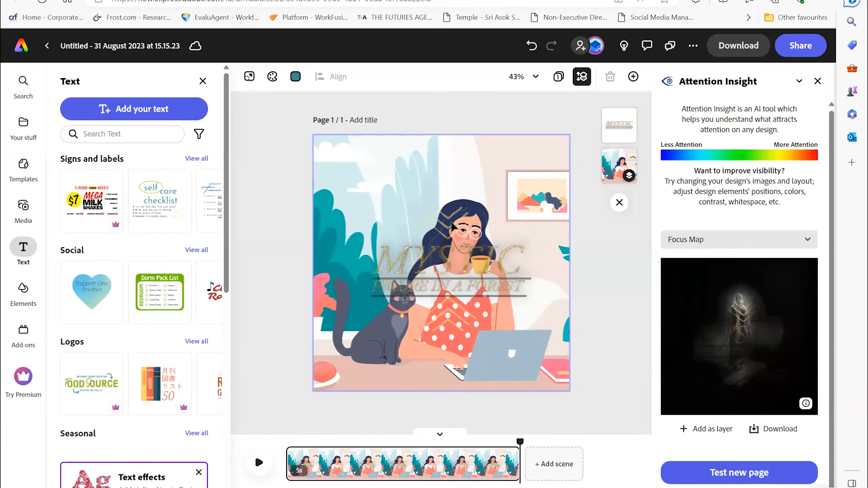
Step: Review the Discover feature guides down to scheduling a social post, and look at the comments and further document options
{"action": "left_click", "coordinate": [623, 48]}
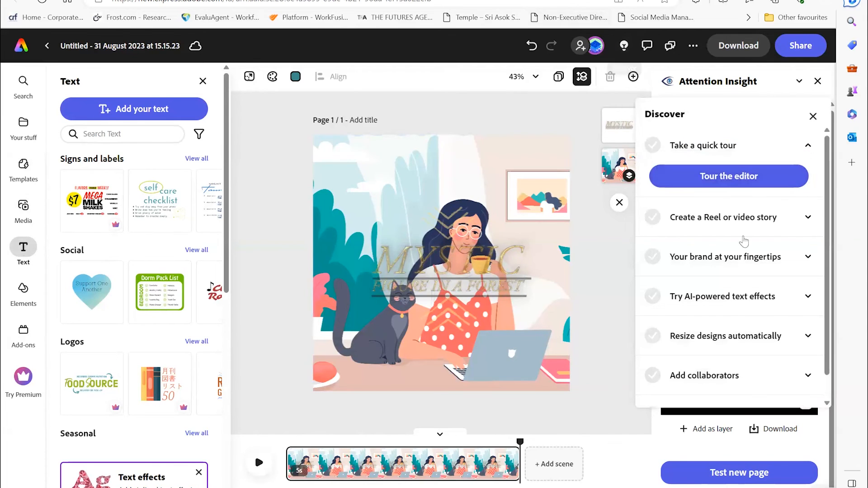
{"action": "scroll", "coordinate": [747, 226], "scroll_direction": "down", "scroll_amount": 1}
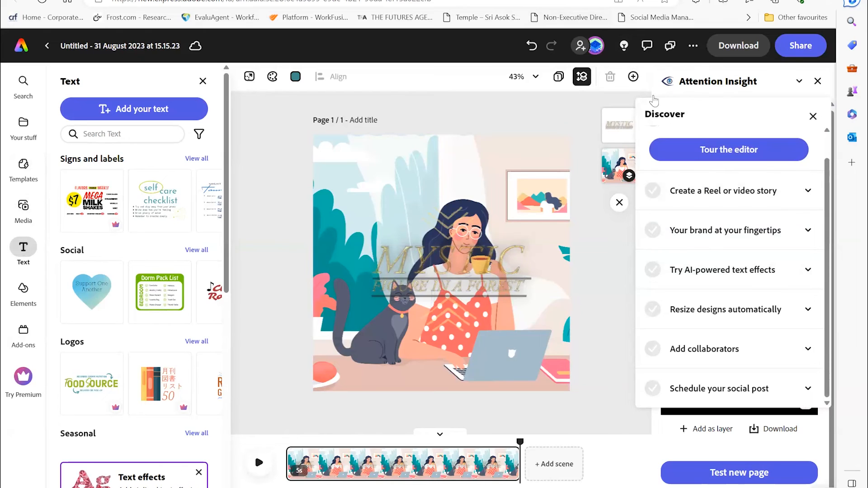
{"action": "left_click", "coordinate": [646, 46]}
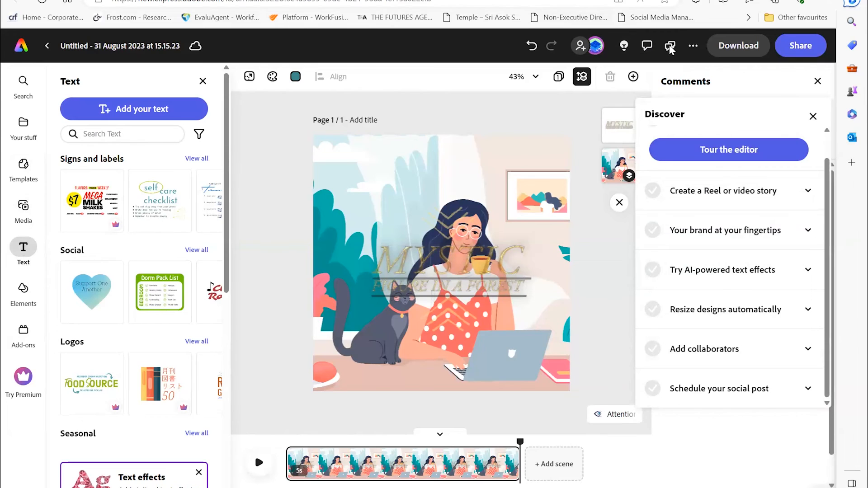
{"action": "left_click", "coordinate": [693, 47]}
{"action": "left_click", "coordinate": [693, 48]}
{"action": "scroll", "coordinate": [95, 316], "scroll_direction": "down", "scroll_amount": 2}
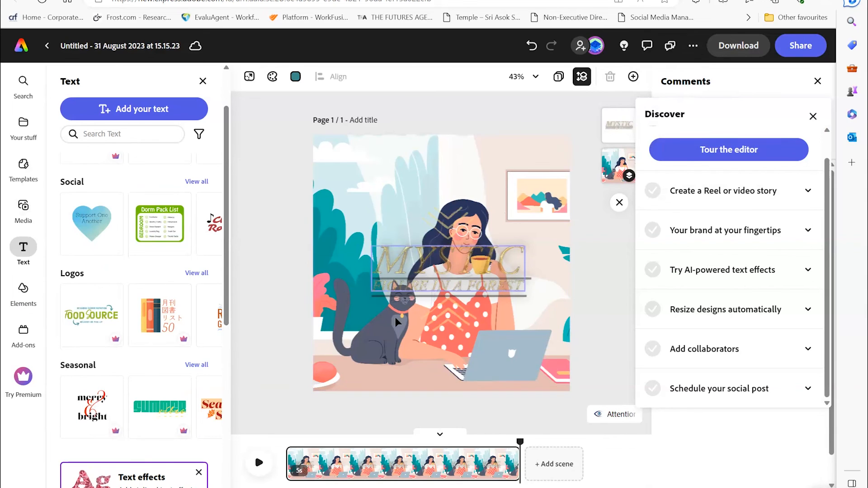
Step: Download the design as an MP4 at 1080 video resolution and dismiss the browser's download list
{"action": "left_click", "coordinate": [730, 46]}
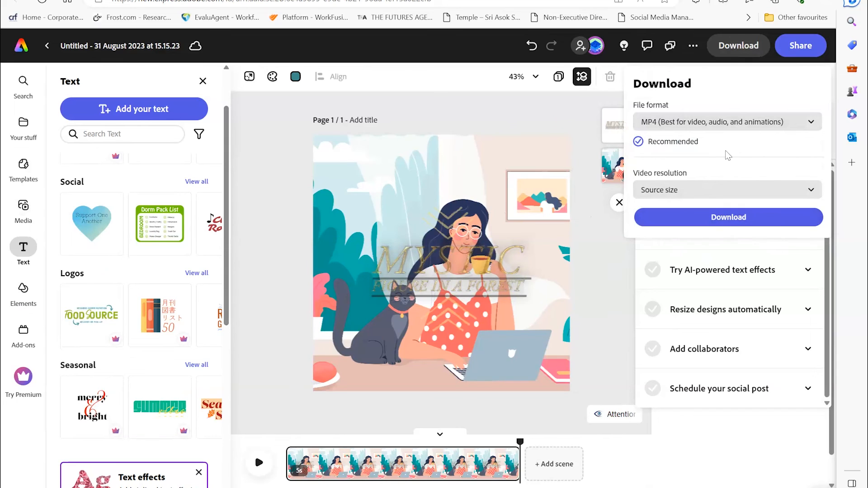
{"action": "left_click", "coordinate": [727, 192]}
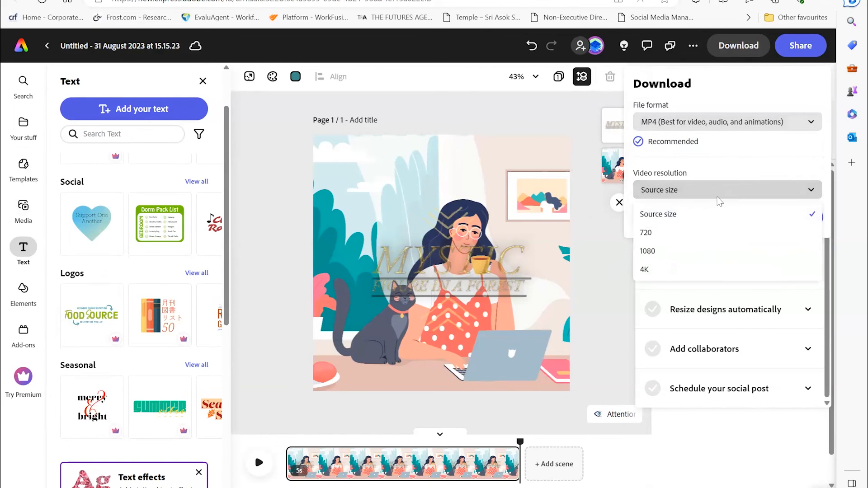
{"action": "left_click", "coordinate": [723, 271]}
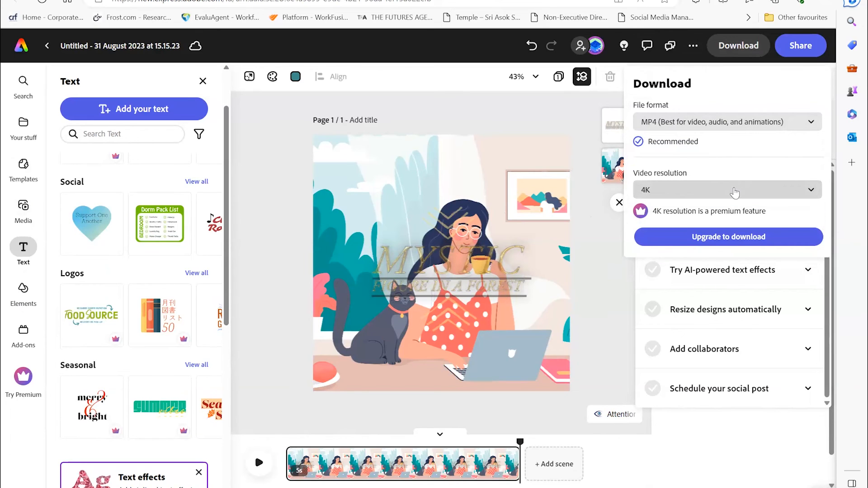
{"action": "left_click", "coordinate": [733, 190]}
{"action": "left_click", "coordinate": [721, 250]}
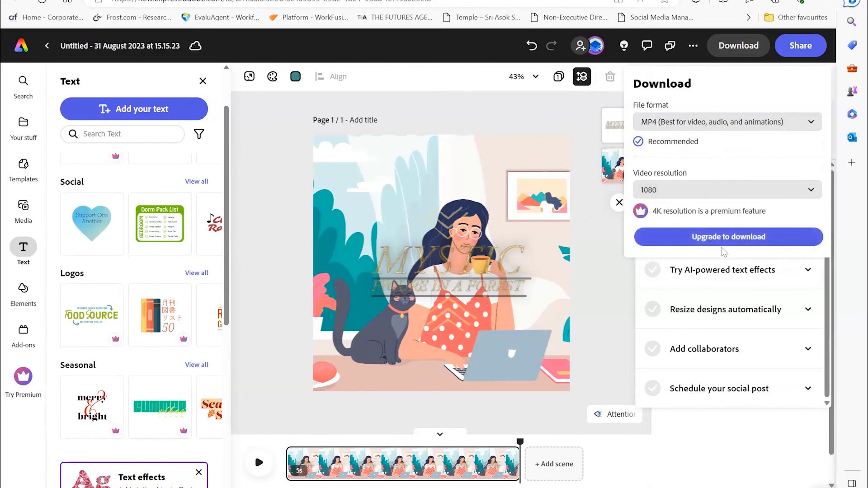
{"action": "left_click", "coordinate": [723, 218]}
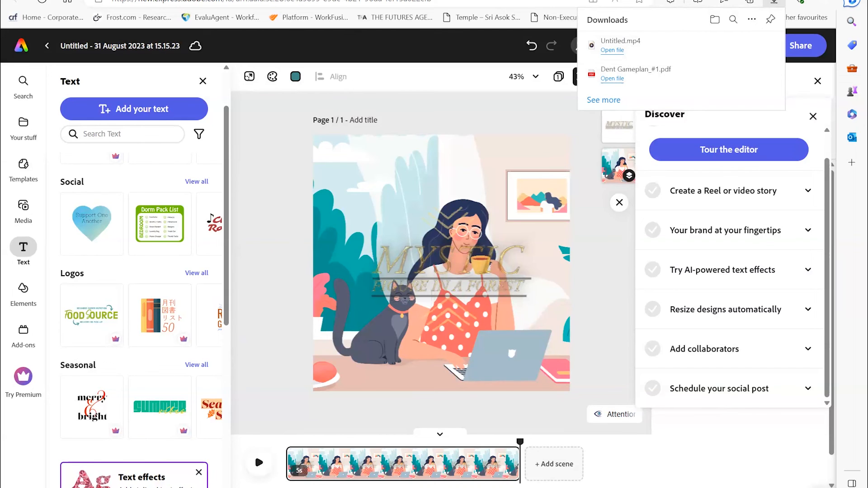
{"action": "left_click", "coordinate": [588, 198]}
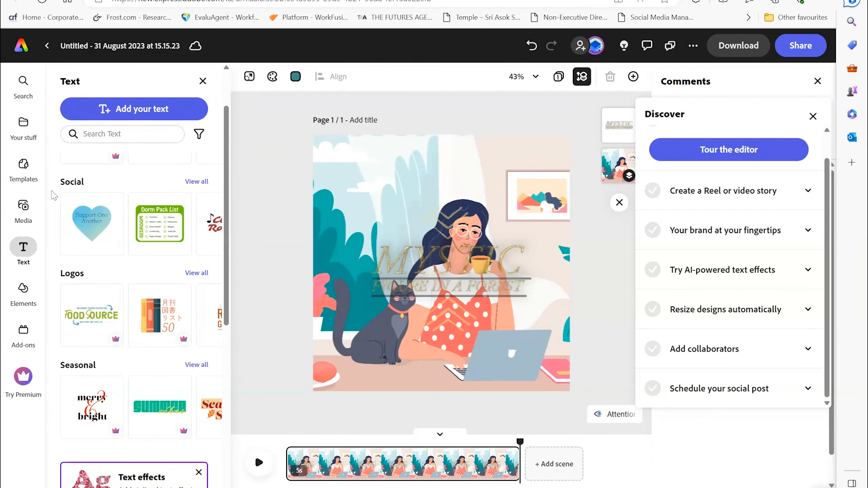
Step: Look at the page resize options and the canvas zoom levels, and close the Discover guides
{"action": "left_click", "coordinate": [249, 77]}
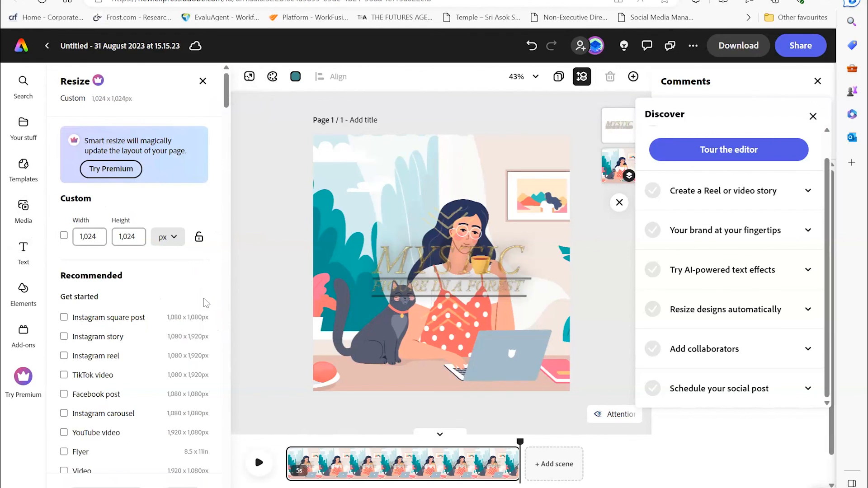
{"action": "left_click", "coordinate": [523, 77]}
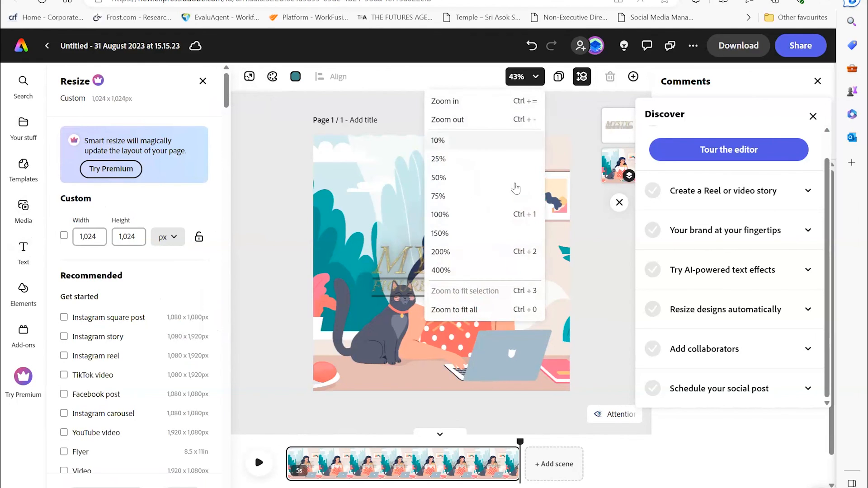
{"action": "left_click", "coordinate": [398, 71]}
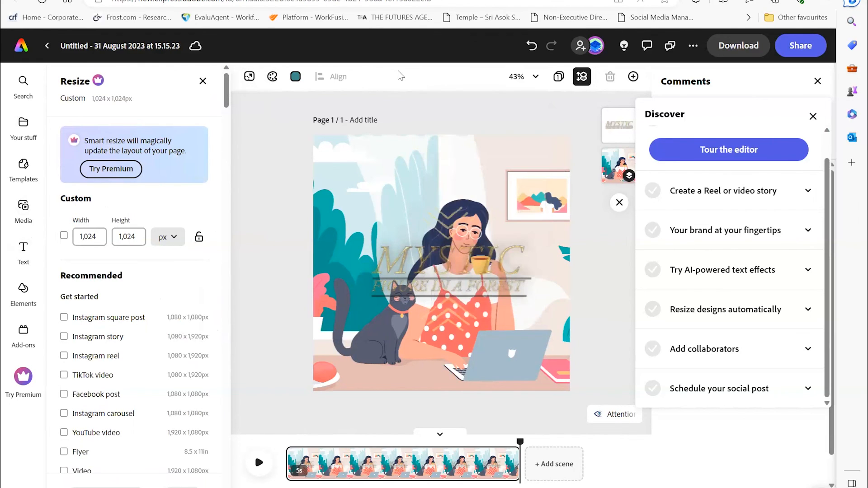
{"action": "left_click", "coordinate": [812, 116]}
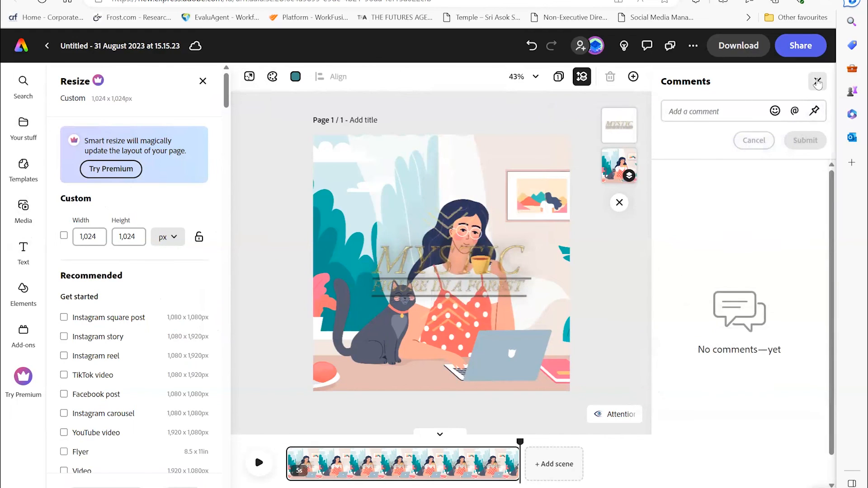